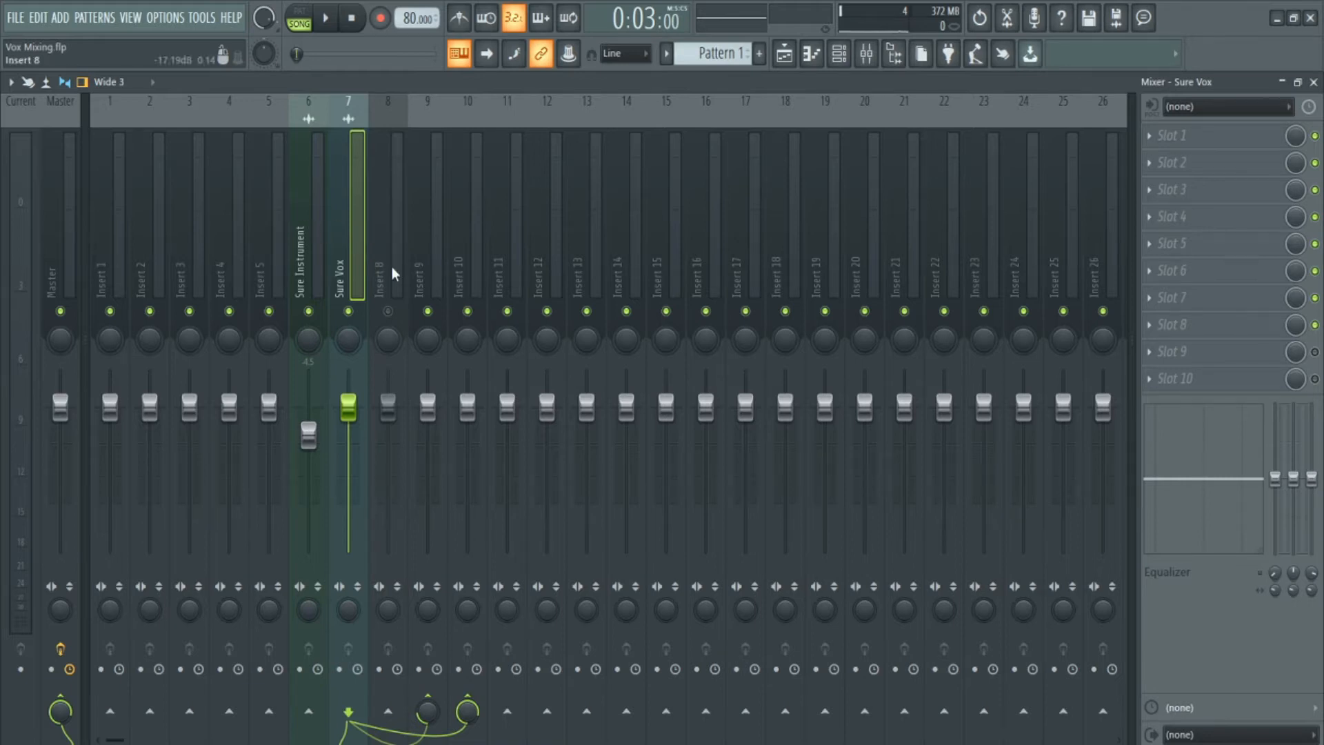
Step: Remove the Sure Vox mixer track's sends to inserts 9 and 10
left_click(467, 705)
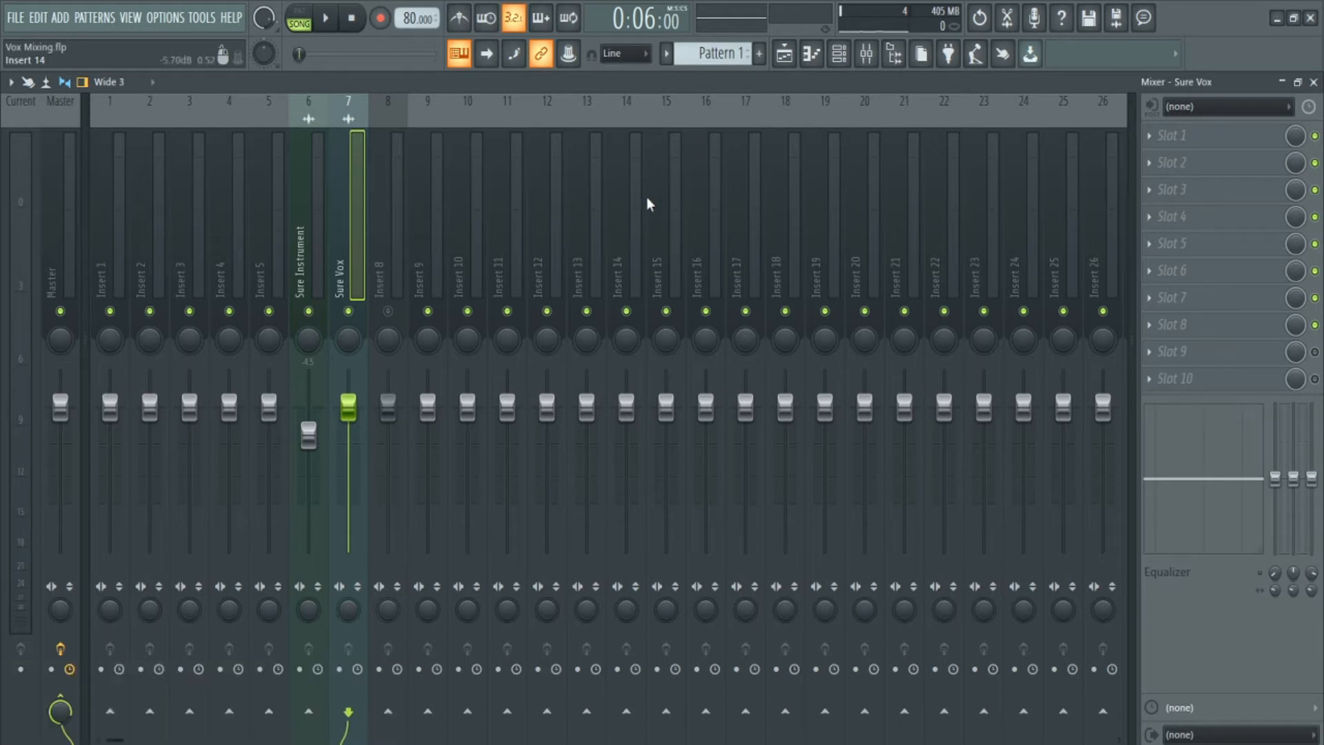
Step: Restore the trimmed start of the Sure Vox clip in the playlist, slice it at about bar 2 and delete the piece before the cut
left_click(784, 53)
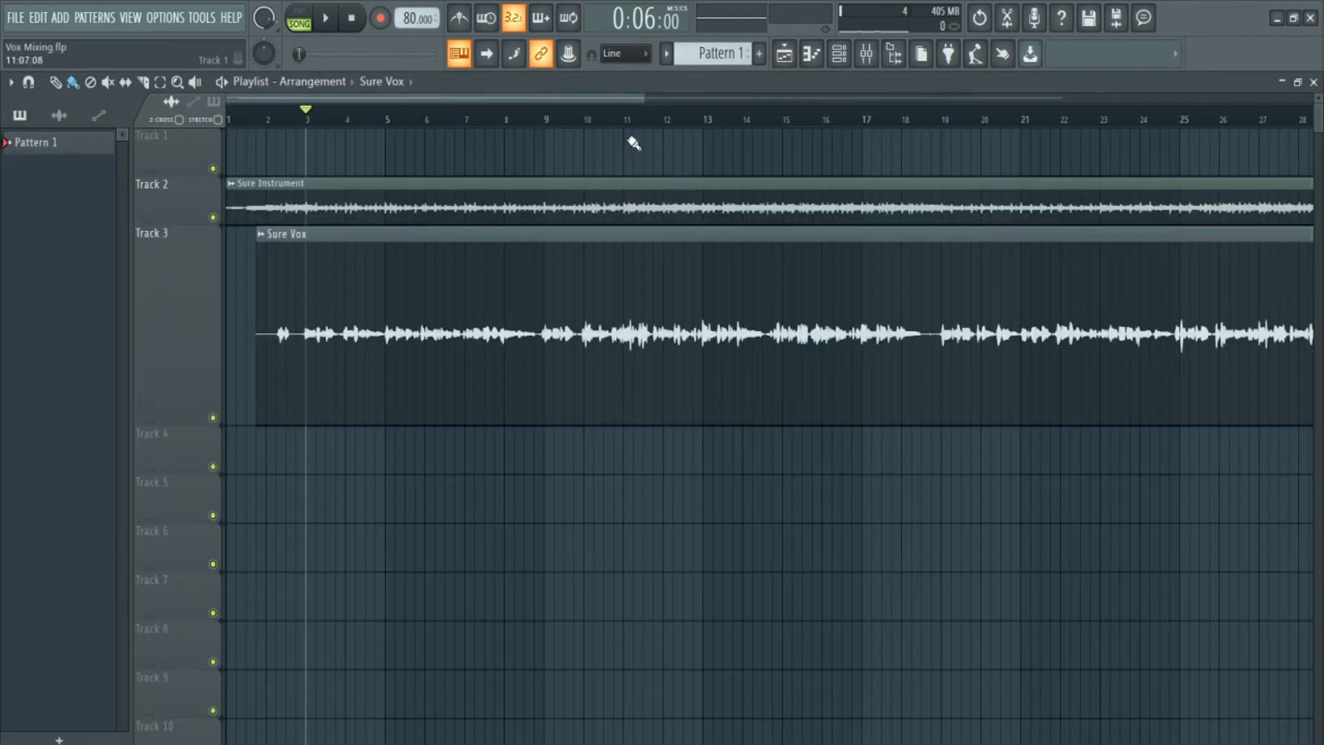
key("c")
key("ctrl+z")
left_click_drag(271, 263, 273, 405)
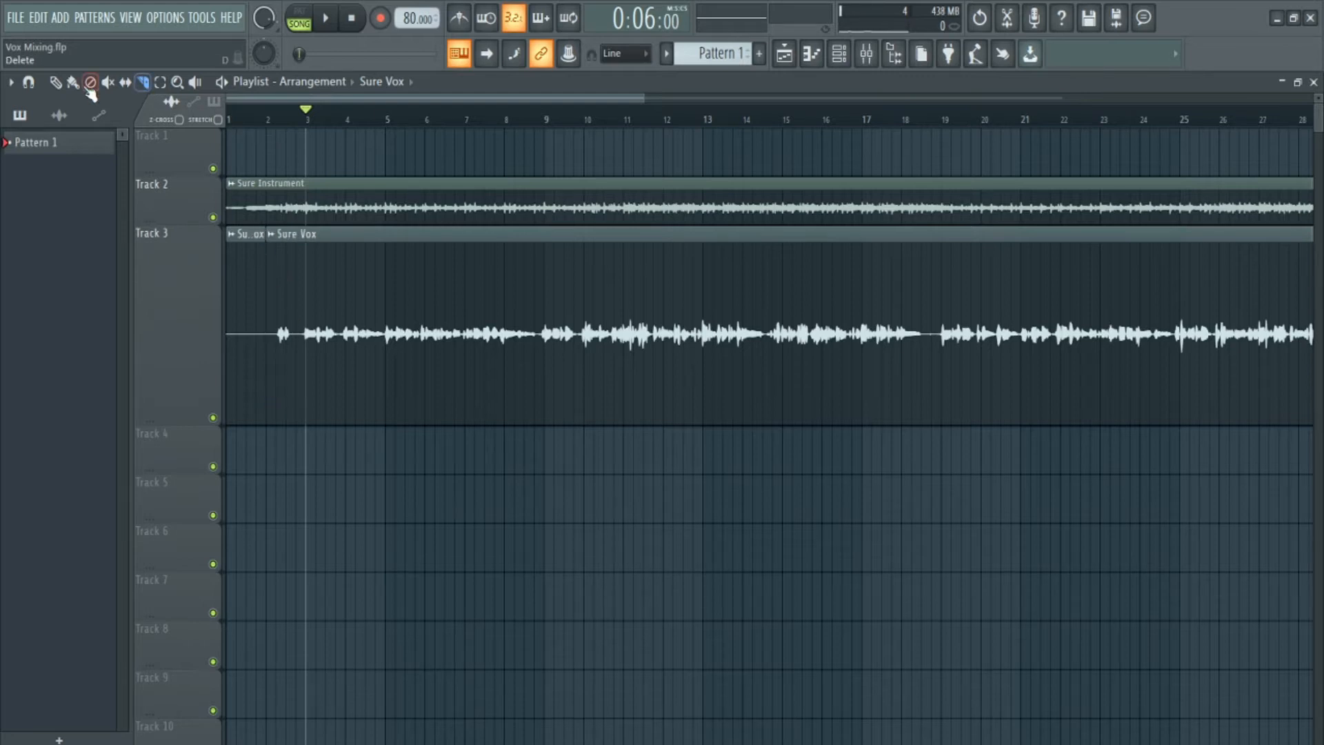
left_click(55, 82)
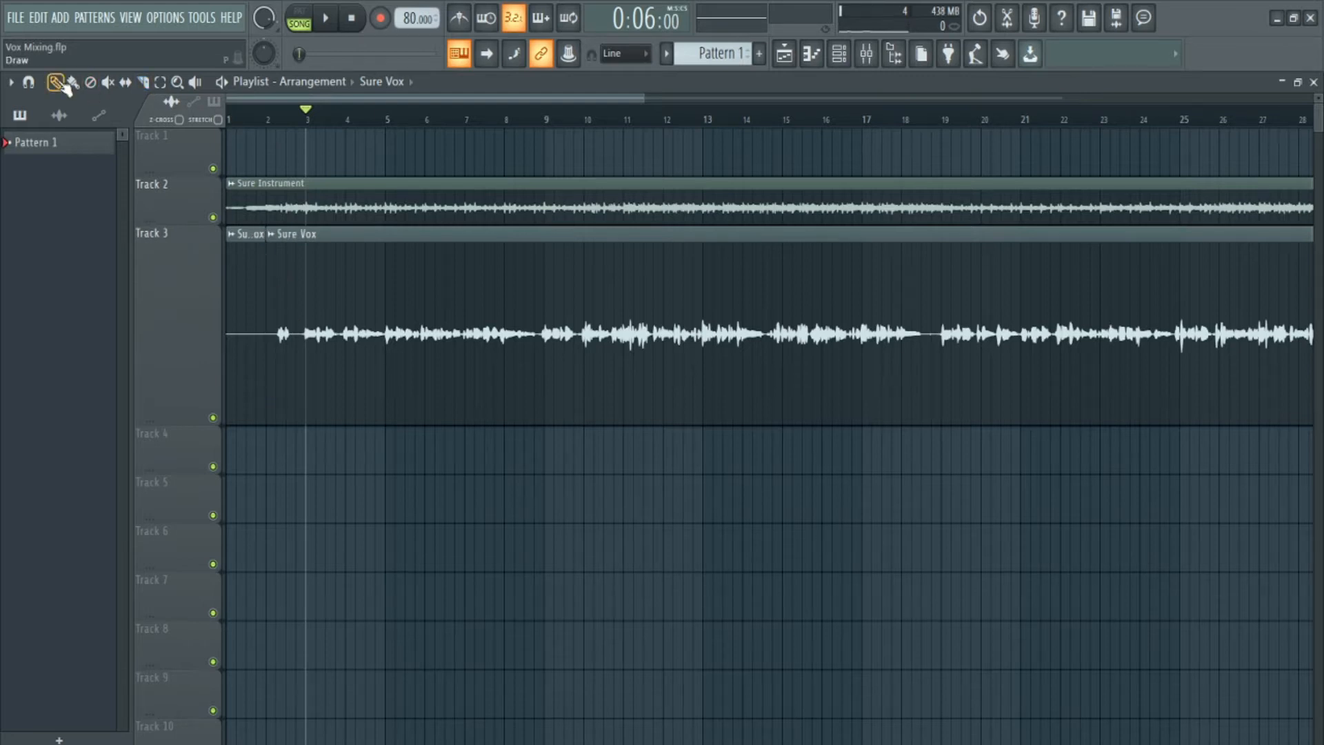
right_click(260, 290)
Step: Load Auto-Tune into effect slot 1 of the Sure Vox mixer track
key("F9")
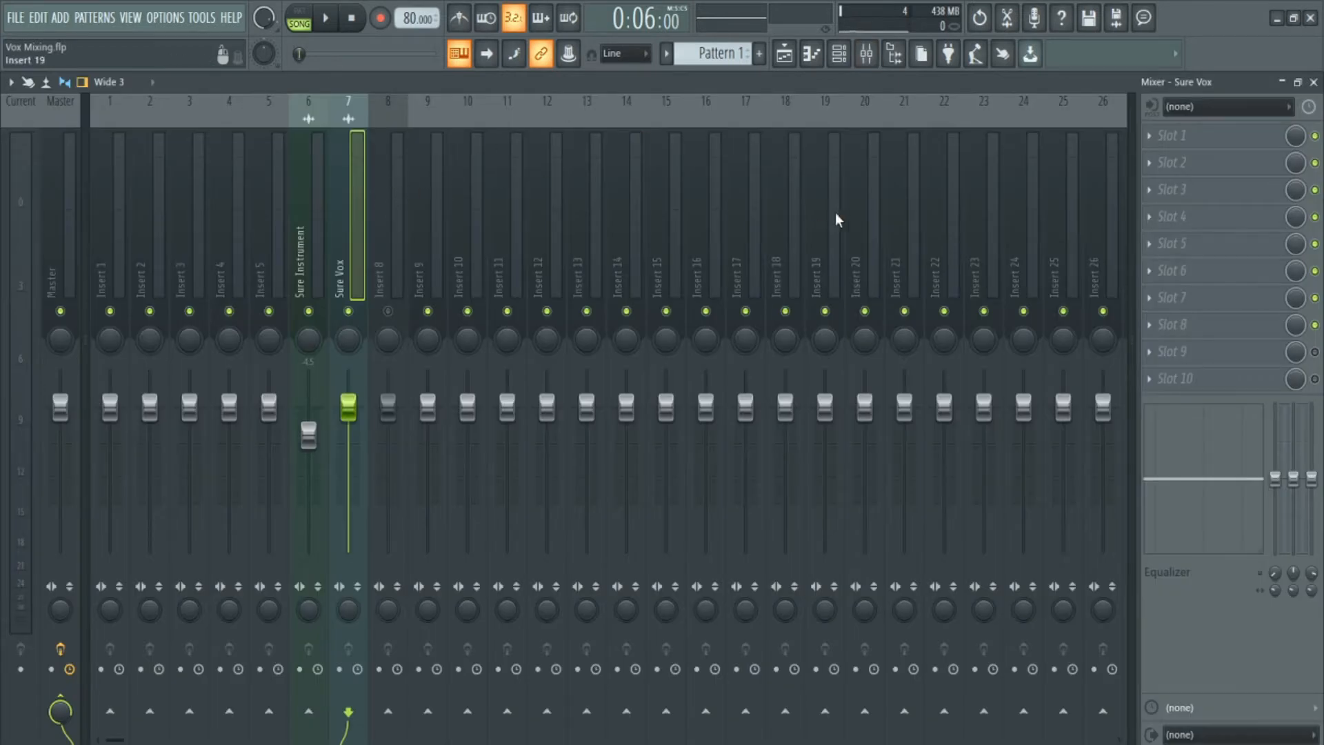
left_click(1172, 144)
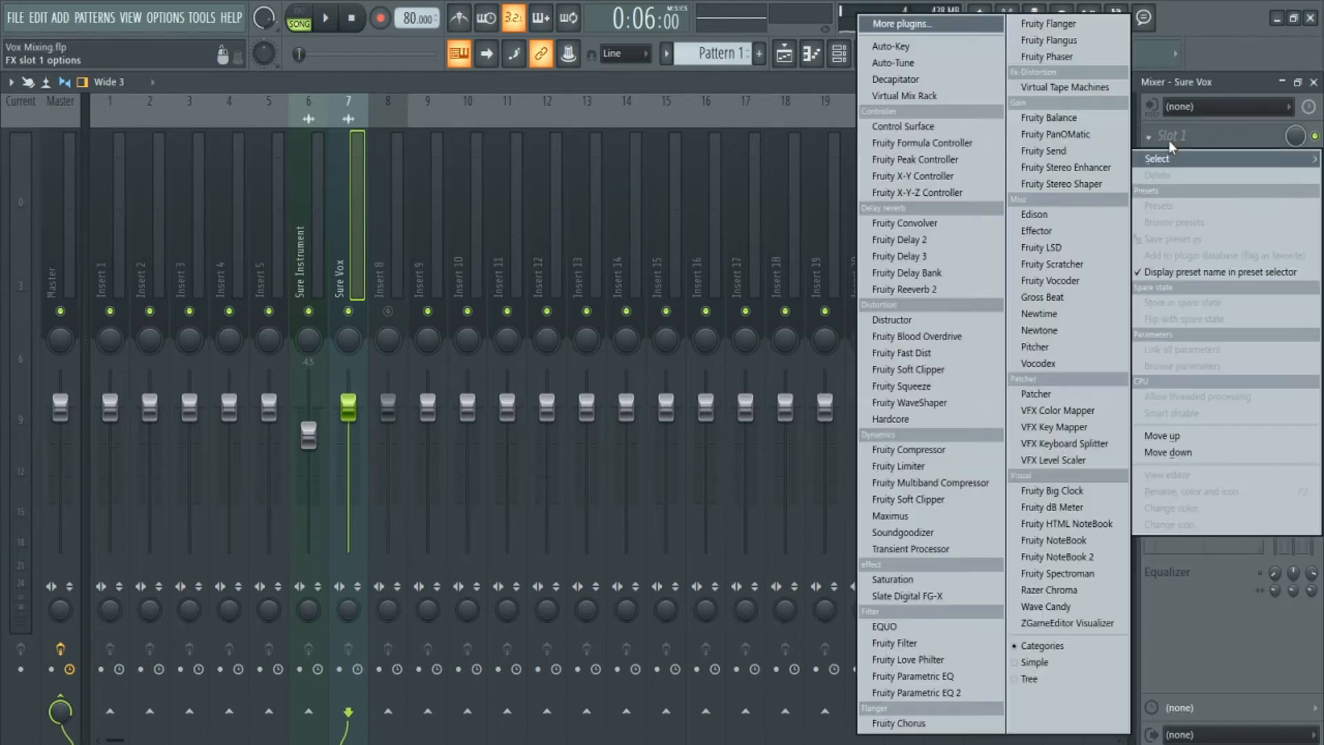
left_click(921, 63)
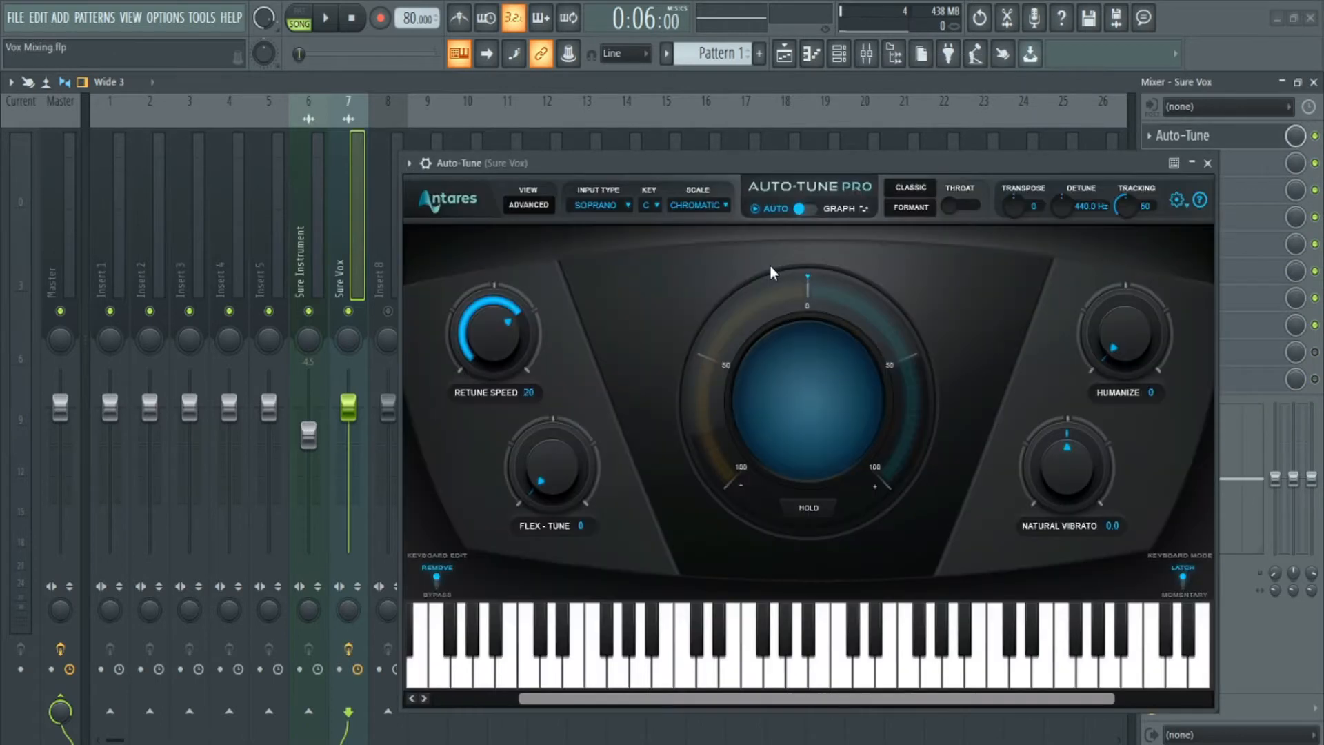
left_click_drag(677, 166, 636, 140)
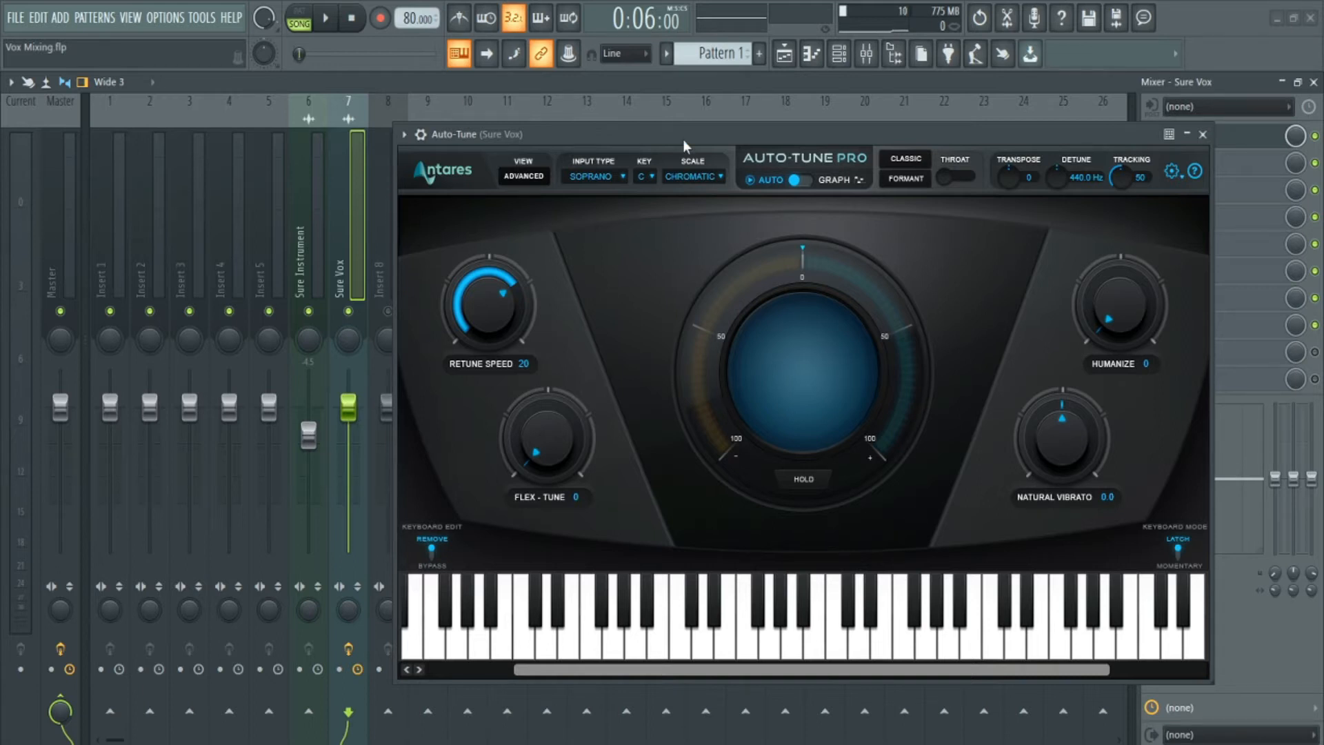
Step: Set Auto-Tune's key to F and its scale to Major
left_click(643, 180)
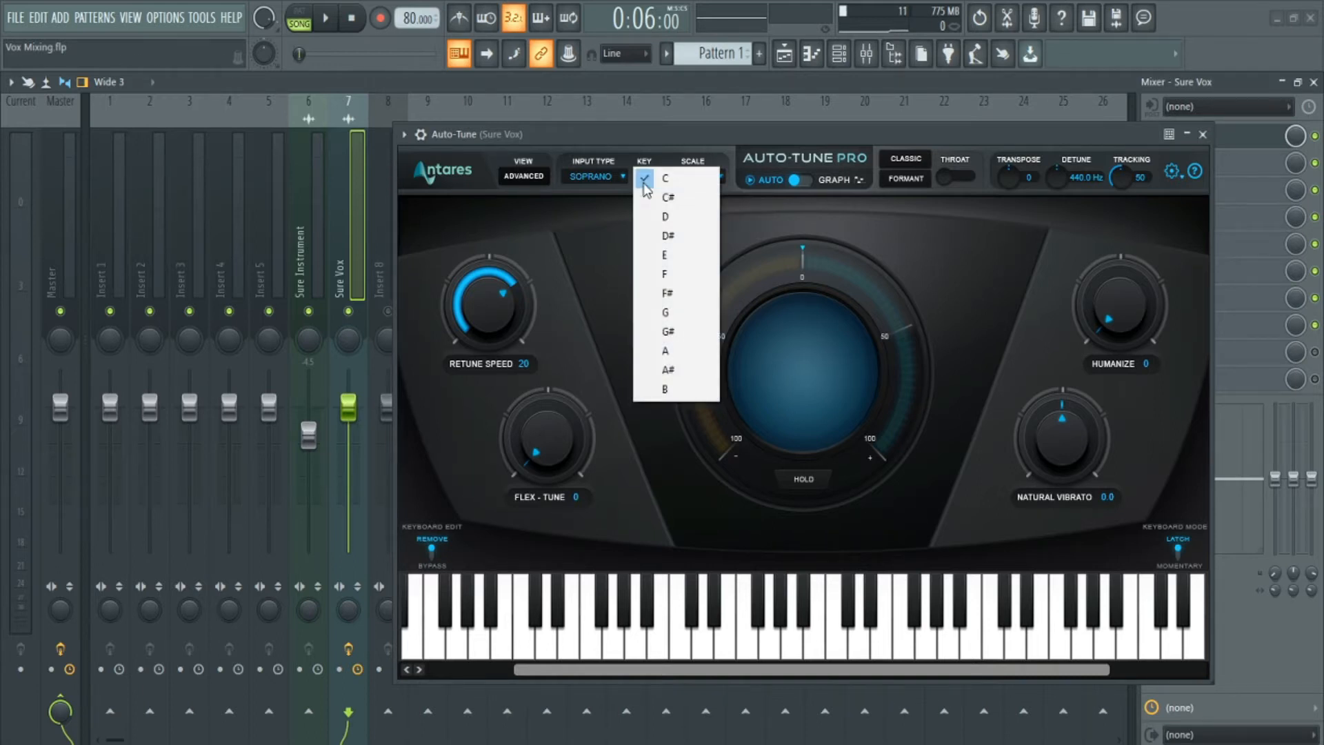
left_click(666, 276)
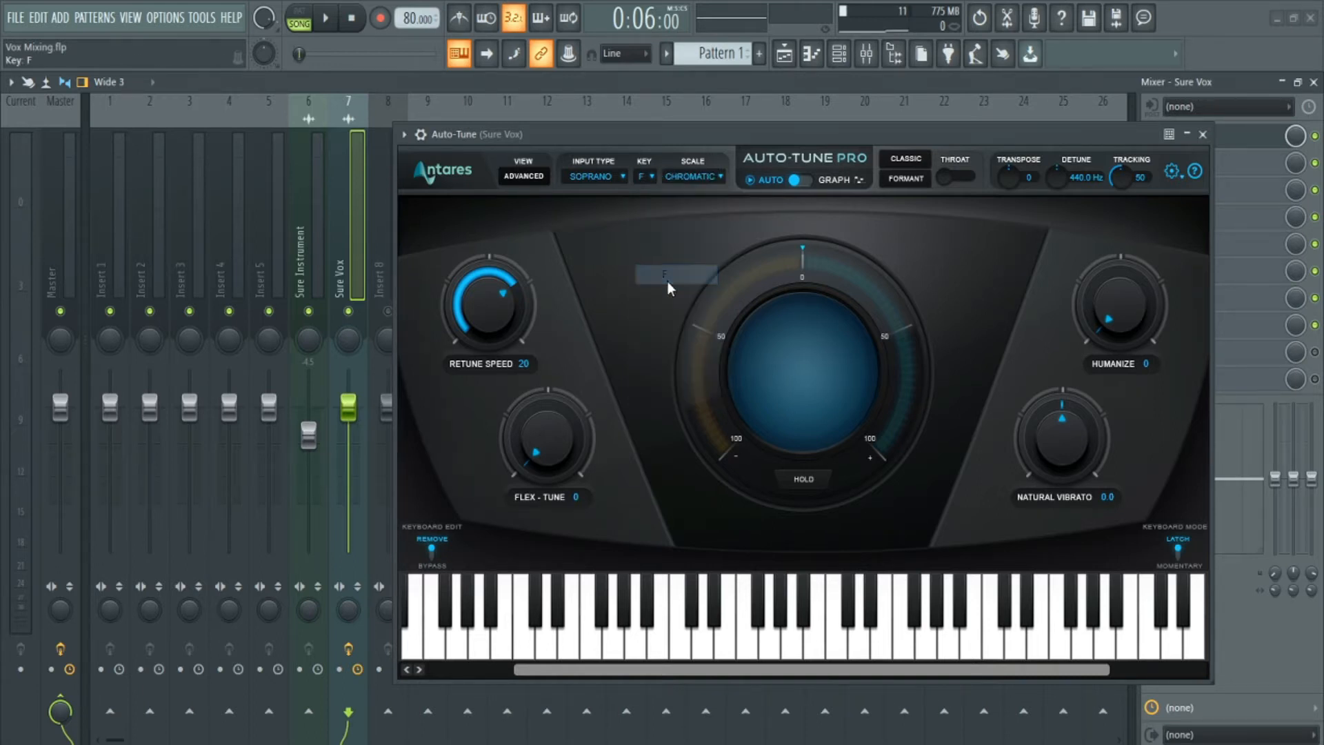
left_click(688, 176)
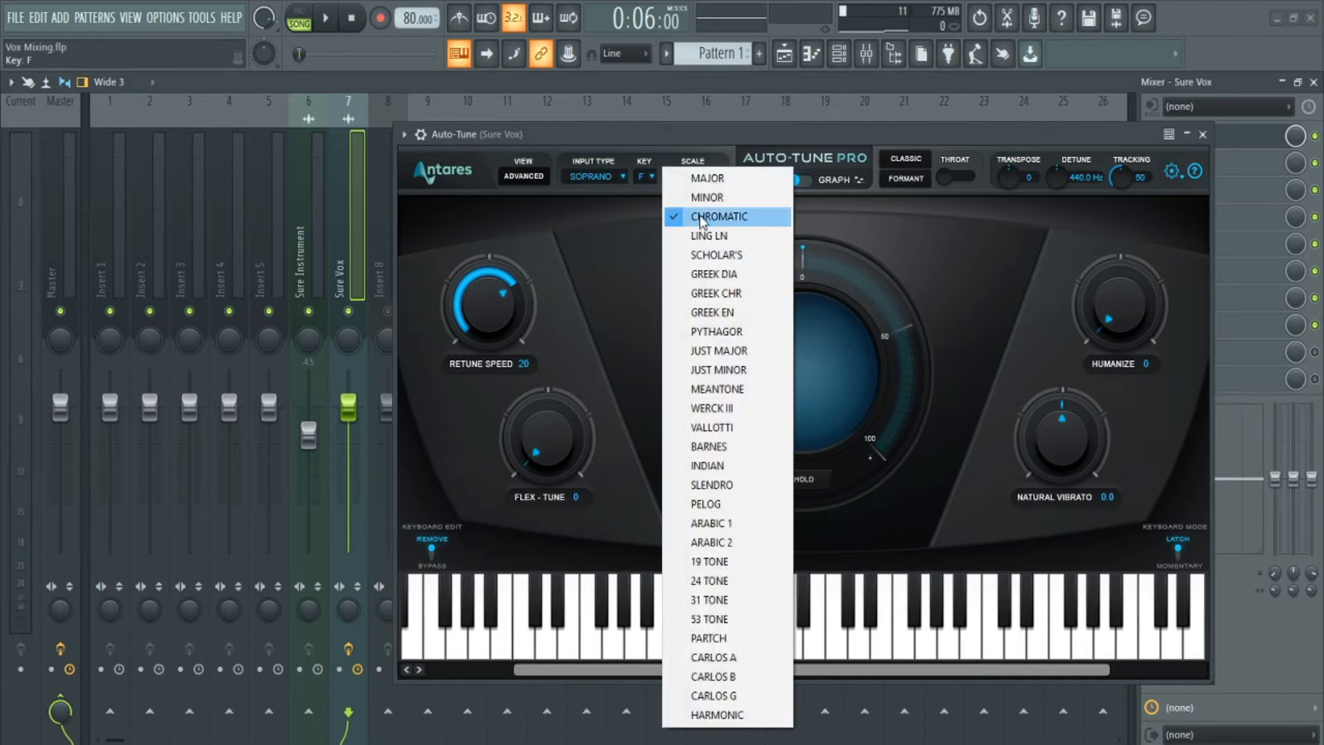
left_click(689, 176)
Step: Play back the tuned vocal and lower the Sure Instrument track's volume to about -12.5 dB
left_click(330, 19)
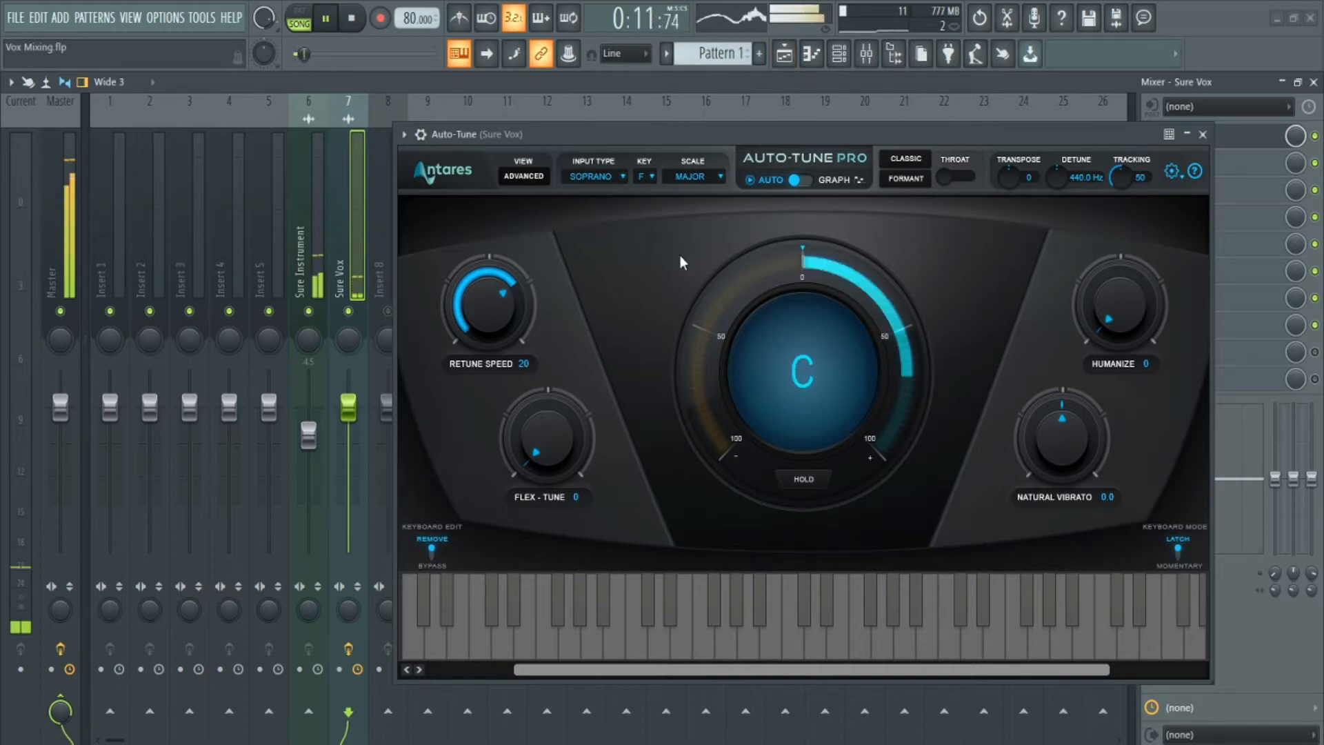
key("space")
left_click_drag(308, 434, 315, 480)
key("space")
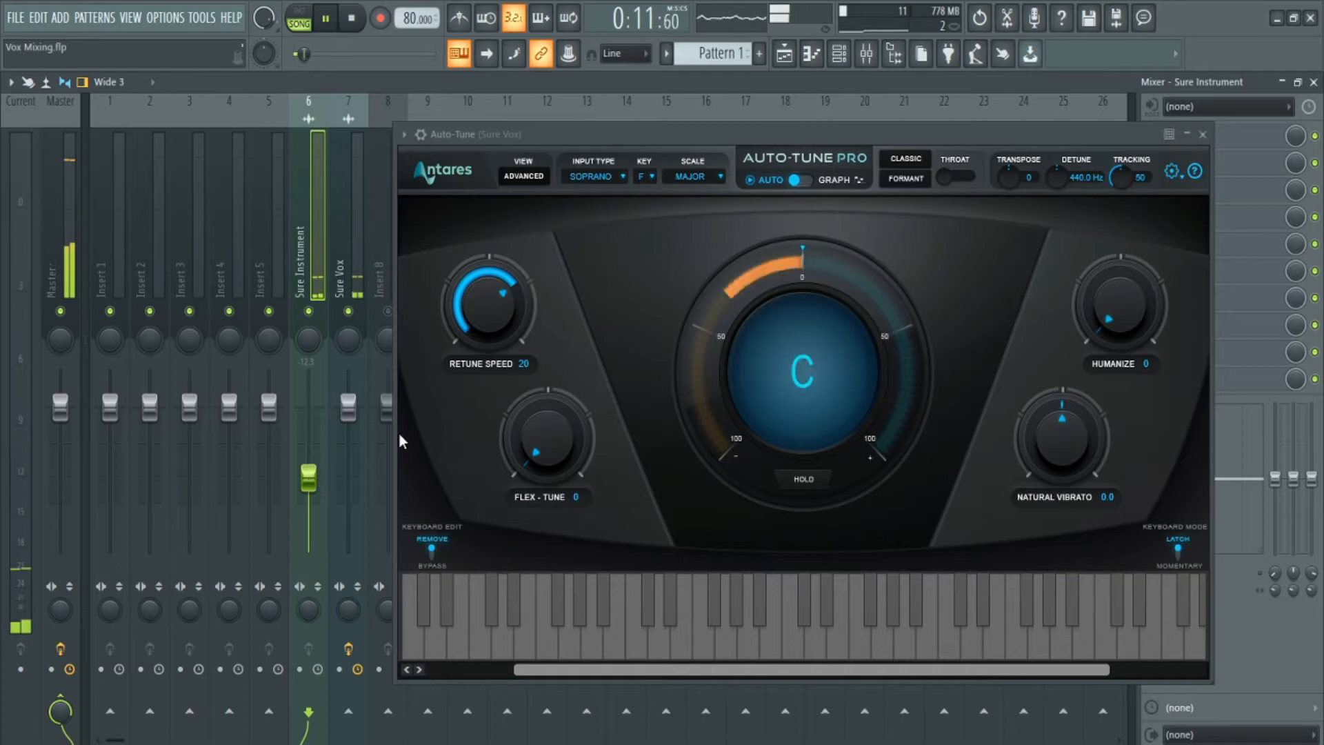
key("space")
Step: Set Auto-Tune's Flex-Tune to 49, listen to the vocal, and close the plugin window
left_click_drag(548, 383, 546, 347)
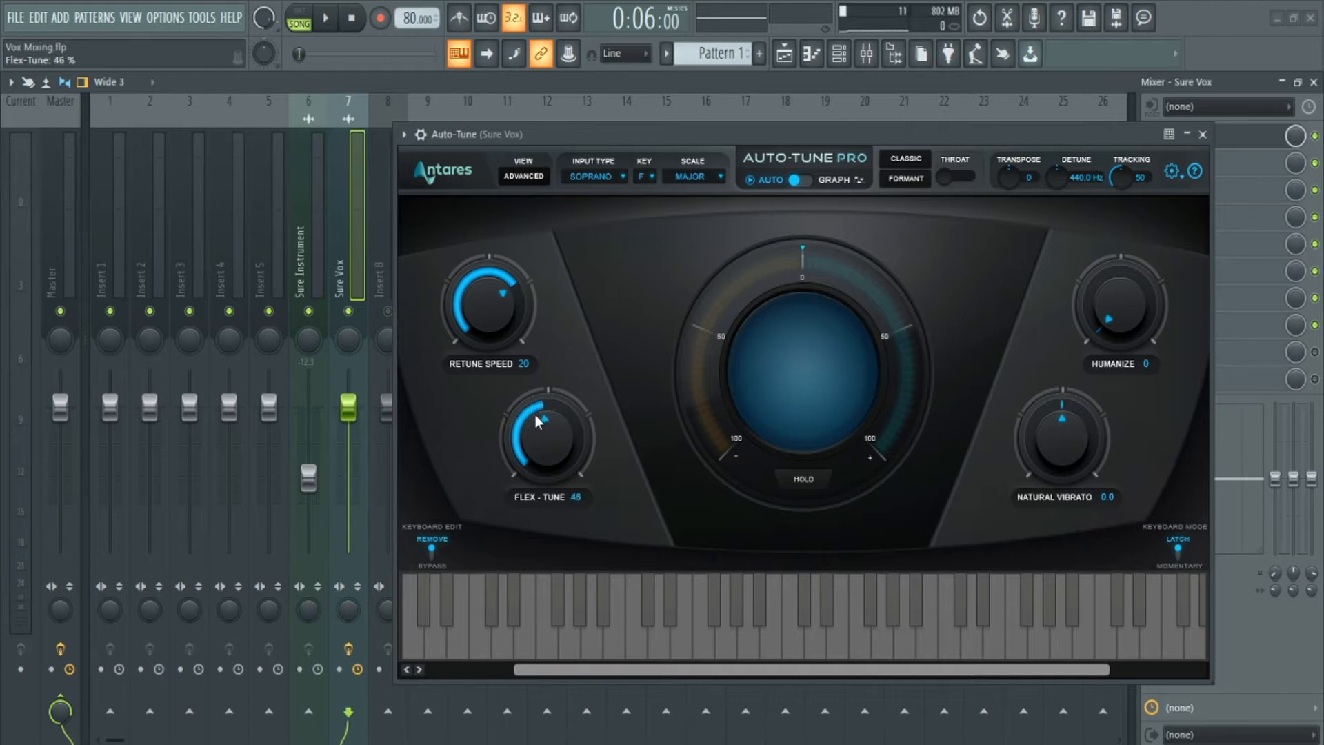
left_click_drag(540, 444, 539, 422)
key("space")
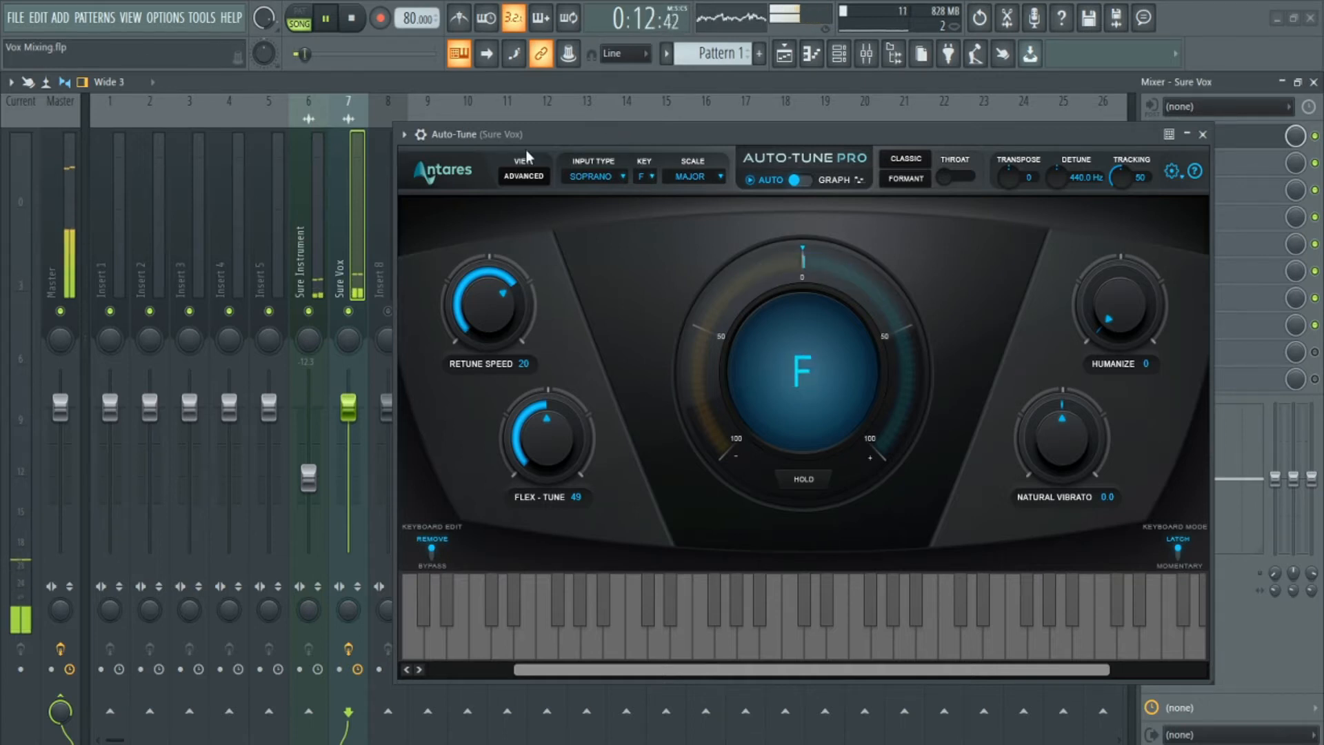
left_click(355, 21)
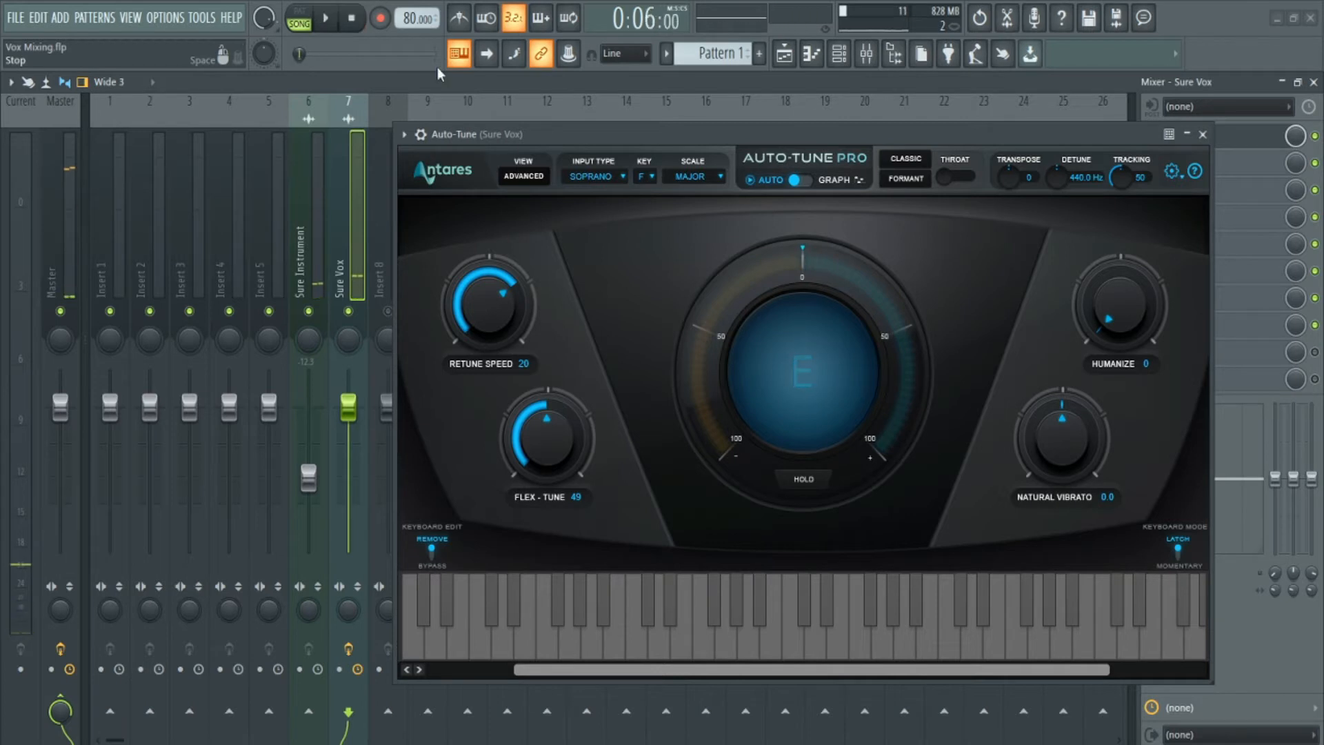
left_click(1203, 133)
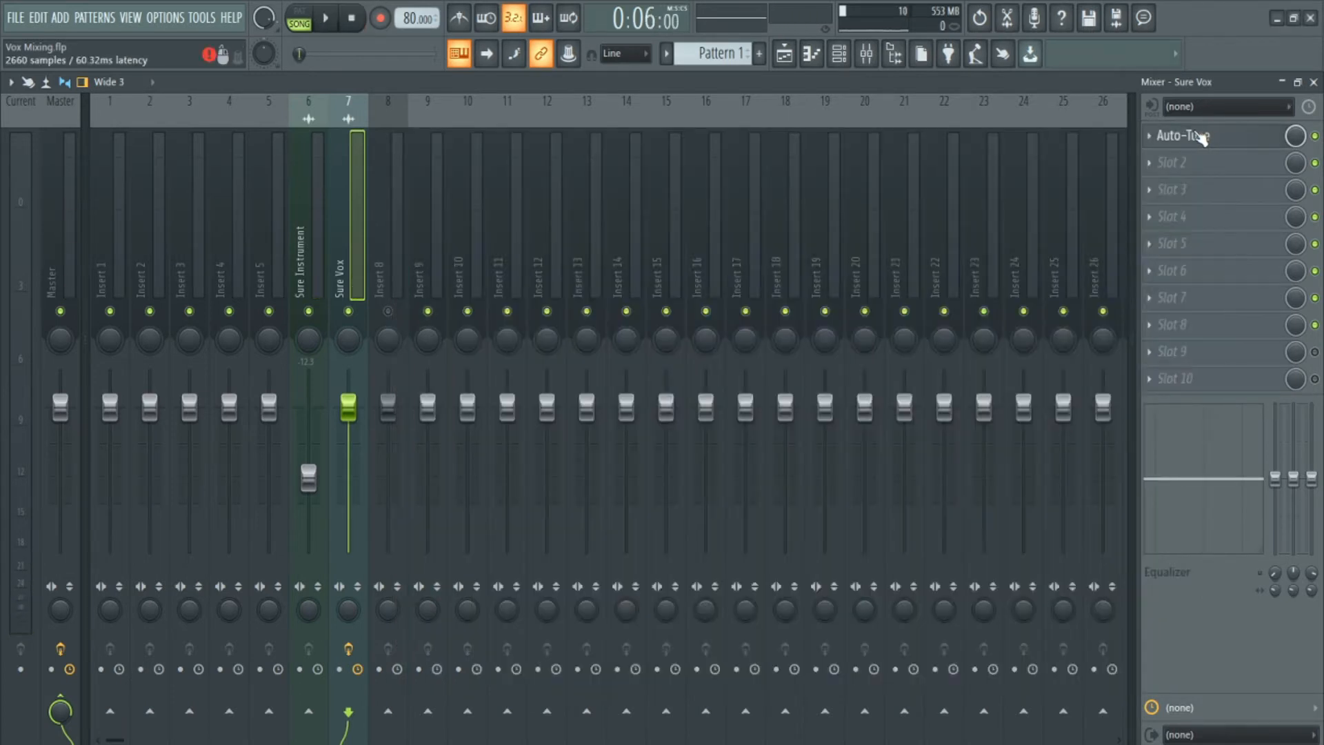
Step: Load Soundgoodizer into slot 2 of Sure Vox, keep mode A, and reduce its amount to a low setting by ear
left_click(1179, 164)
left_click(932, 534)
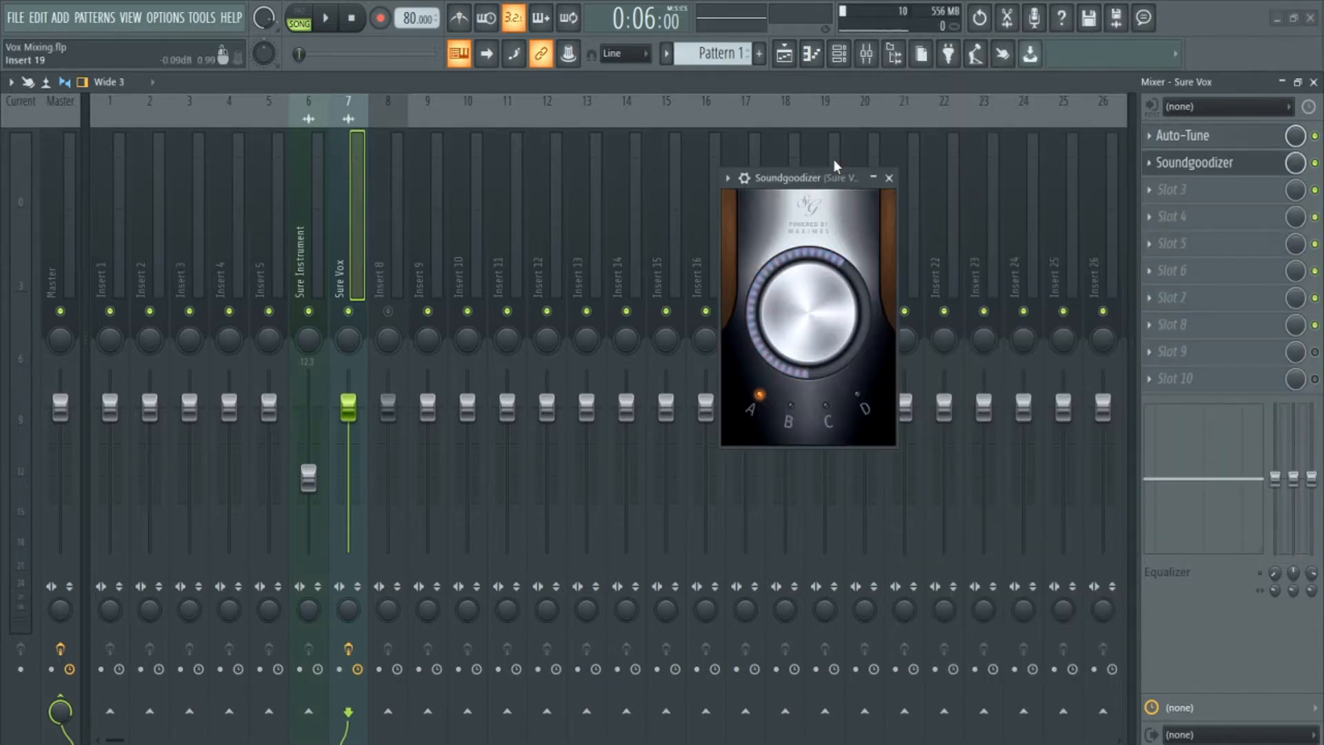
left_click(792, 398)
left_click(773, 400)
left_click_drag(808, 312, 808, 373)
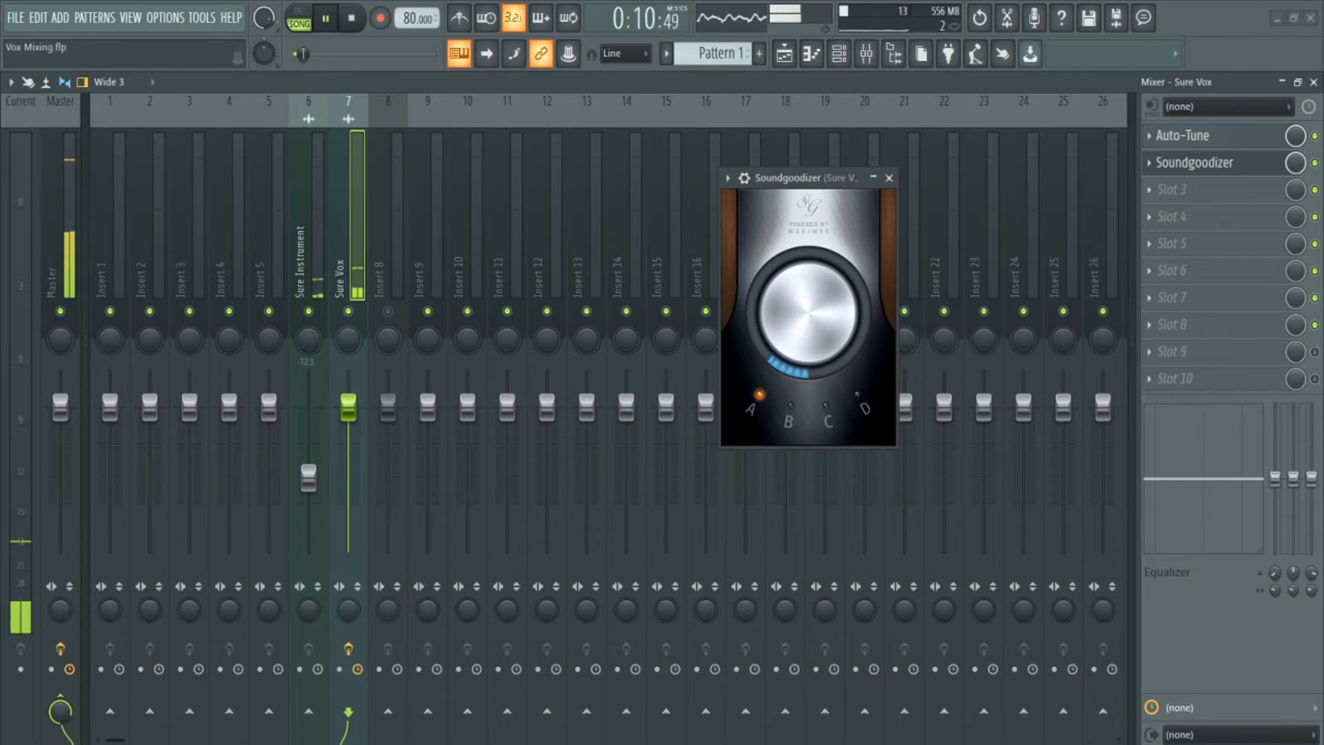
key("space")
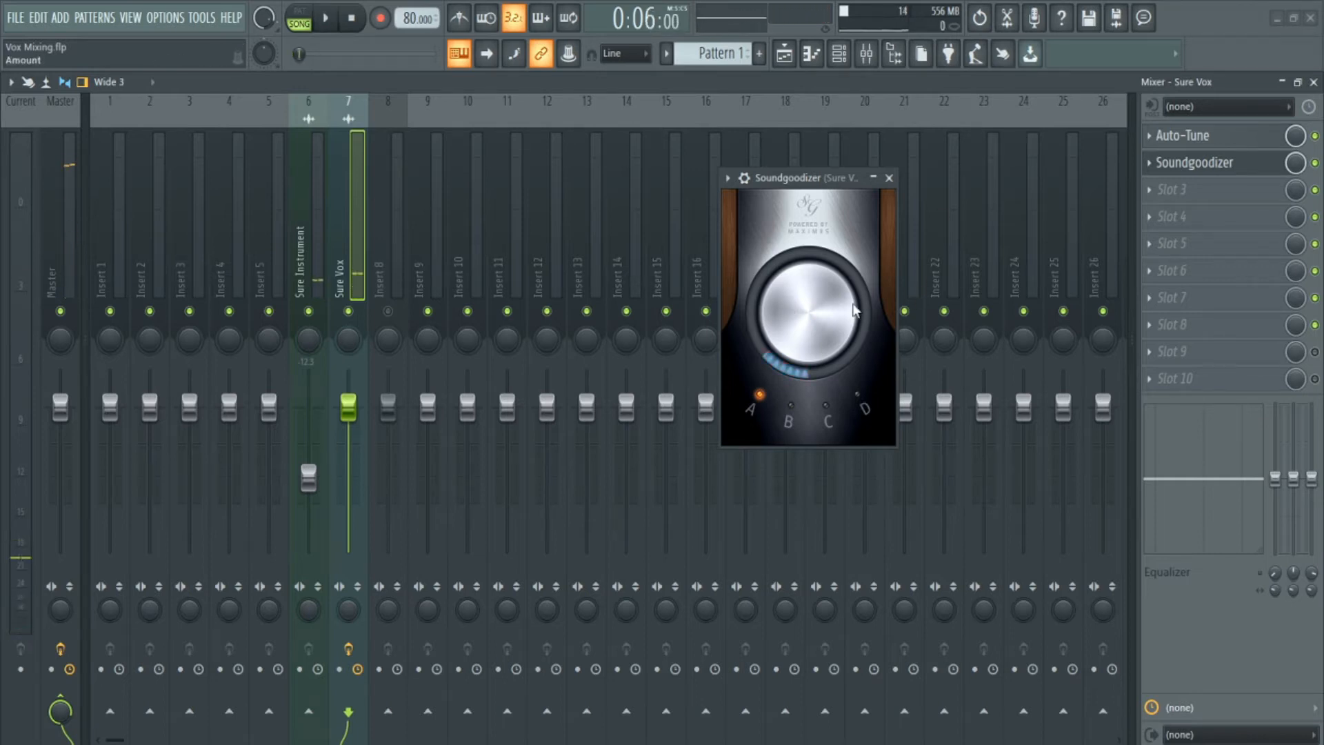
Step: Compare the vocal playback with Soundgoodizer bypassed and with it enabled again
left_click(1314, 165)
key("space")
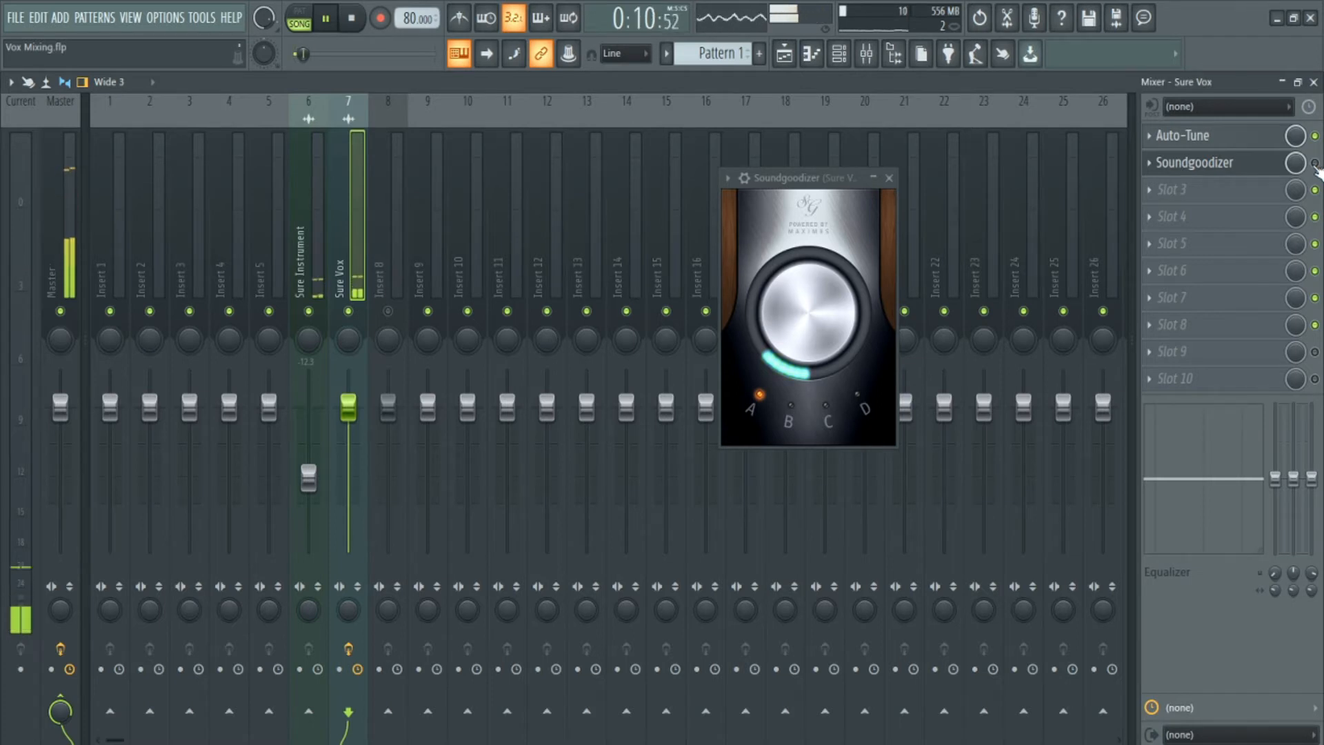
key("space")
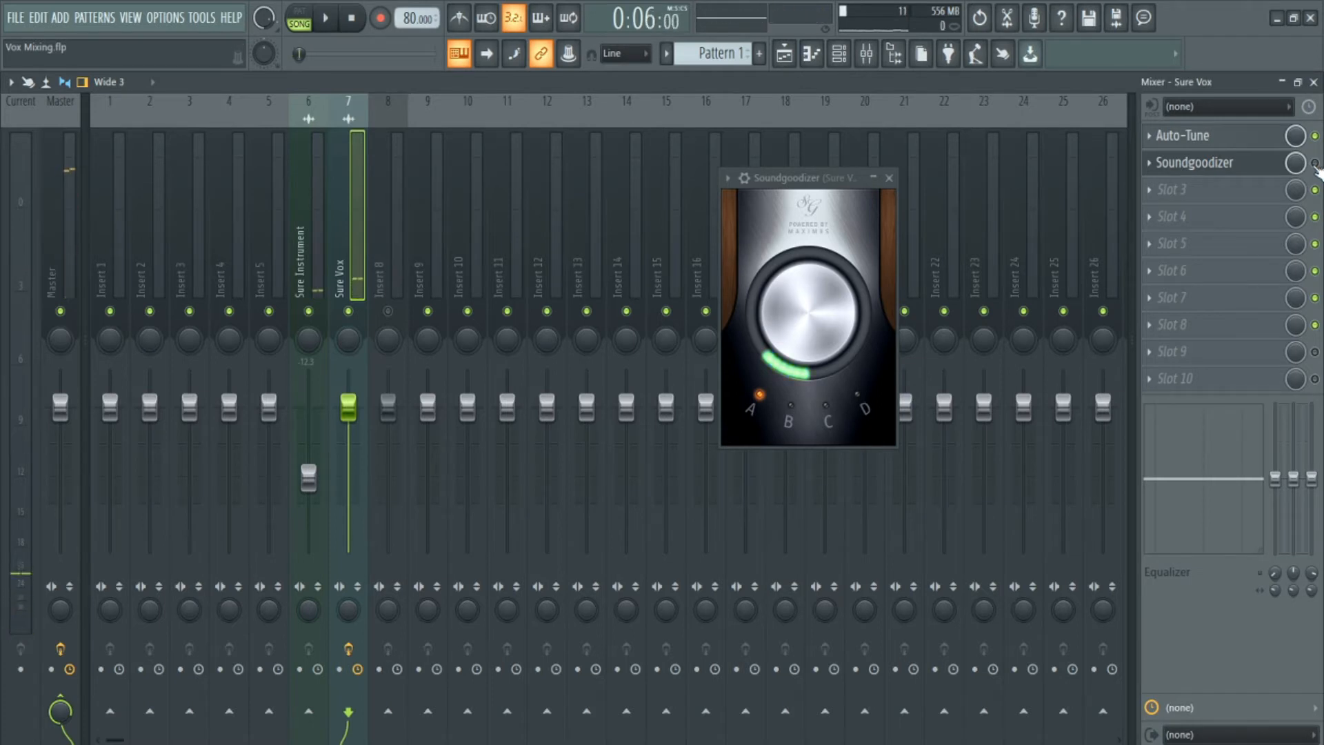
left_click(1314, 163)
key("space")
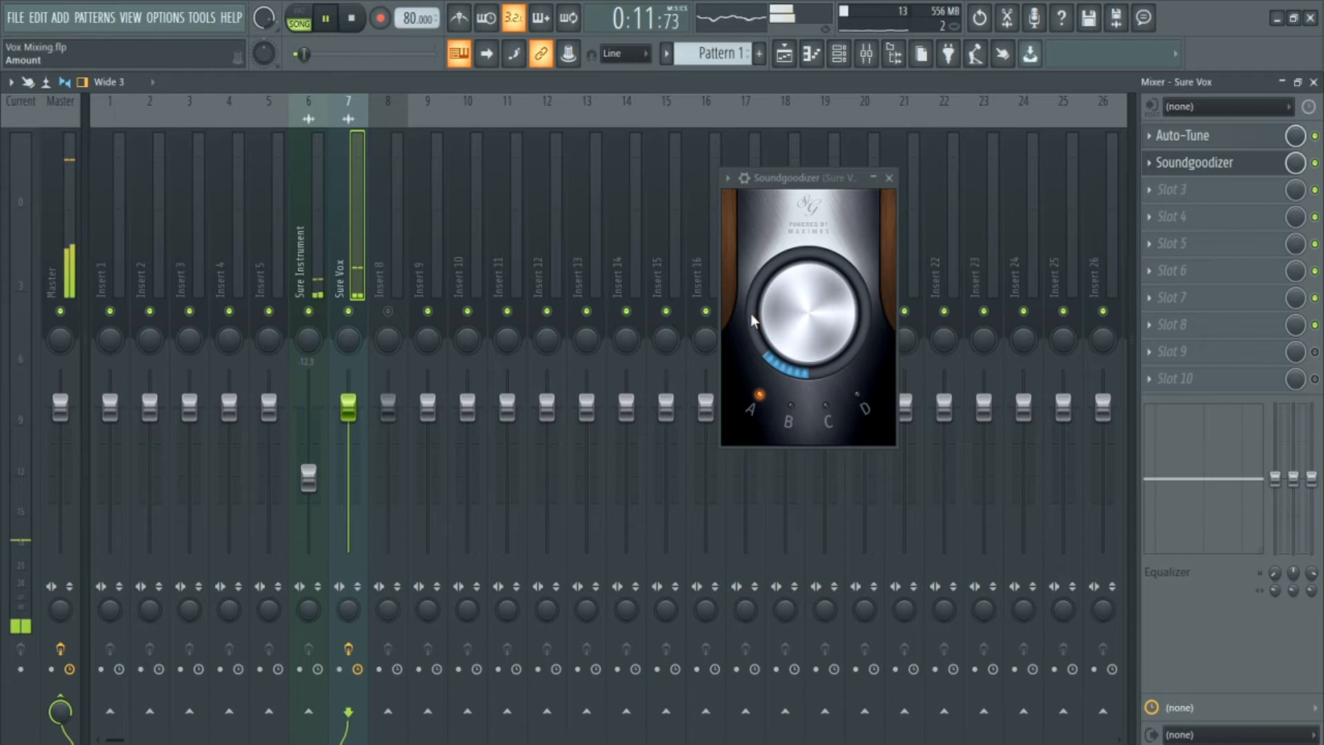
key("space")
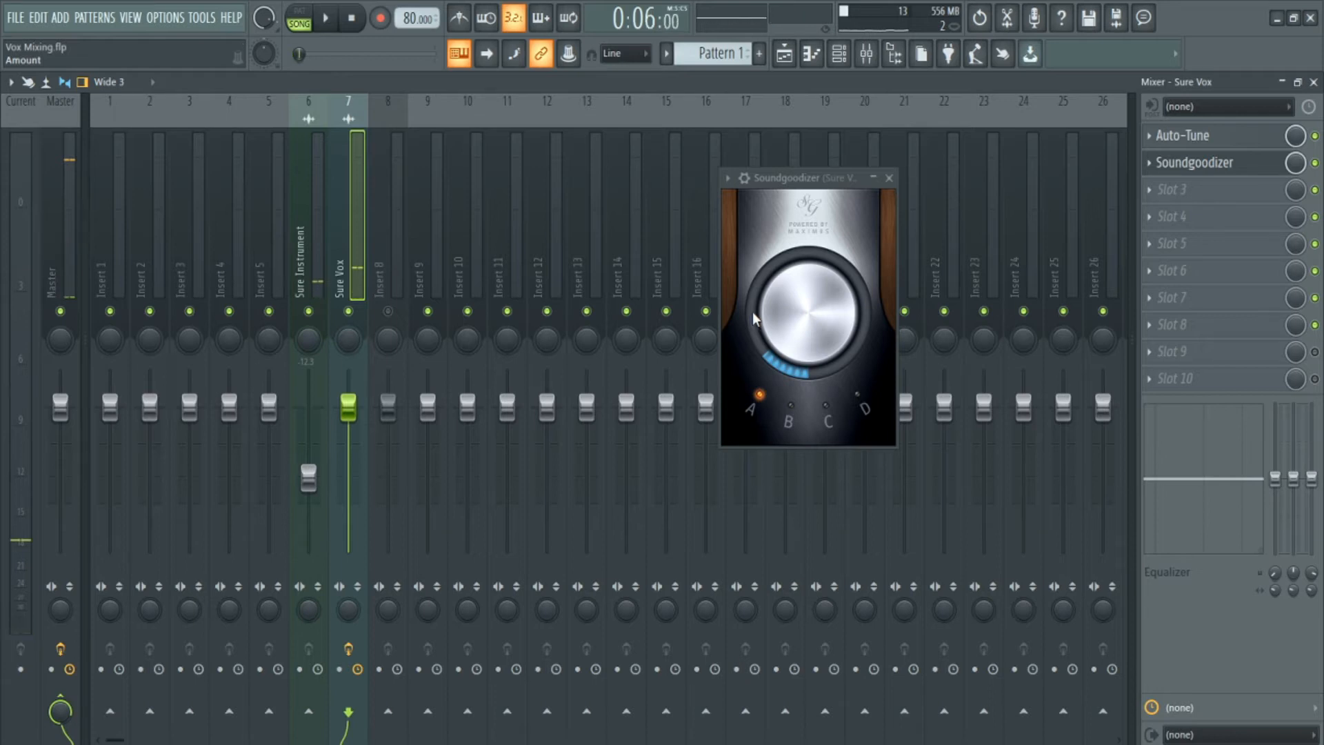
Step: Load Fruity Parametric EQ 2 into effect slot 3 of the Sure Vox track
left_click(1177, 196)
left_click(895, 421)
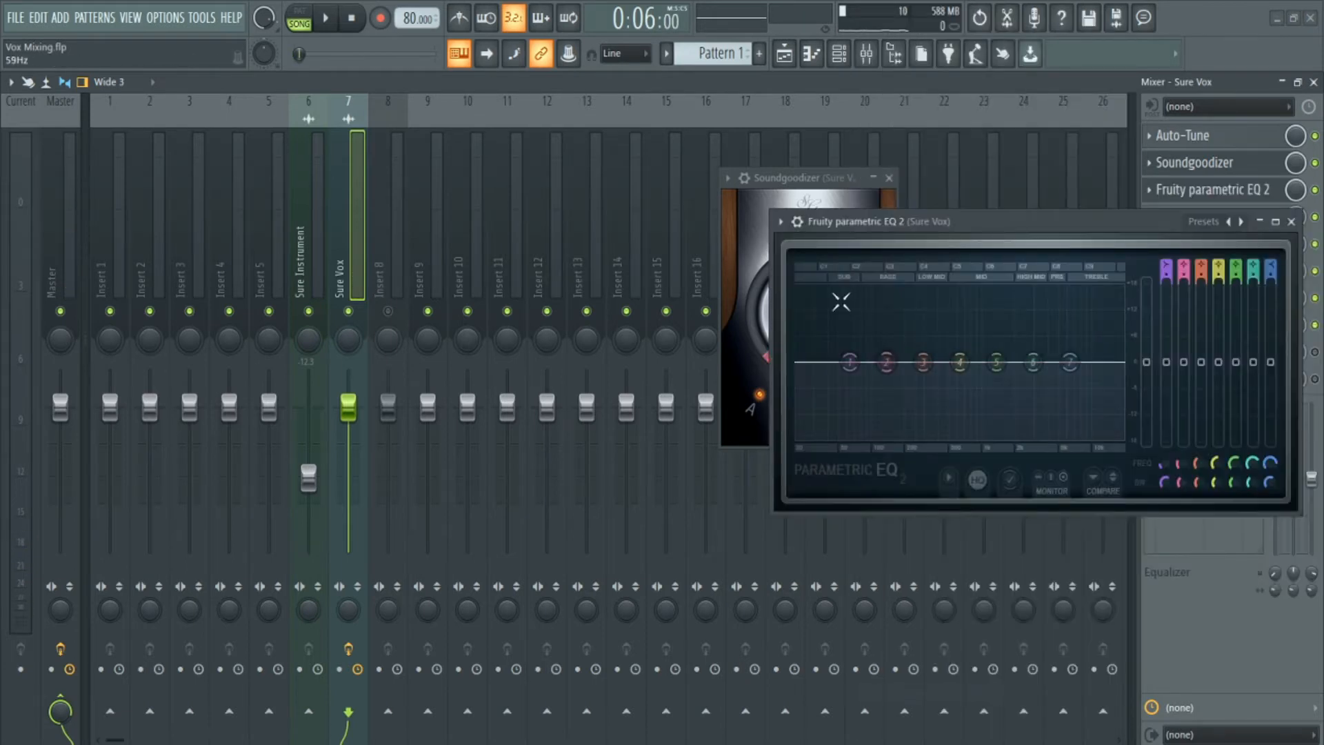
left_click_drag(907, 225, 574, 177)
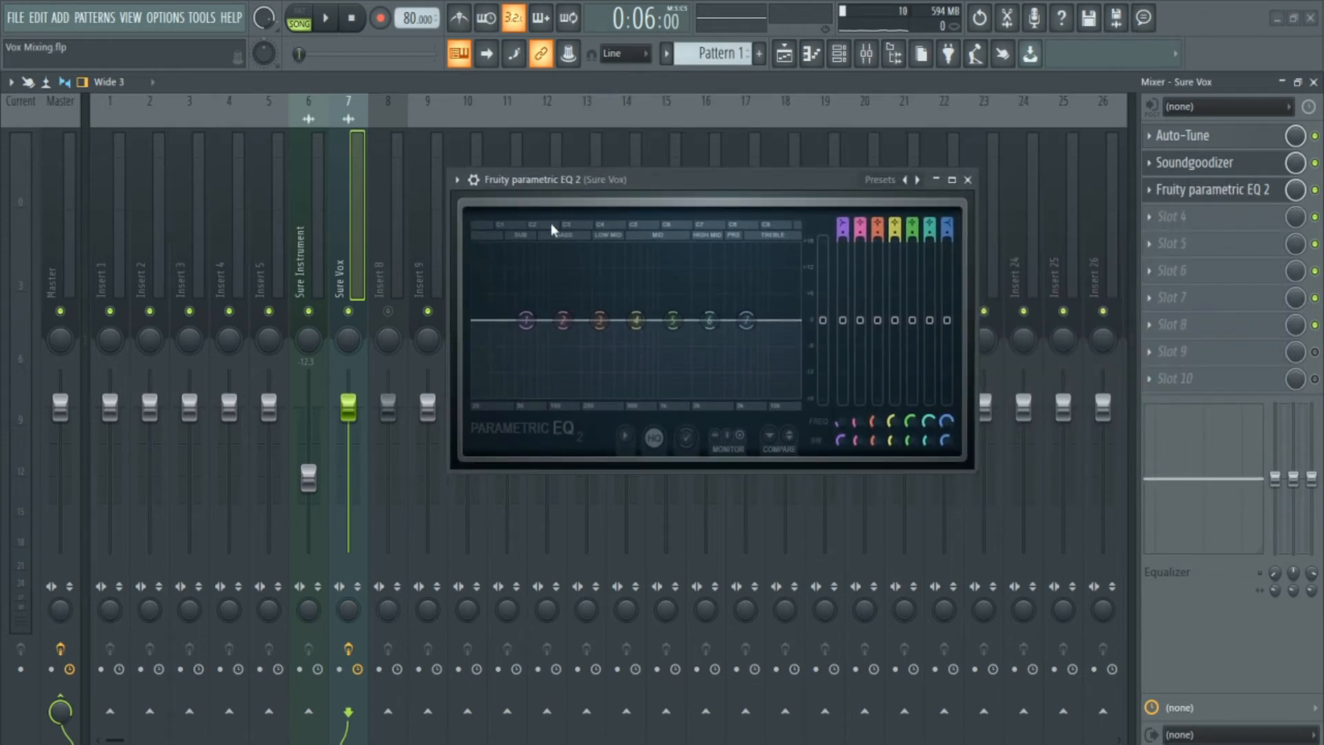
Step: Change EQ band 1 to a High pass filter with its order set to Steep 6
right_click(525, 321)
mouse_move(557, 384)
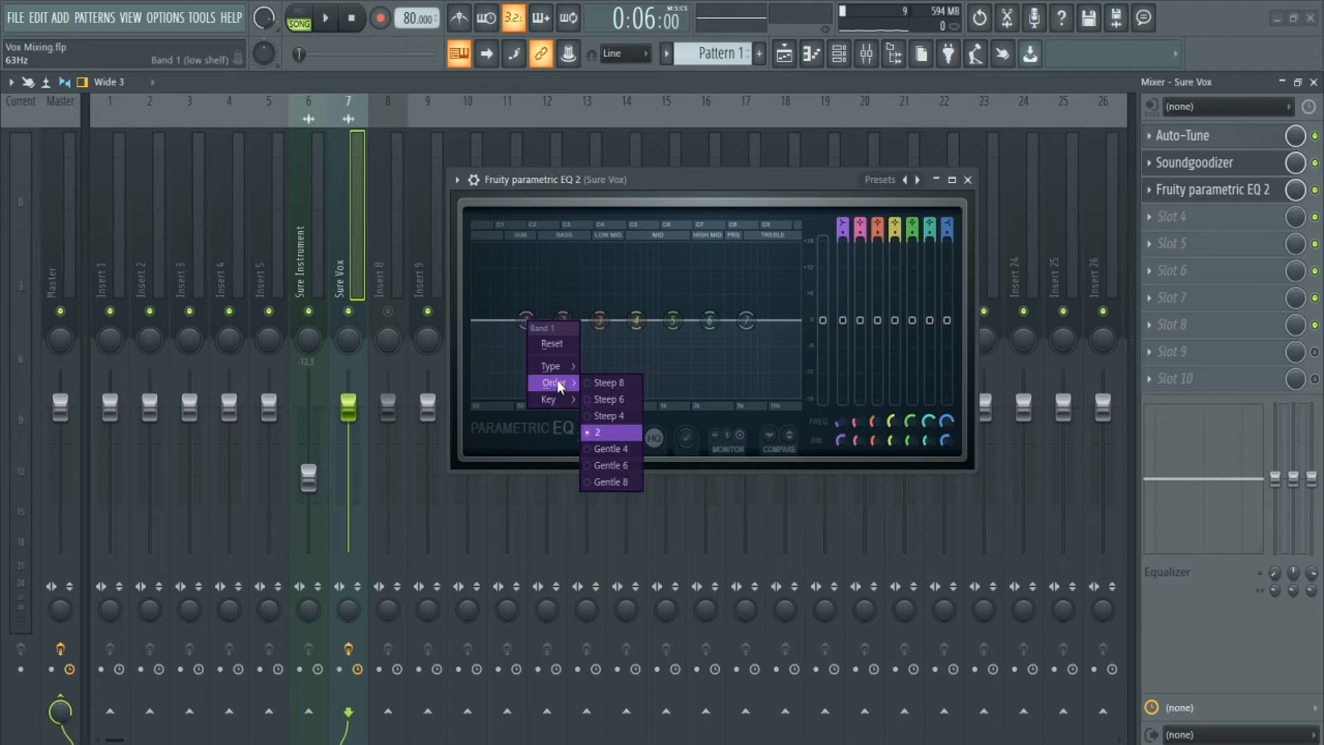
left_click(626, 416)
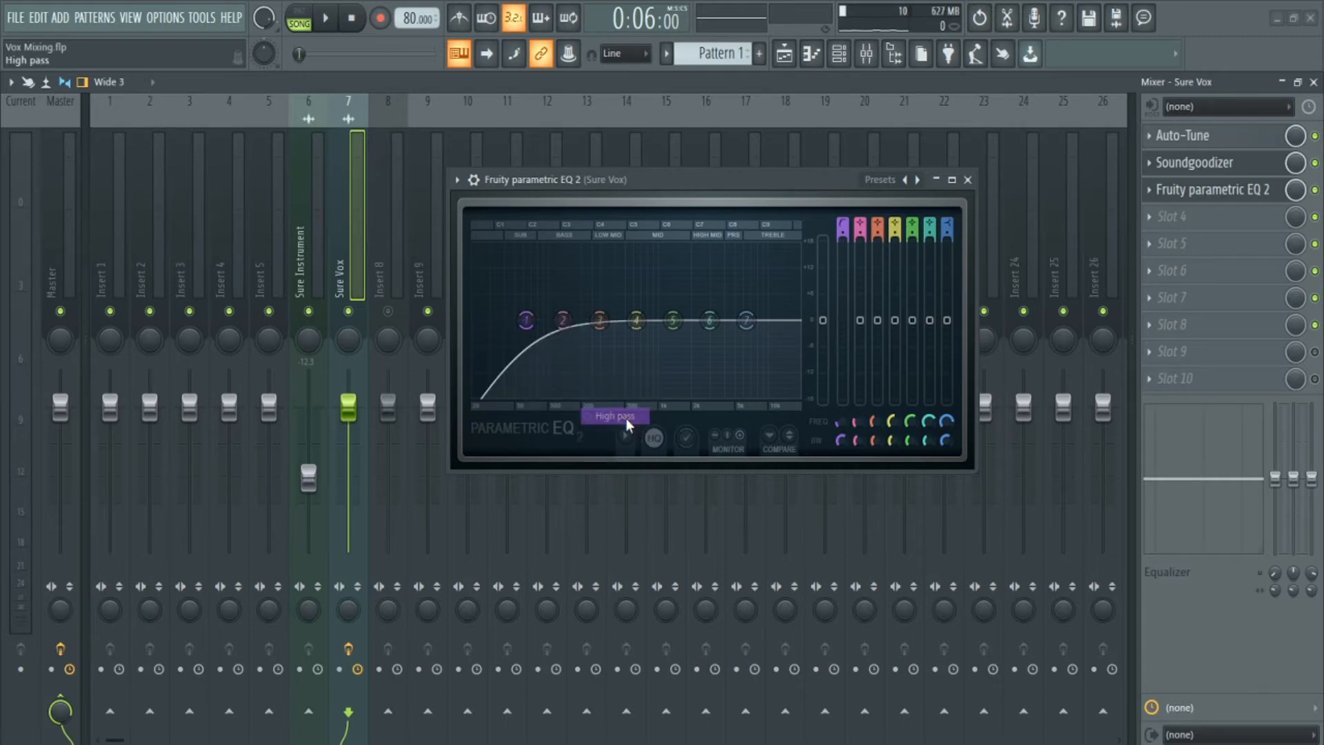
right_click(528, 321)
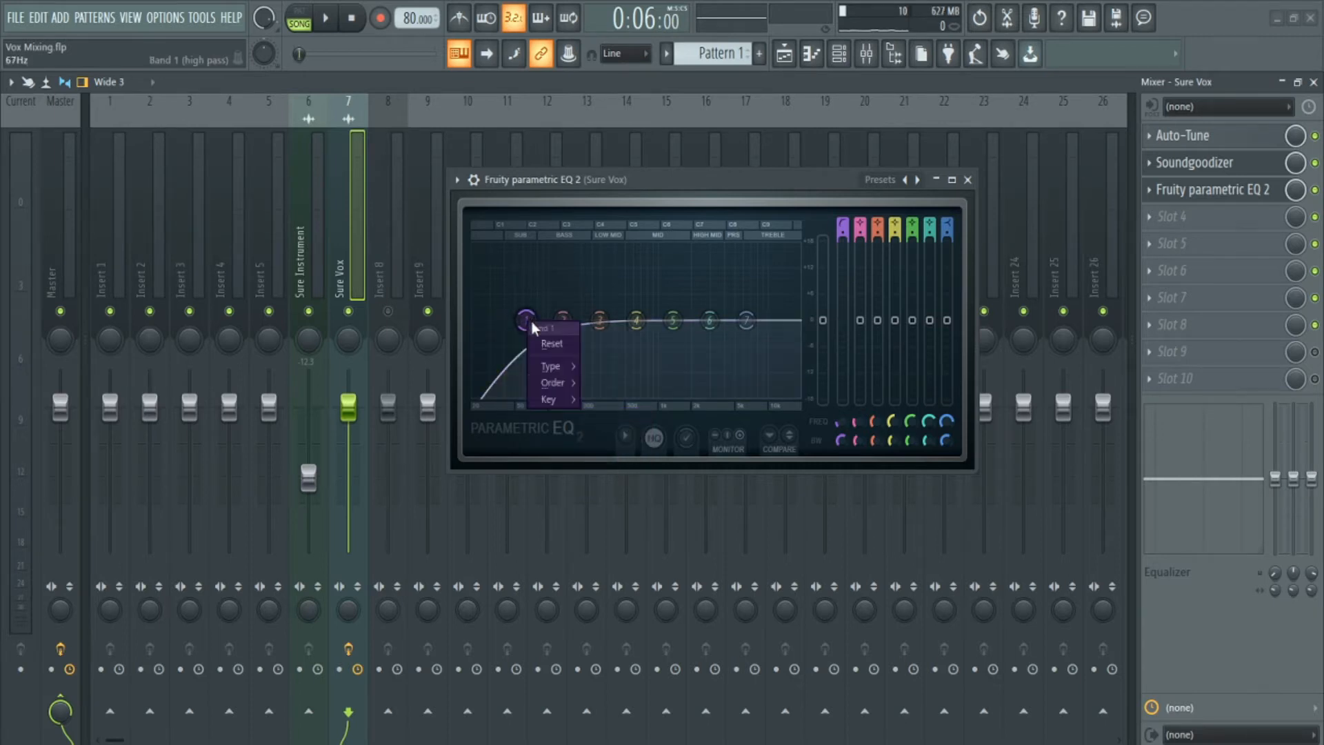
mouse_move(553, 385)
left_click(597, 400)
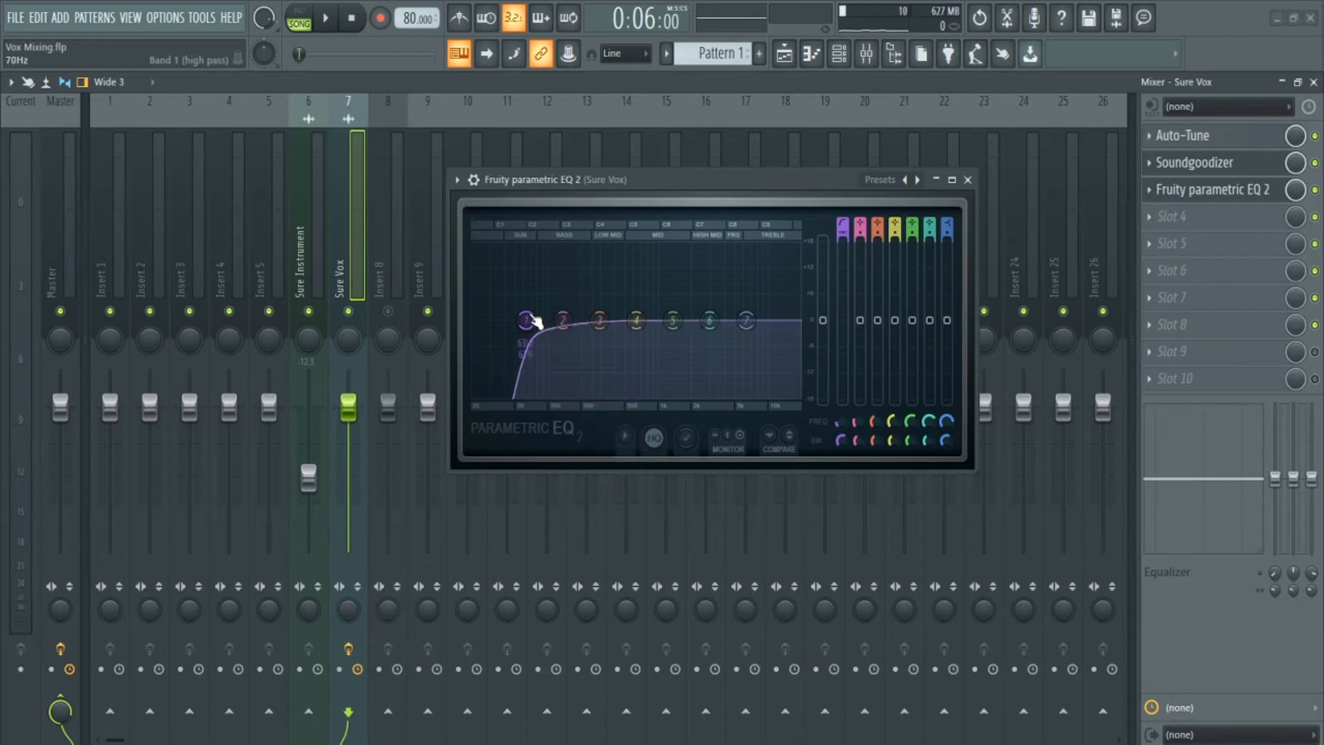
Step: Adjust the band 1 high-pass cutoff to about 86 Hz while auditioning the vocal
left_click_drag(525, 320, 540, 320)
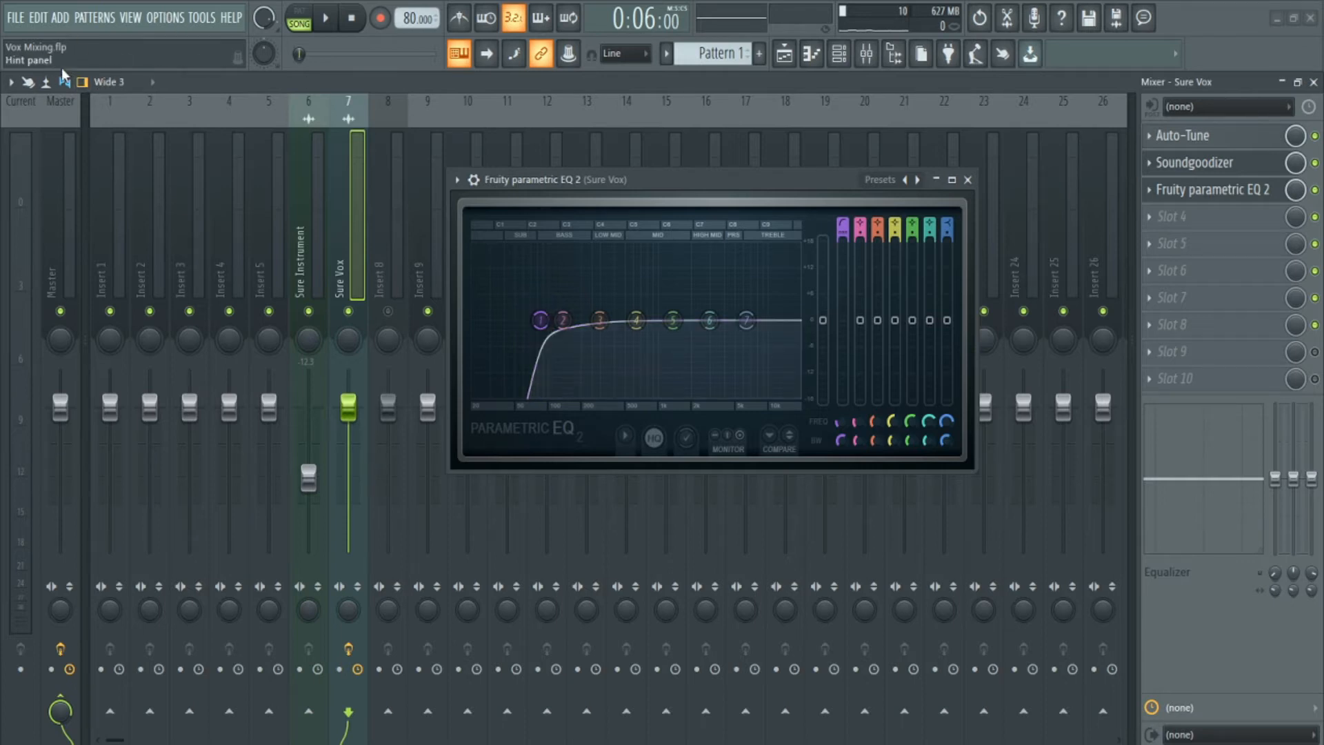
key("space")
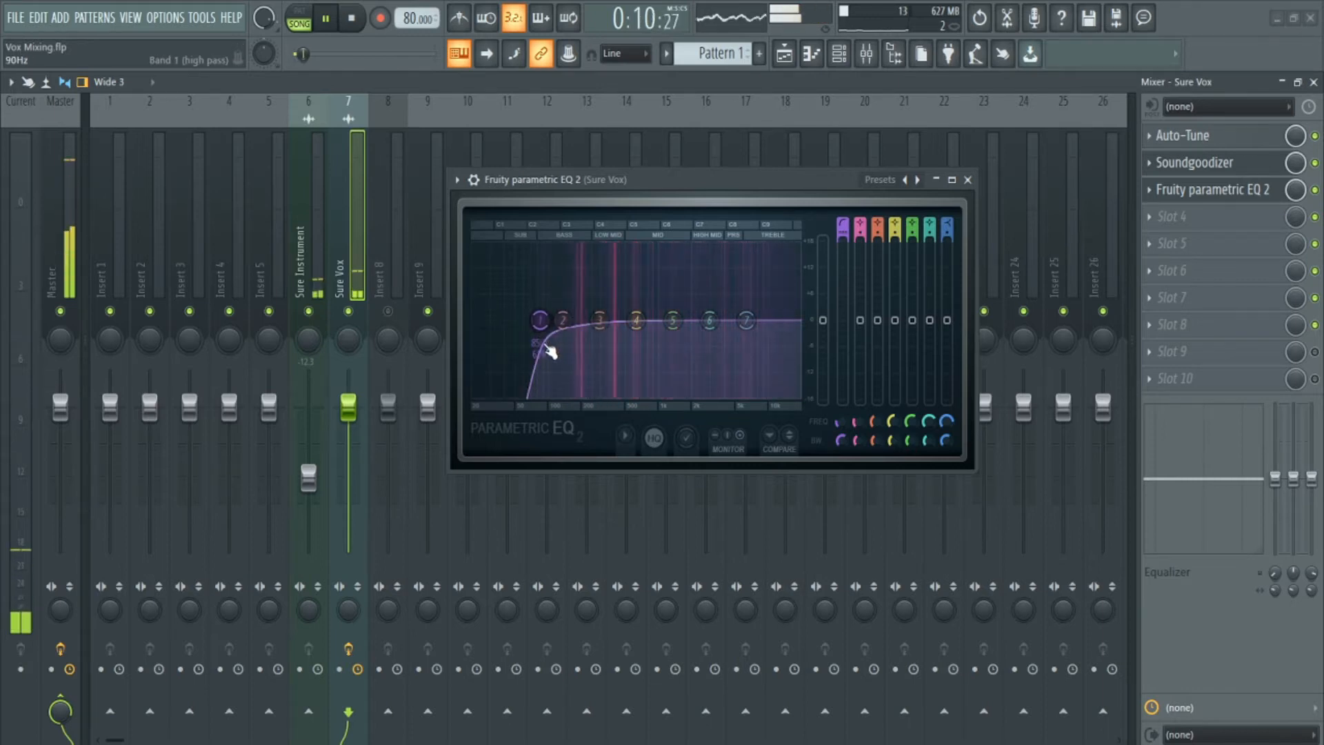
key("space")
left_click_drag(548, 352, 539, 351)
key("space")
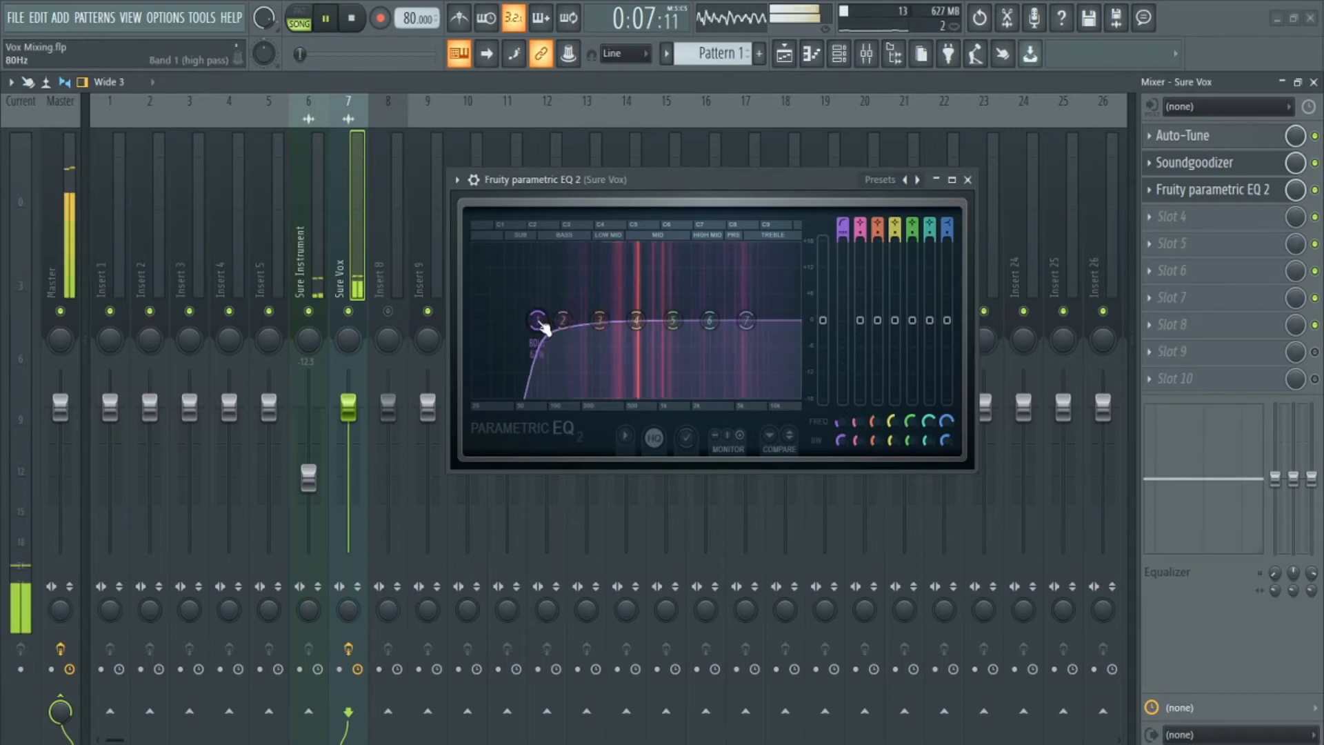
key("space")
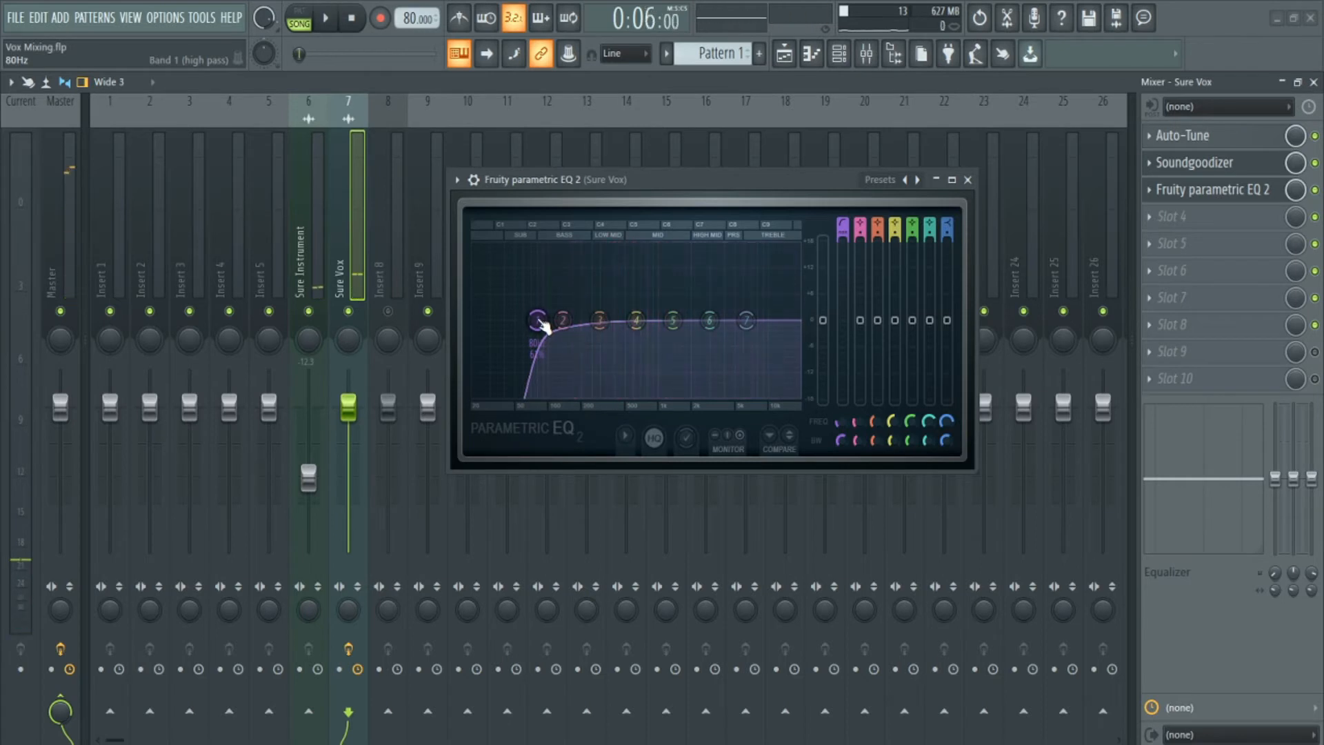
left_click_drag(537, 320, 541, 320)
key("space")
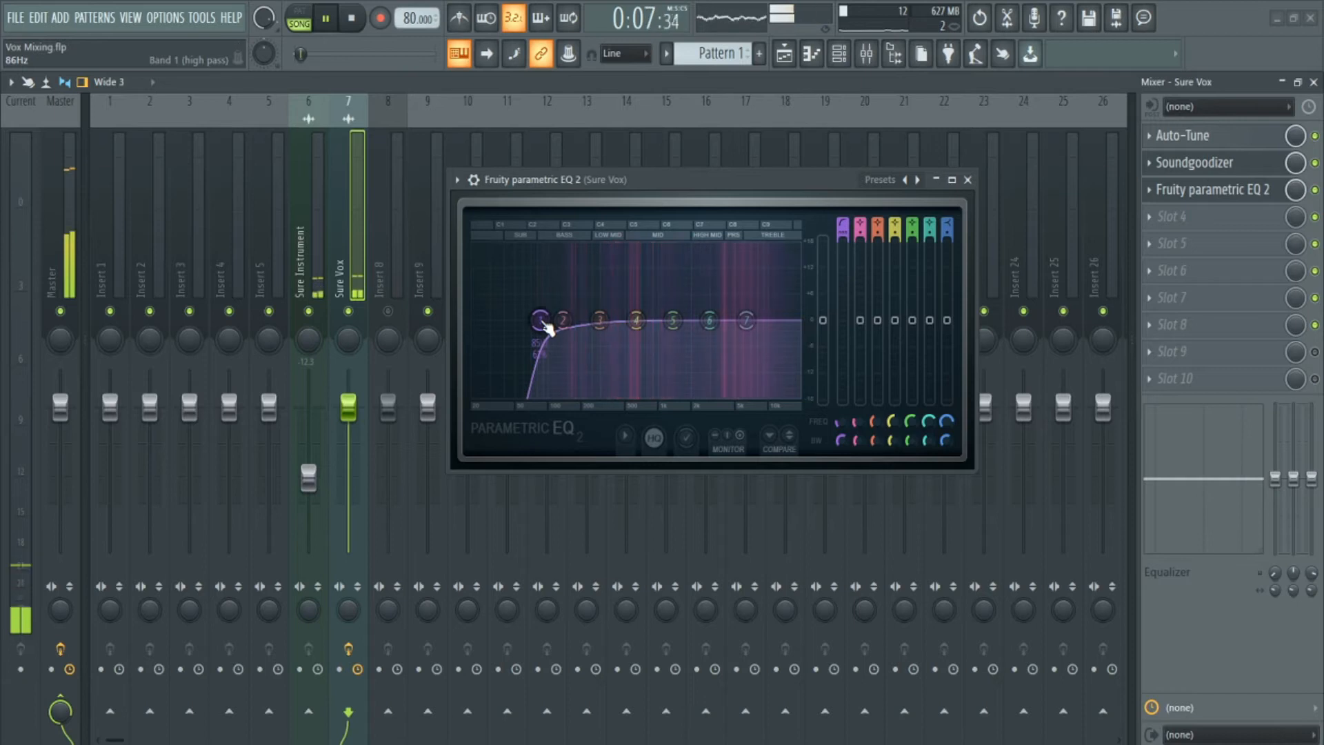
Step: Boost the high-shelf EQ band 7 by 1.0 dB at about 5063 Hz and audition the vocal with the change
key("space")
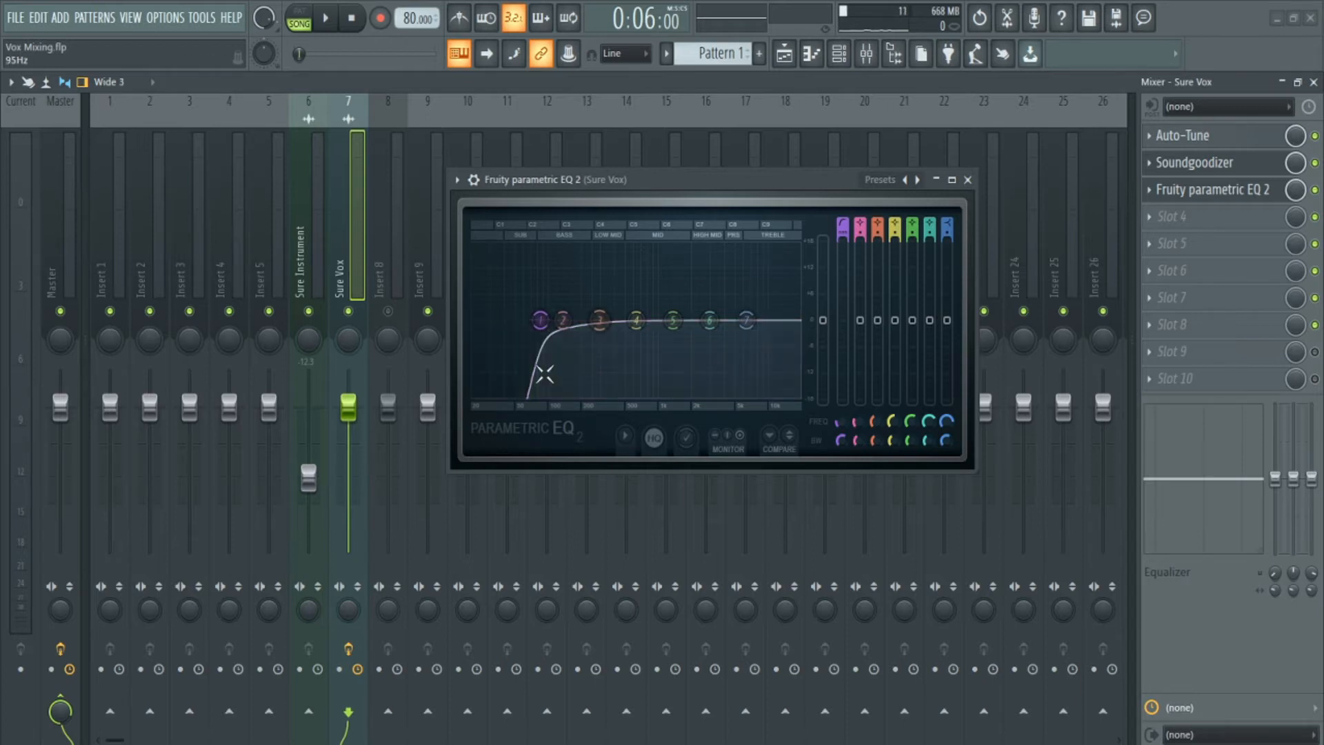
right_click(749, 322)
left_click_drag(747, 320, 733, 316)
right_click(738, 318)
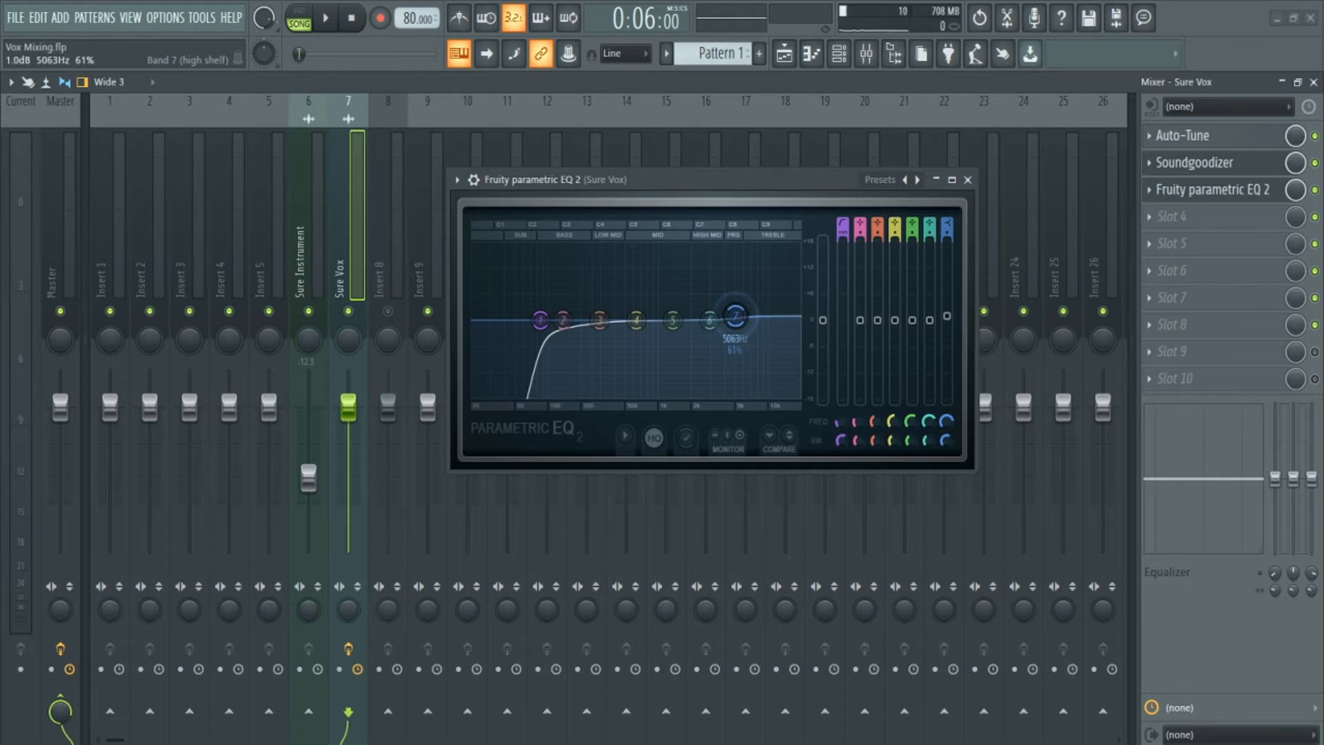
key("space")
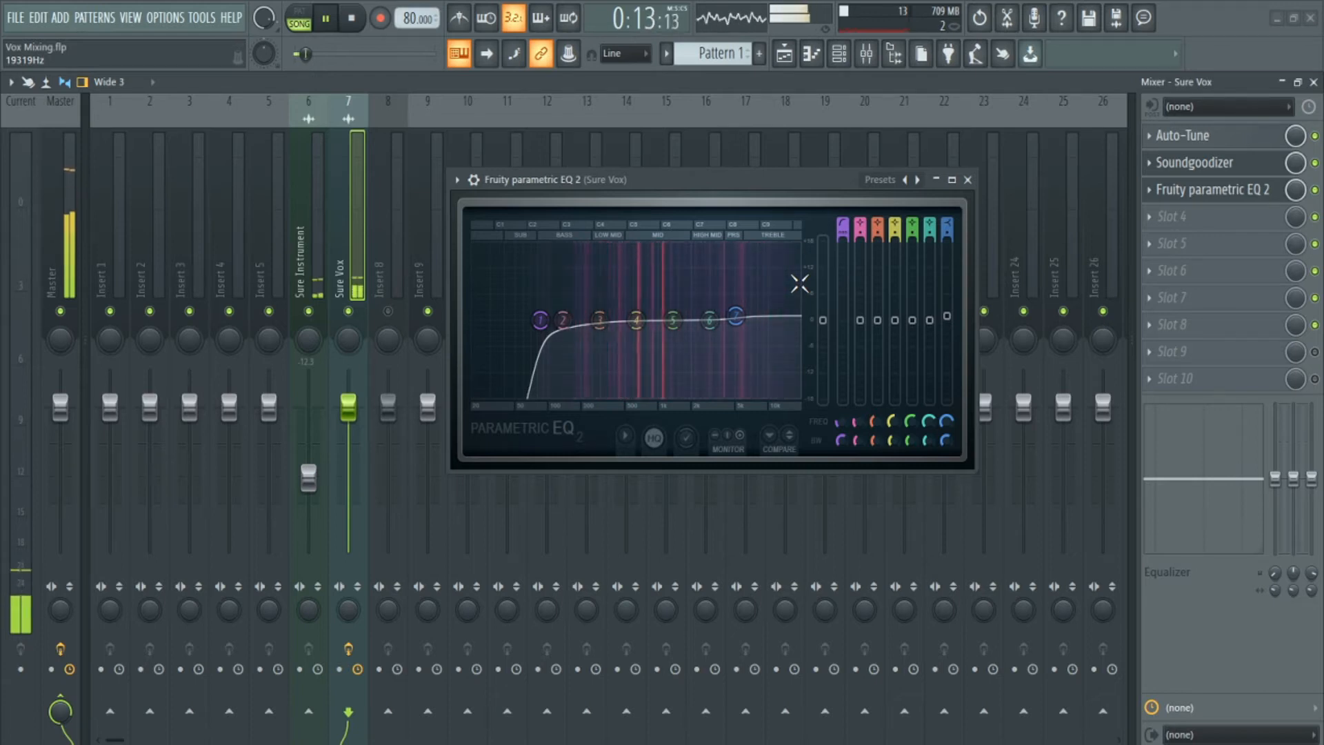
key("space")
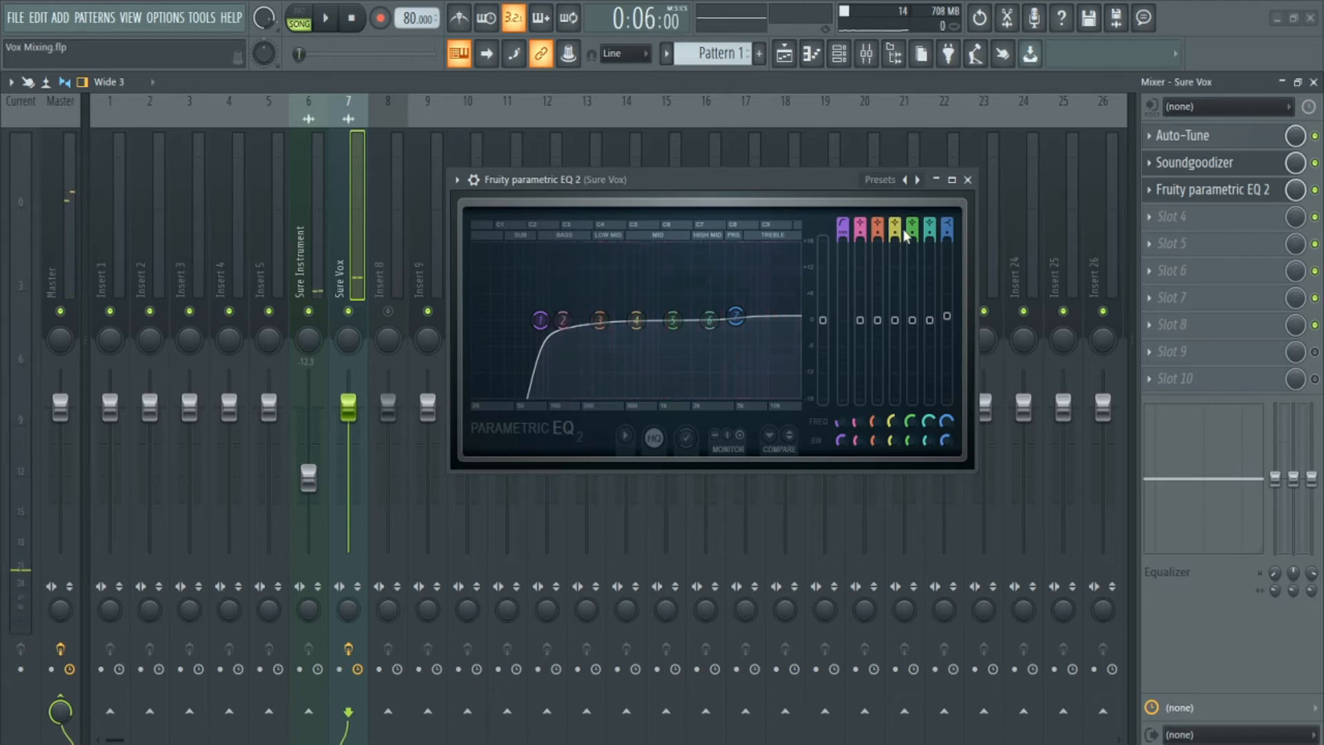
Step: Raise EQ band 4 into a strong boost in the mids and narrow it to a sharp peak
left_click_drag(763, 180, 737, 126)
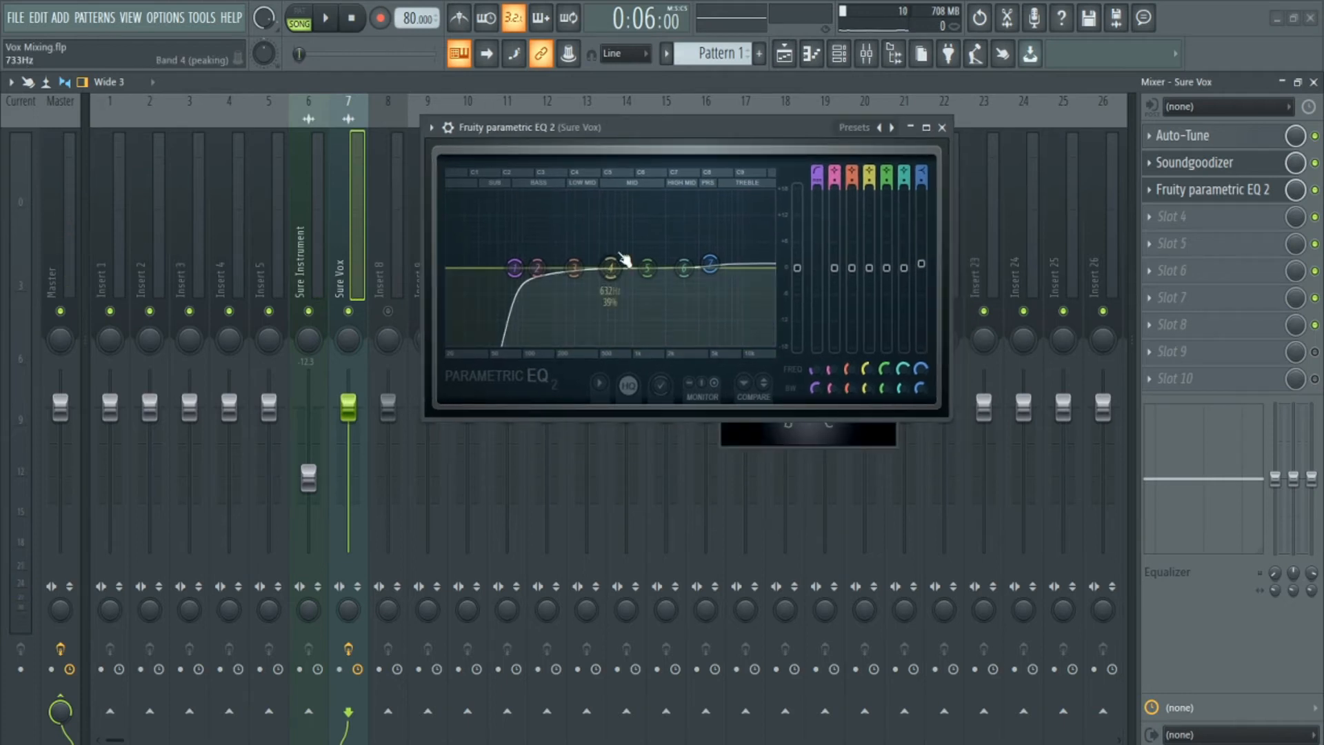
left_click_drag(616, 276, 639, 223)
scroll(601, 222, "down", 10)
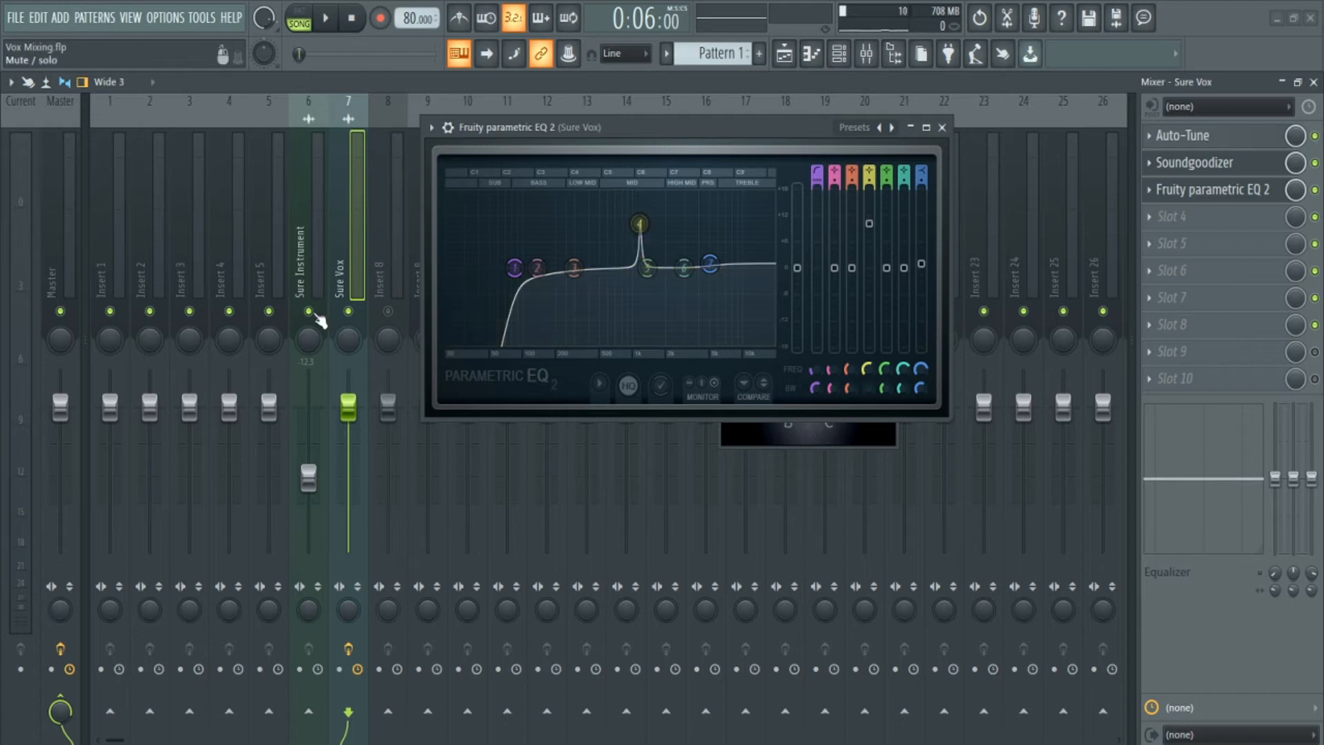
Step: Mute the Sure Instrument track and sweep band 4 during playback to about 178 Hz, with 10% bandwidth and a 16.2 dB boost
left_click(310, 312)
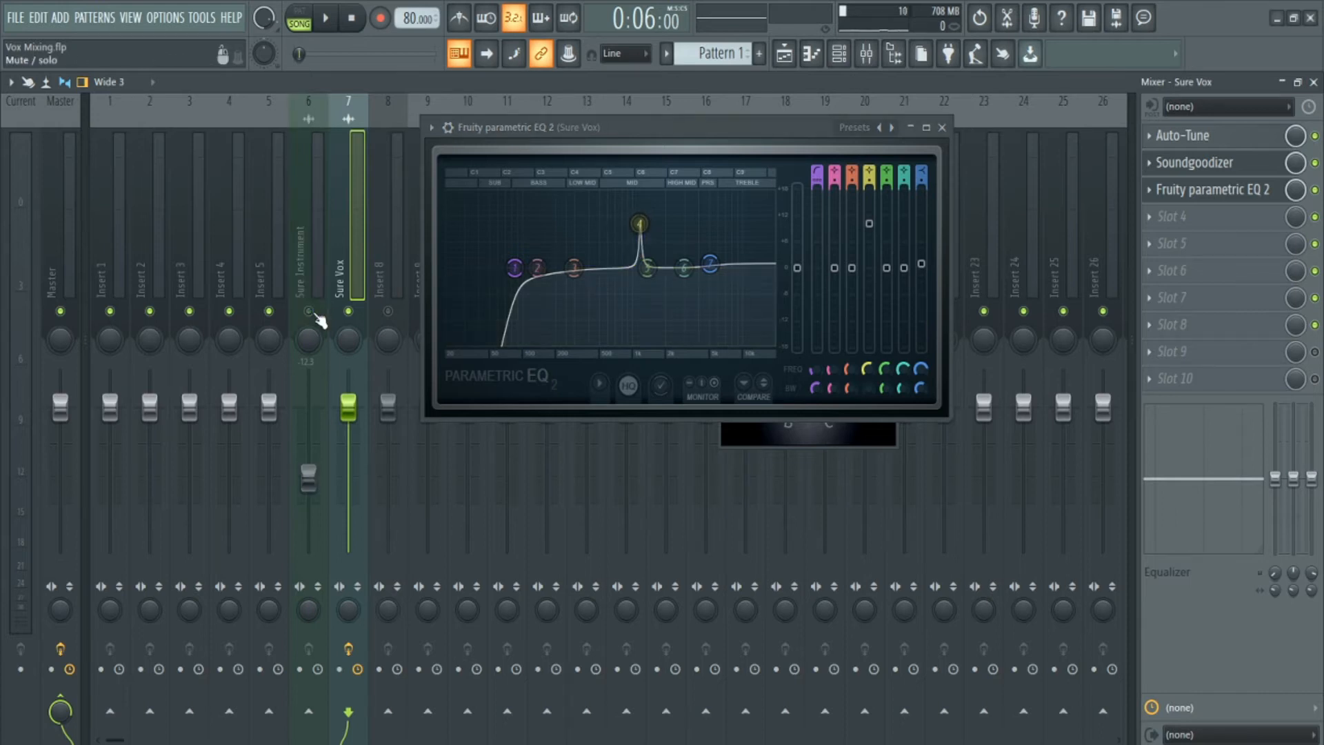
key("space")
left_click_drag(653, 236, 548, 229)
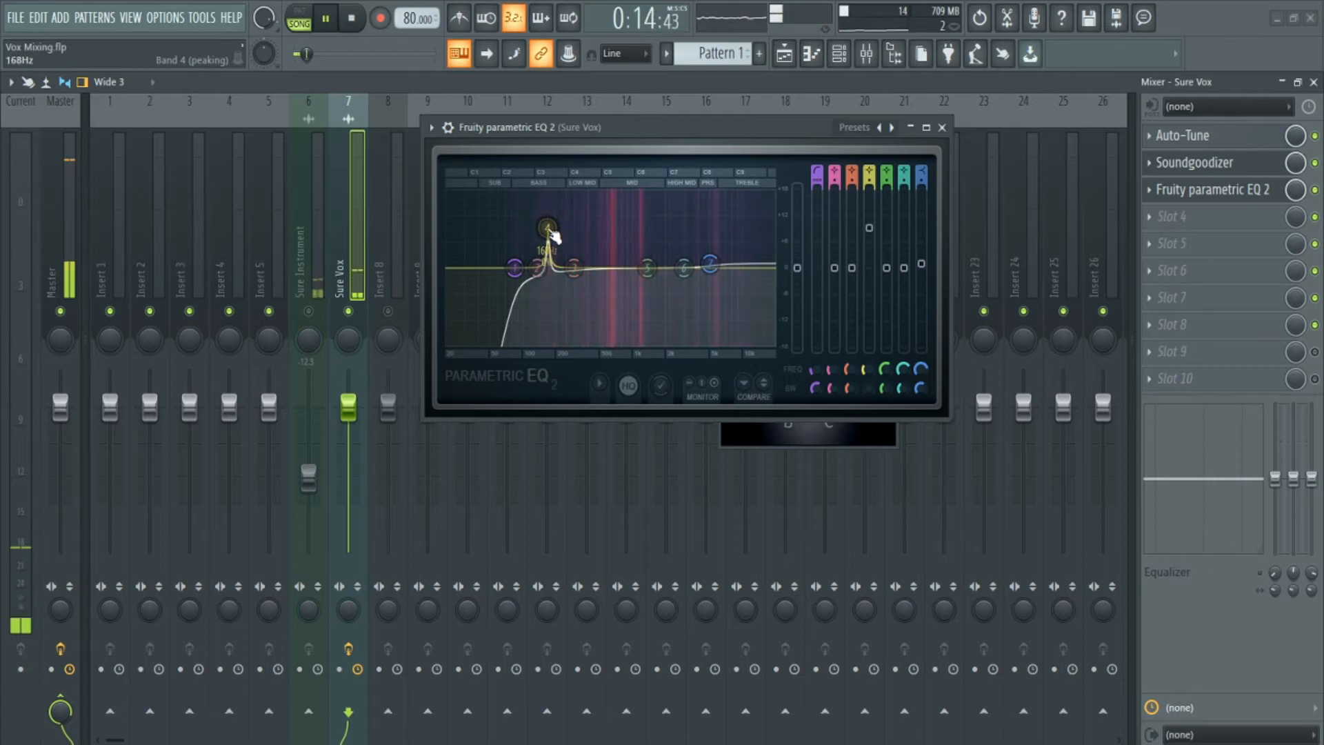
scroll(548, 230, "down", 3)
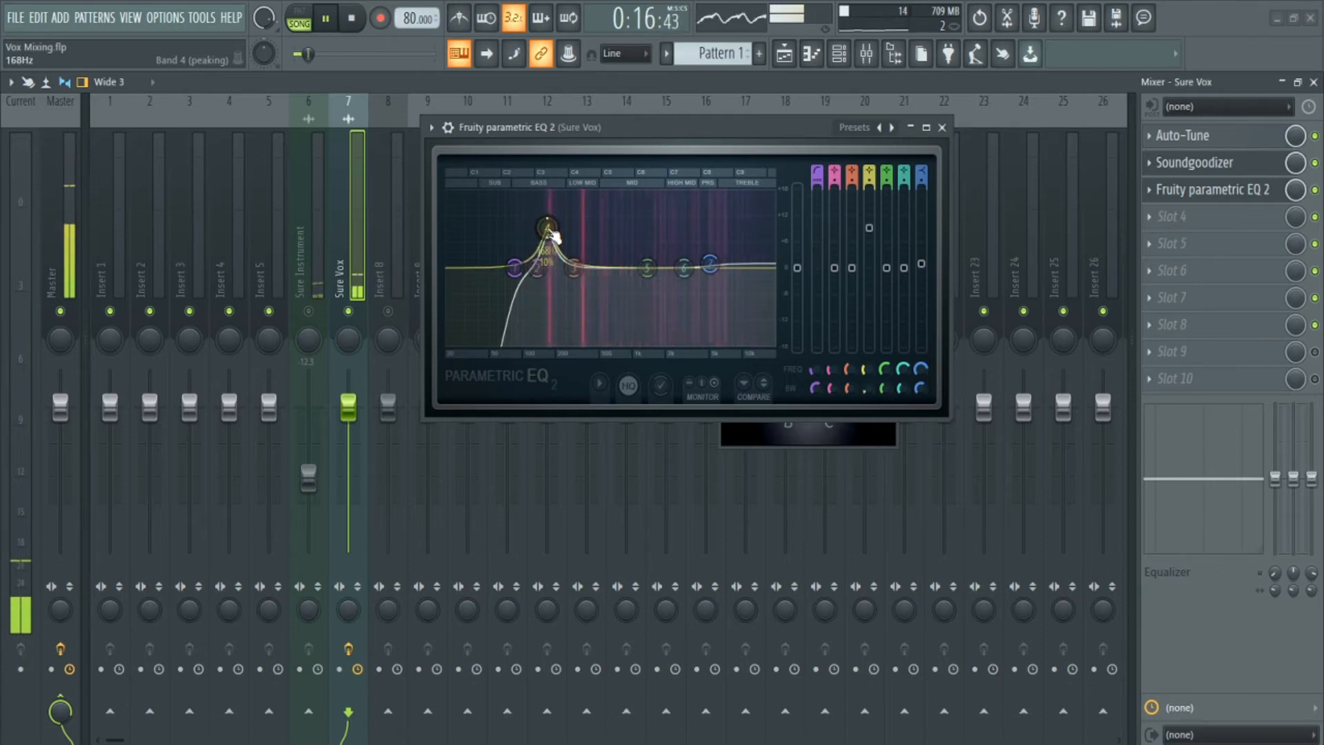
left_click_drag(552, 233, 549, 199)
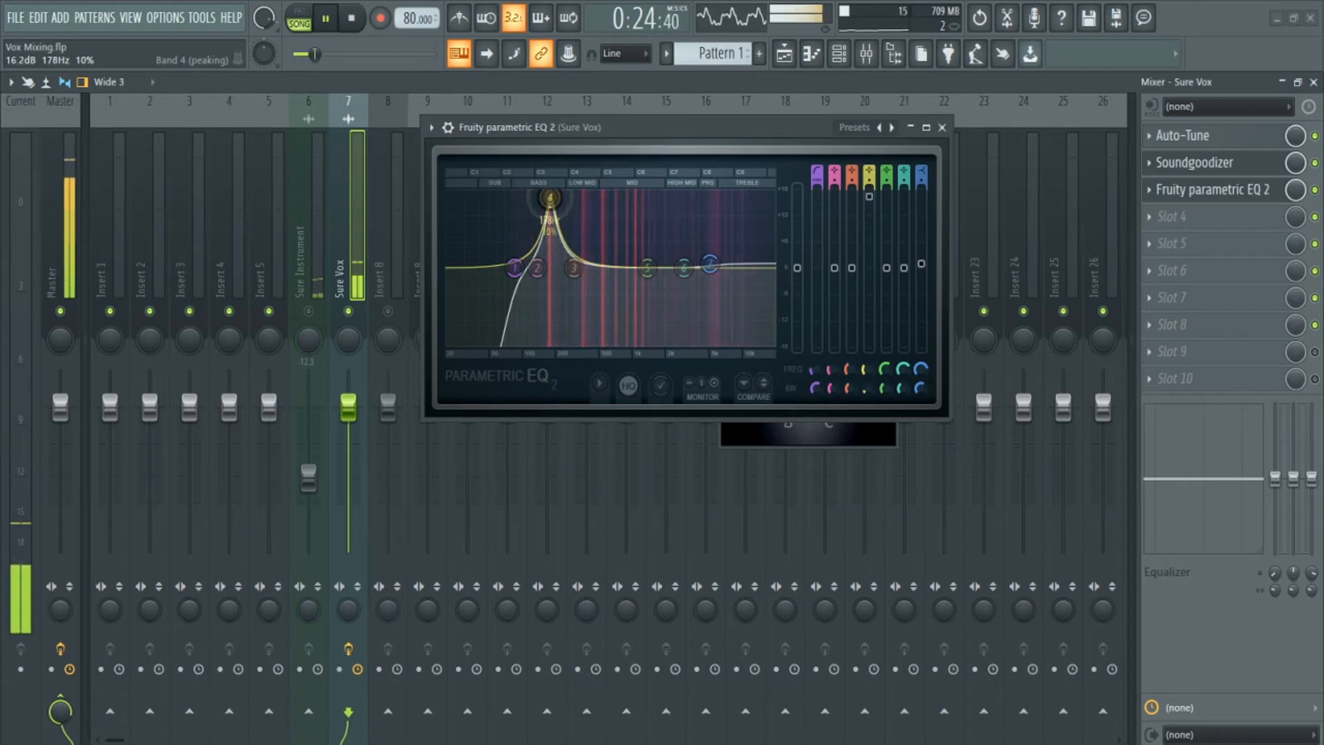
key("space")
Step: Turn EQ band 4 into a cut of about -3.3 dB at 155 Hz
left_click_drag(869, 197, 869, 204)
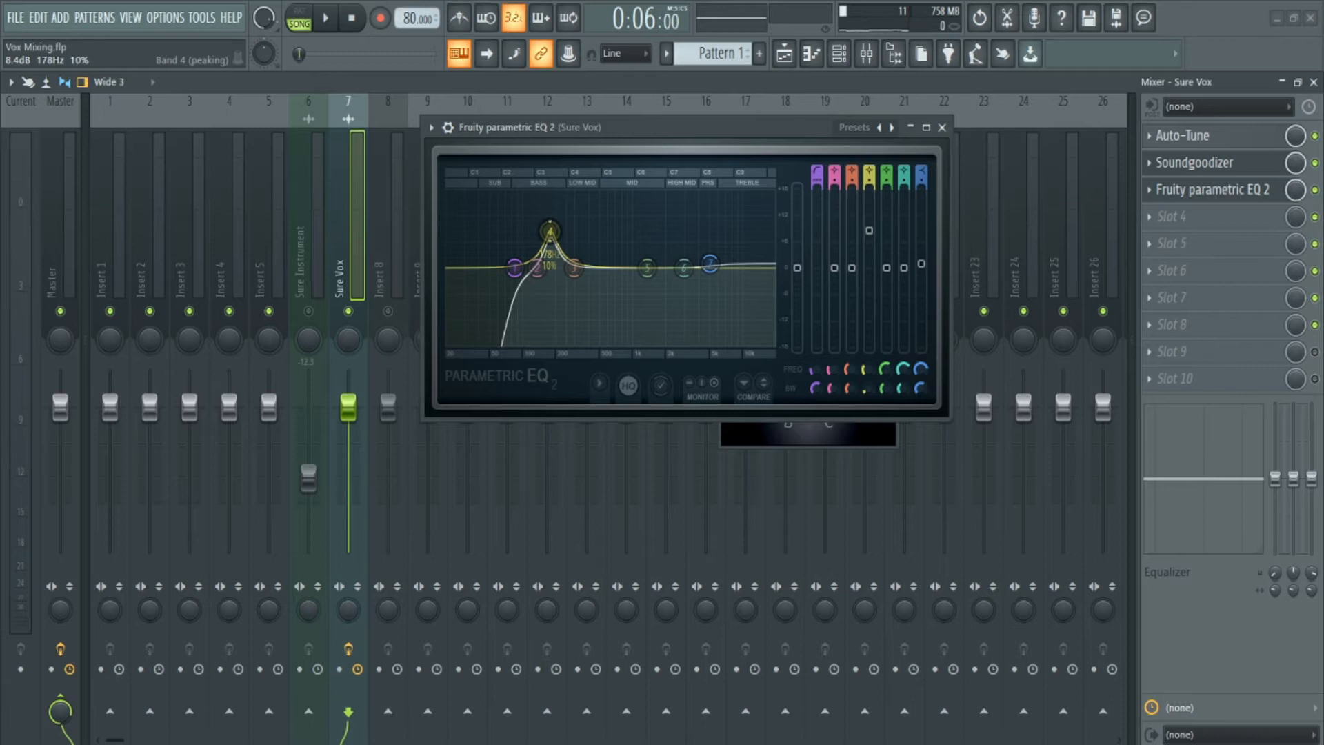
left_click_drag(869, 231, 869, 238)
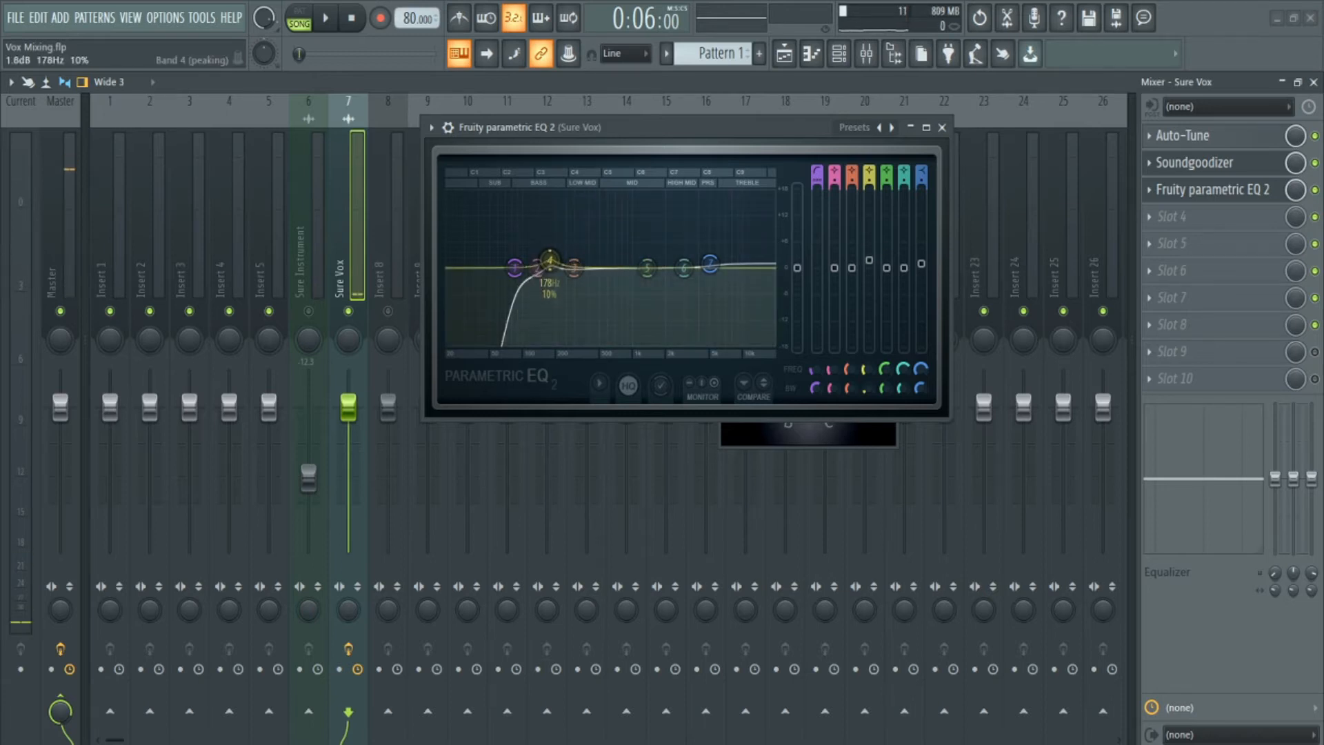
mouse_move(549, 268)
left_mouse_down()
mouse_move(549, 285)
mouse_move(544, 241)
mouse_move(543, 265)
left_mouse_up()
left_click_drag(1047, 395, 1047, 439)
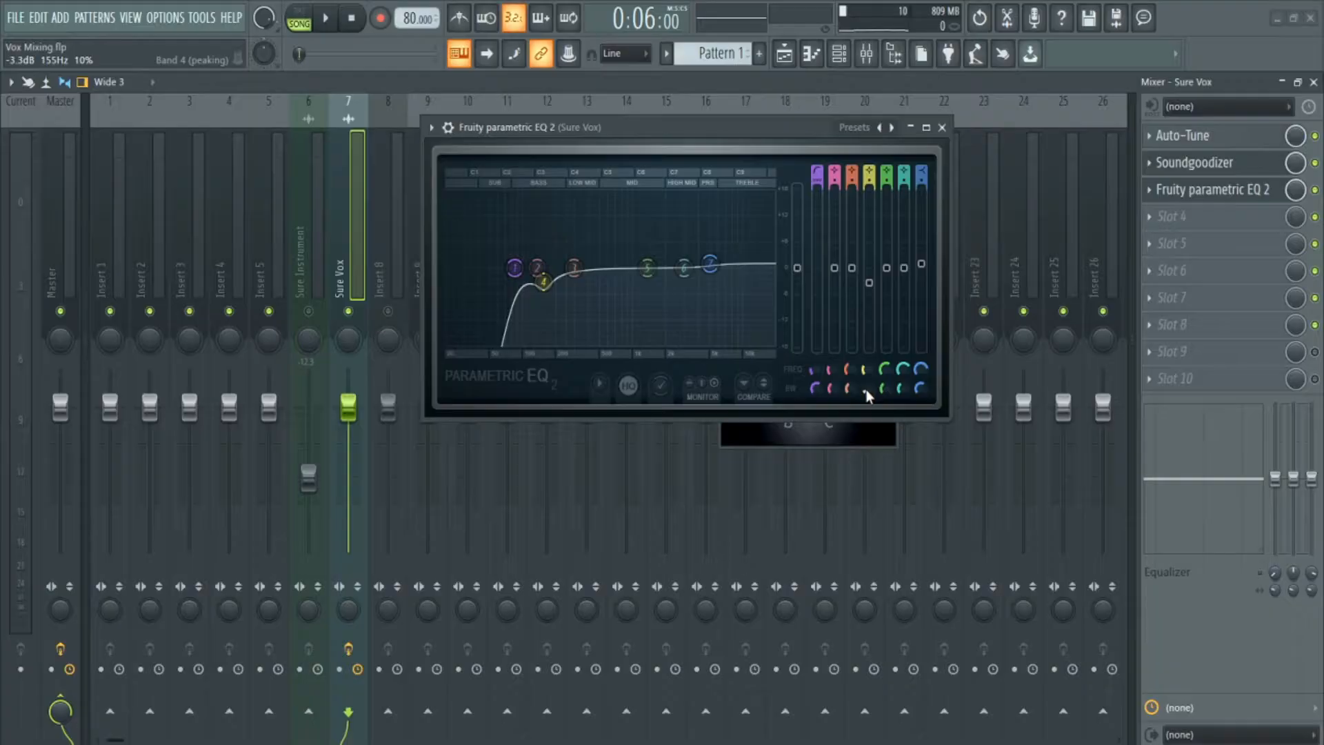
Step: Narrow EQ band 4's bandwidth to 3% and raise the band into a boost
left_click_drag(992, 669, 992, 663)
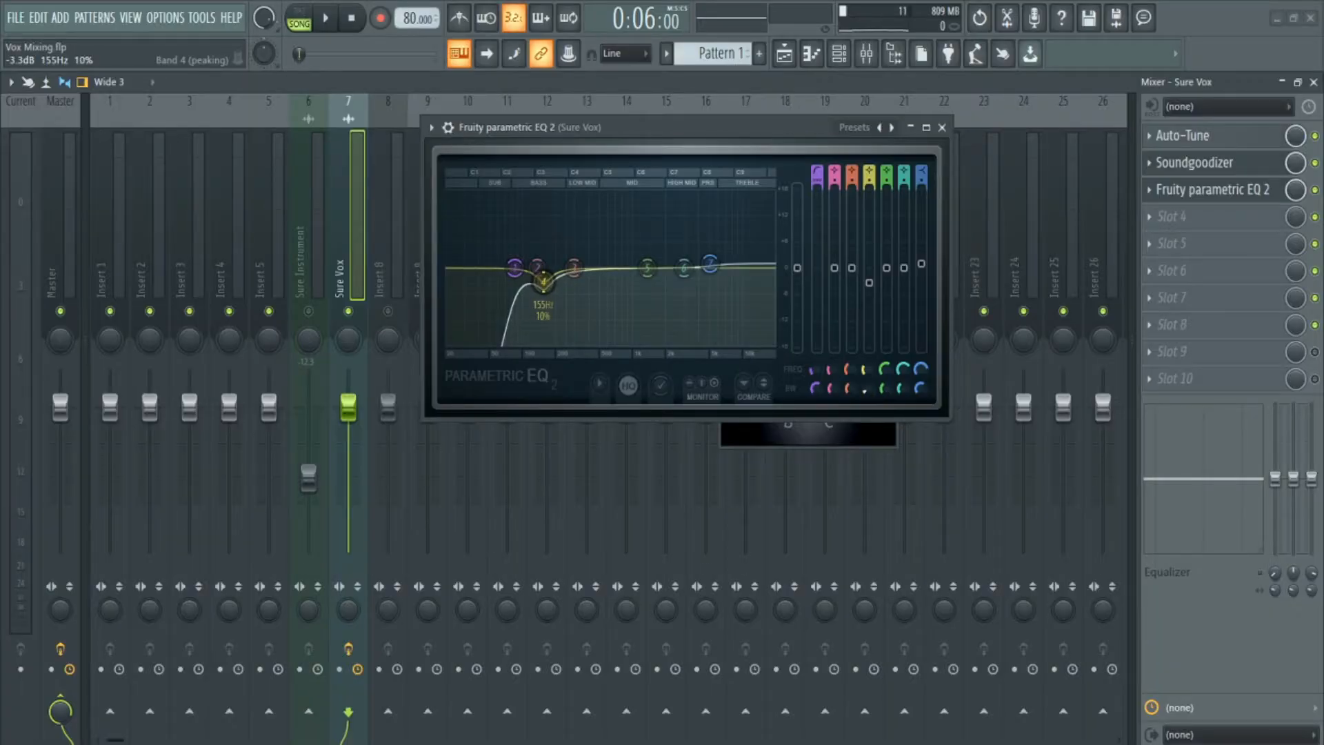
left_click_drag(865, 390, 867, 396)
left_click_drag(869, 283, 870, 231)
left_click_drag(867, 383, 865, 384)
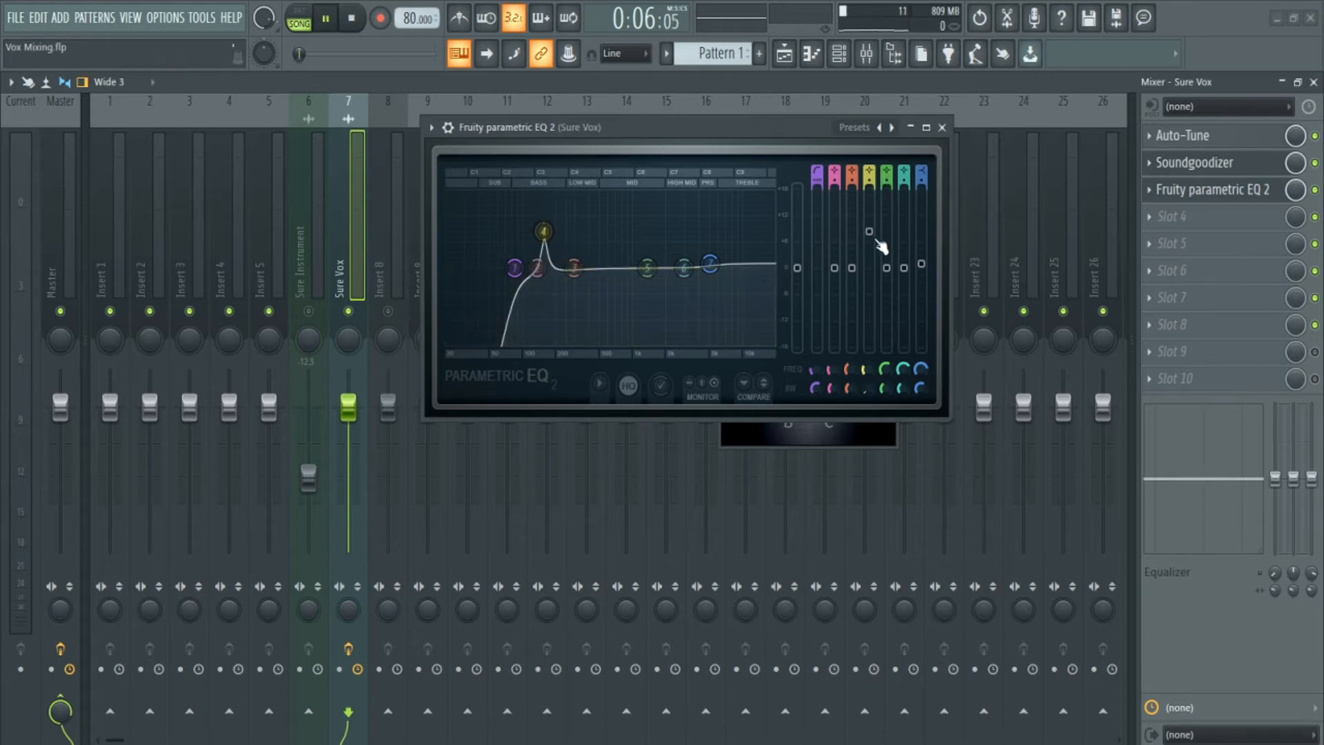
Step: Lower EQ band 4's gain to about -0.5 dB at 155 Hz while auditioning the vocal
key("space")
left_click_drag(869, 232, 870, 267)
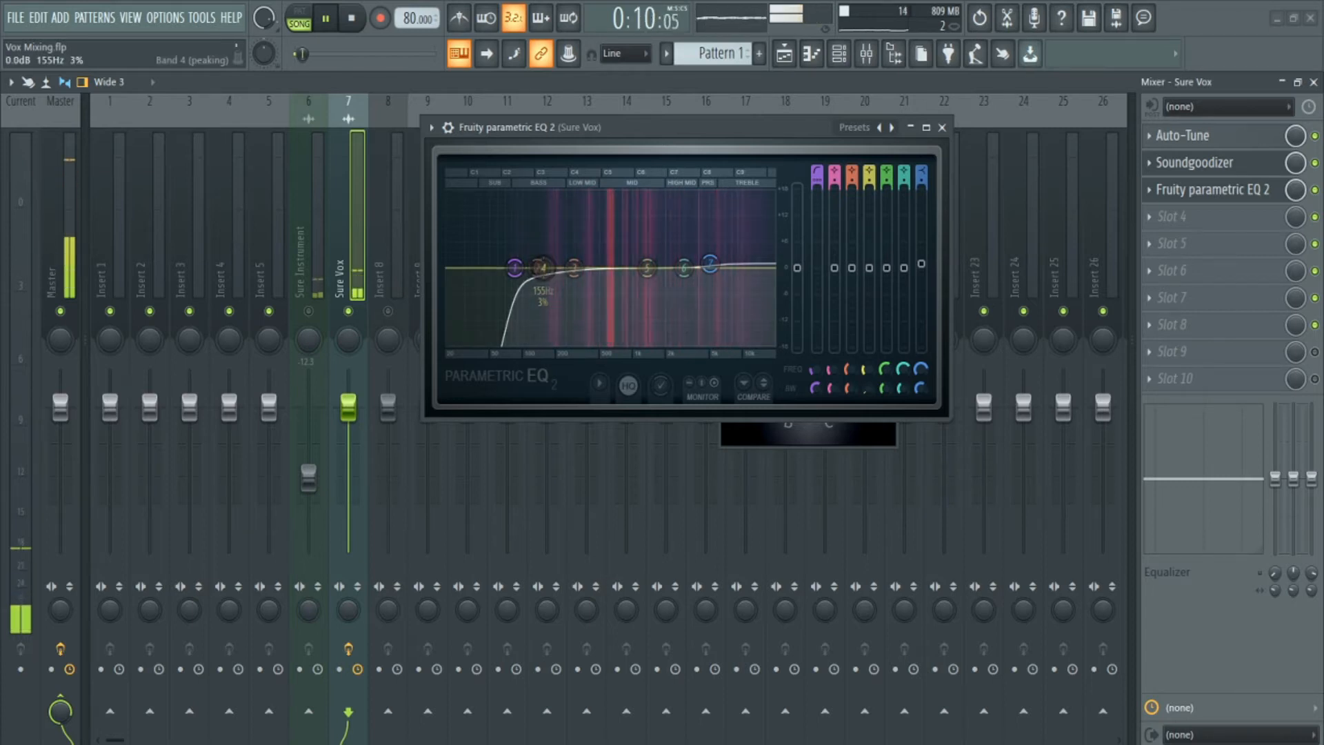
left_click_drag(869, 268, 870, 270)
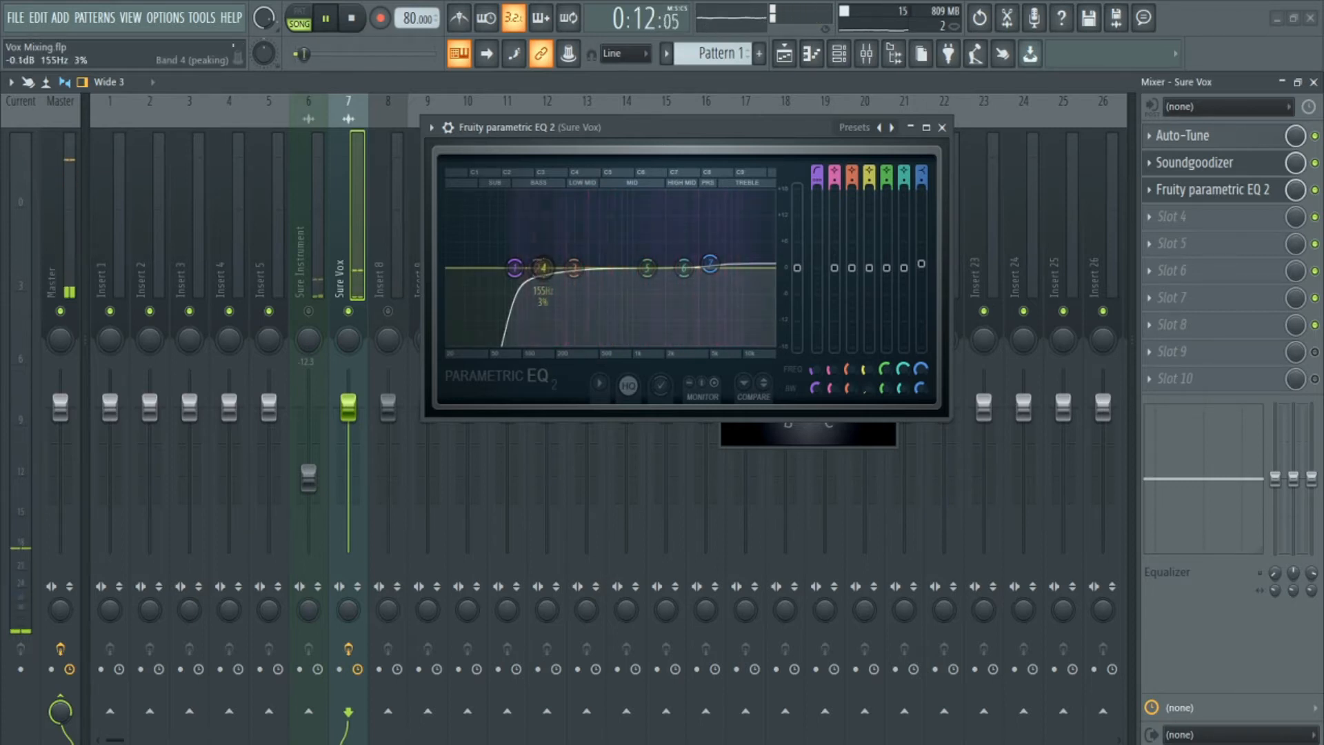
left_click_drag(543, 271, 543, 271)
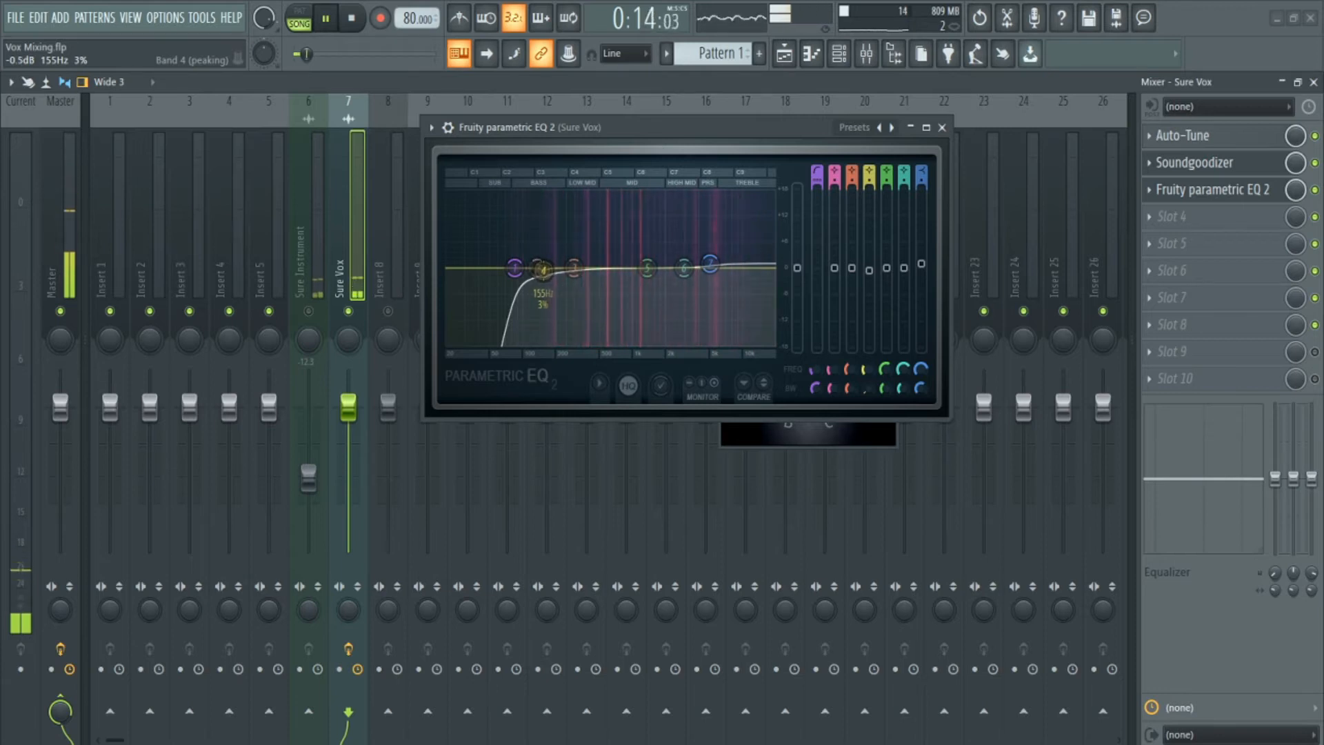
key("space")
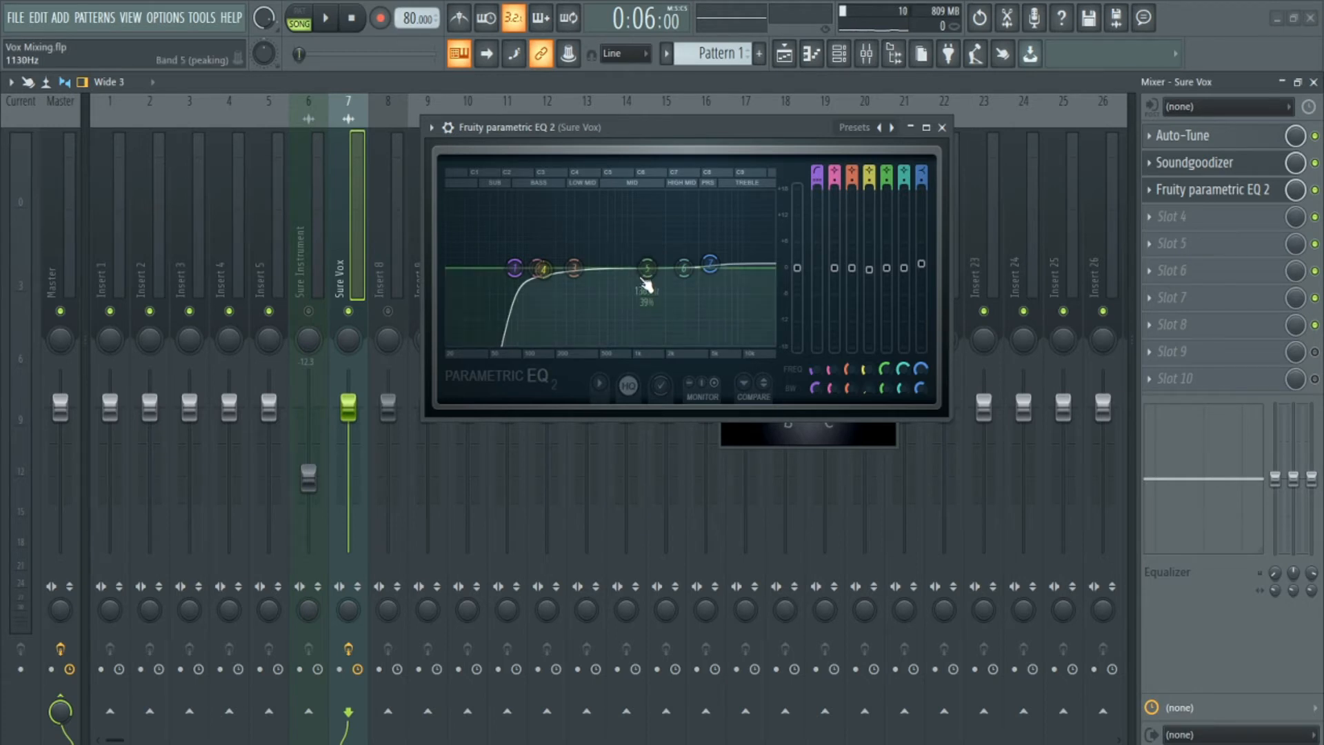
Step: Boost EQ band 5 to 18.0 dB at about 1204 Hz, adjust its bandwidth and return it close to the flat line
left_click_drag(647, 269, 641, 194)
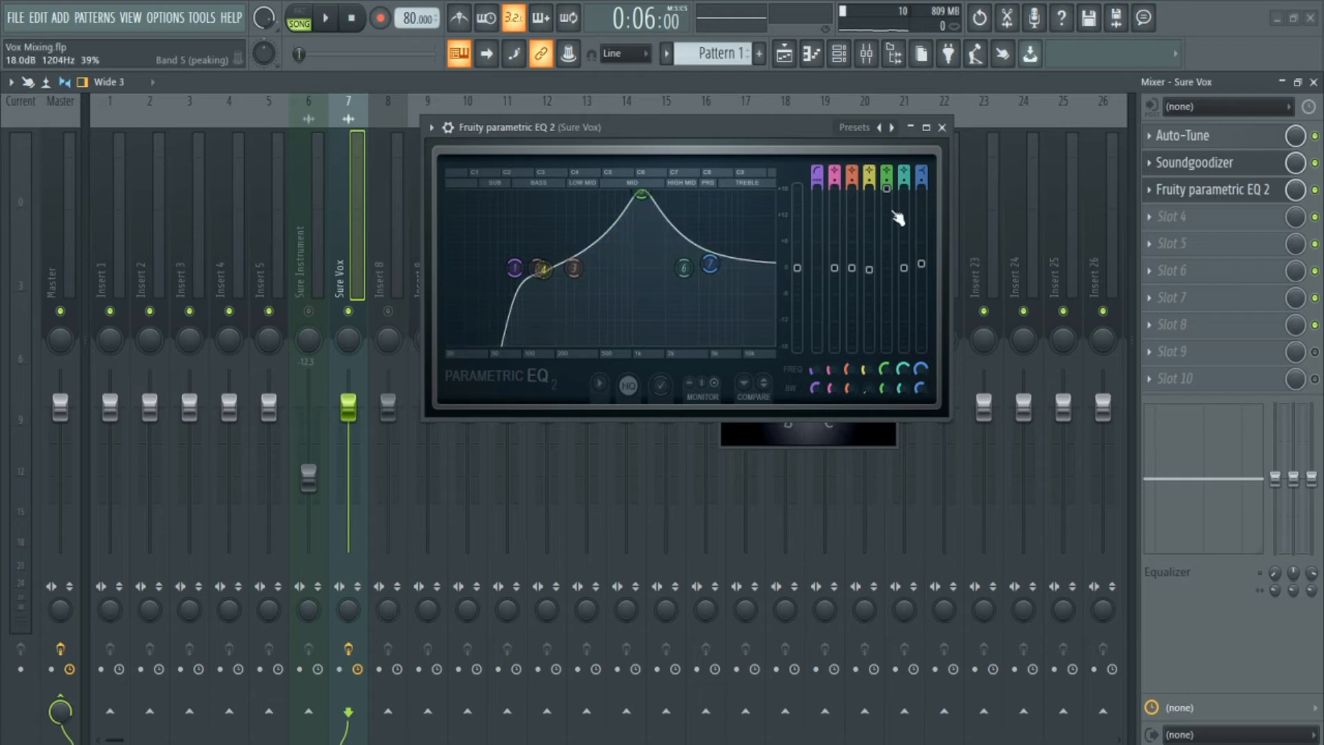
left_click_drag(886, 389, 886, 441)
left_click_drag(640, 194, 657, 266)
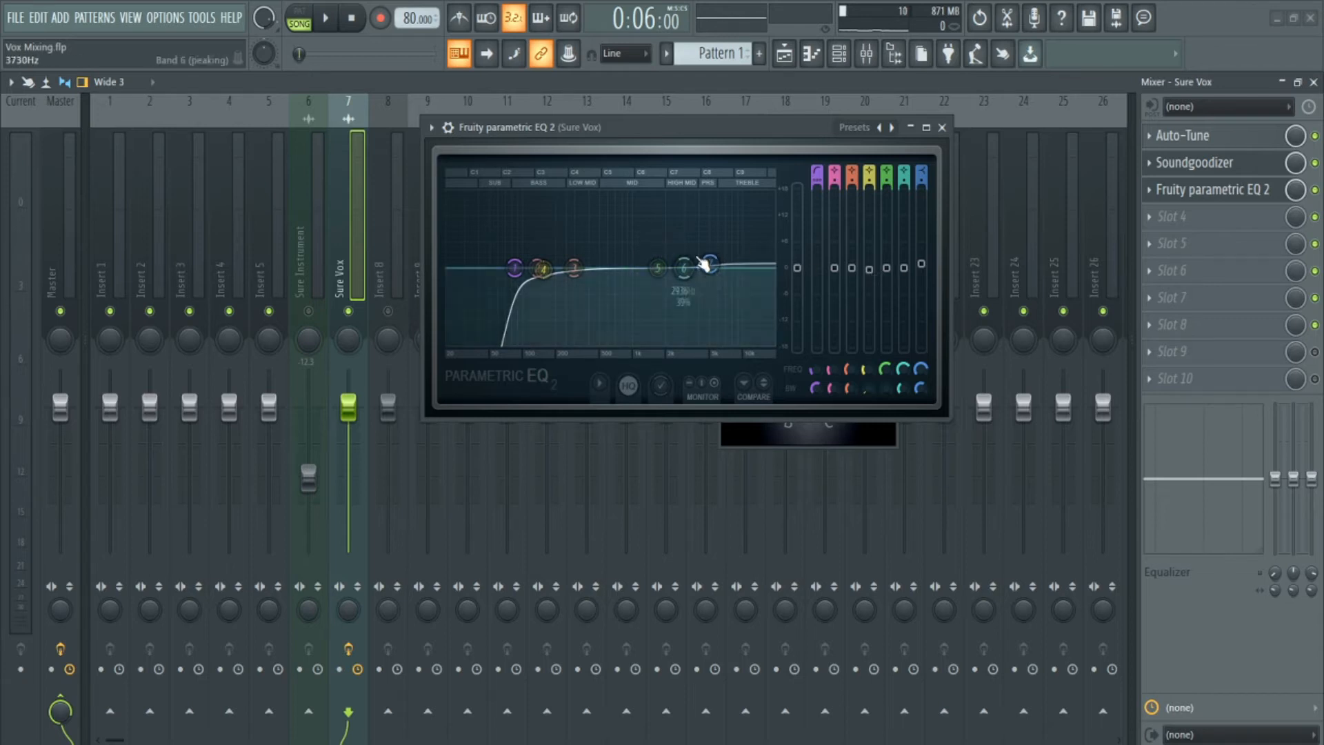
Step: Close the EQ, load Fruity Limiter into effect slot 4 of the Sure Vox track and set it to COMP mode
left_click(941, 128)
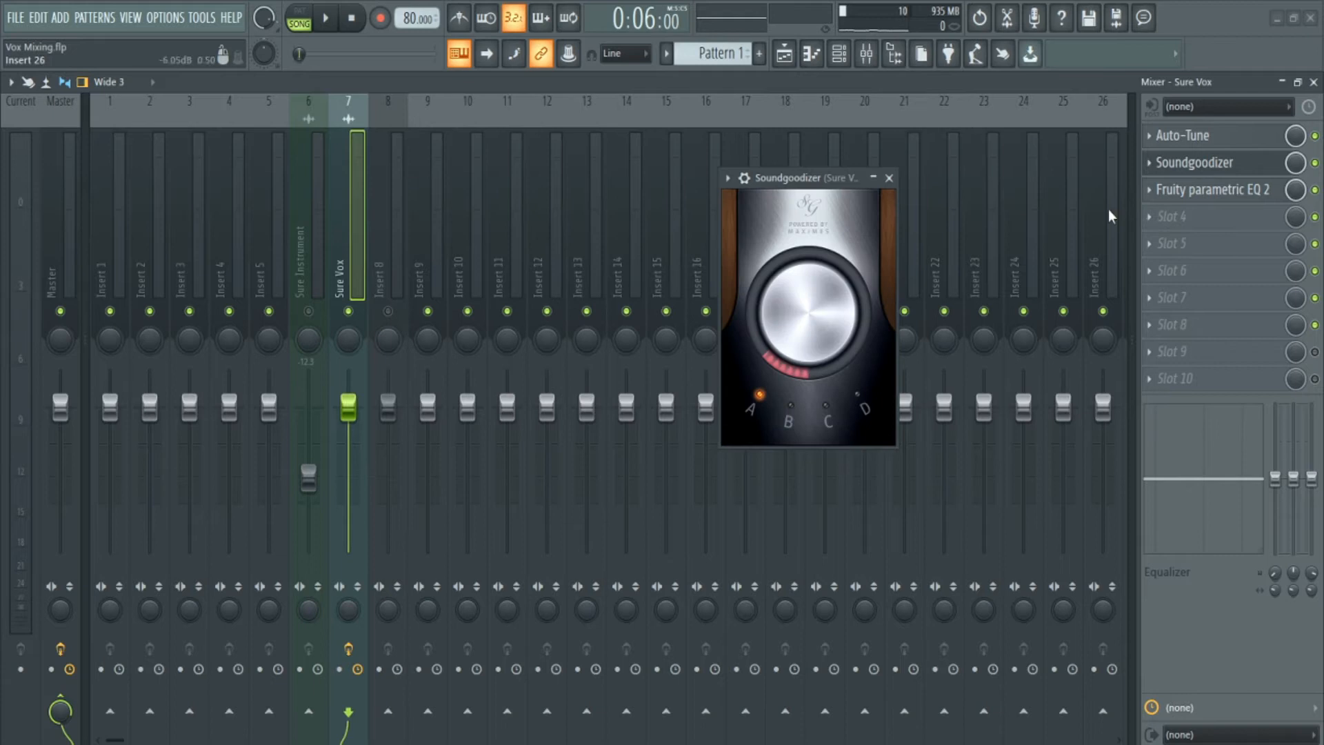
left_click(1172, 217)
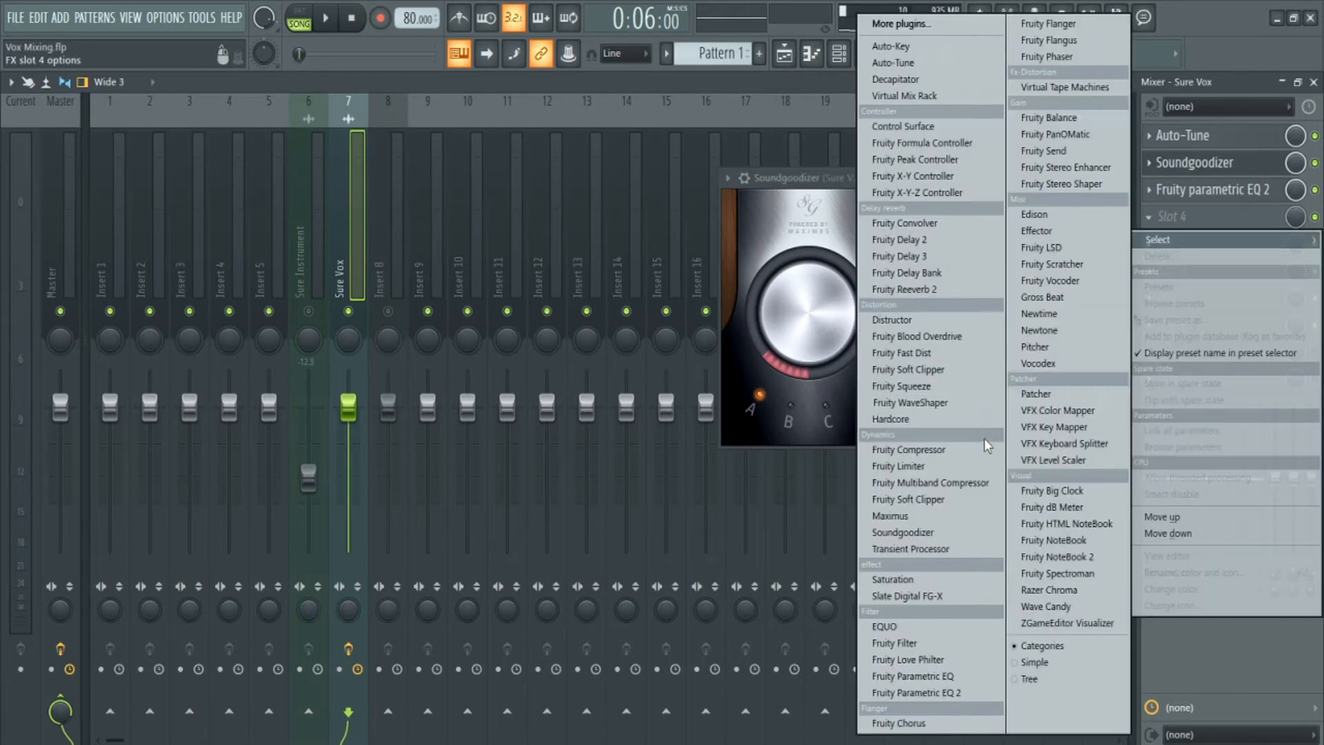
left_click(966, 466)
left_click_drag(630, 92, 594, 273)
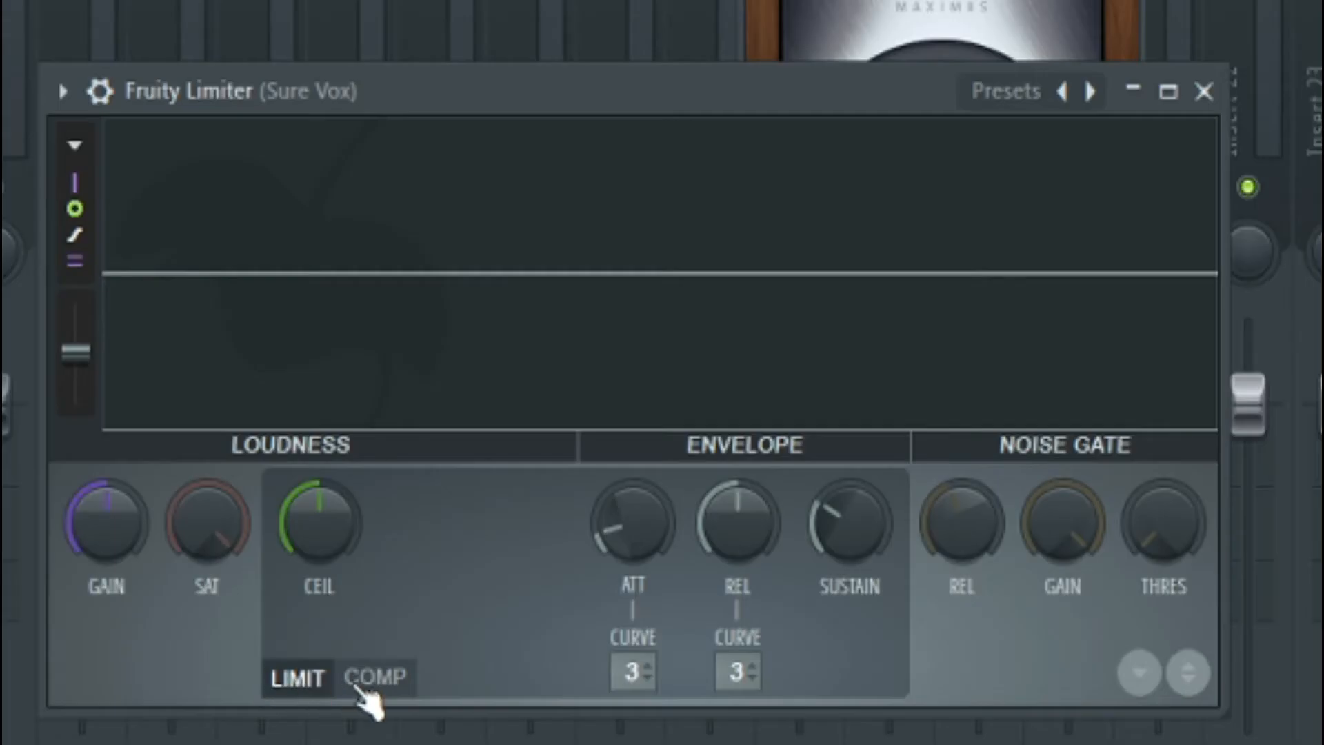
left_click(560, 529)
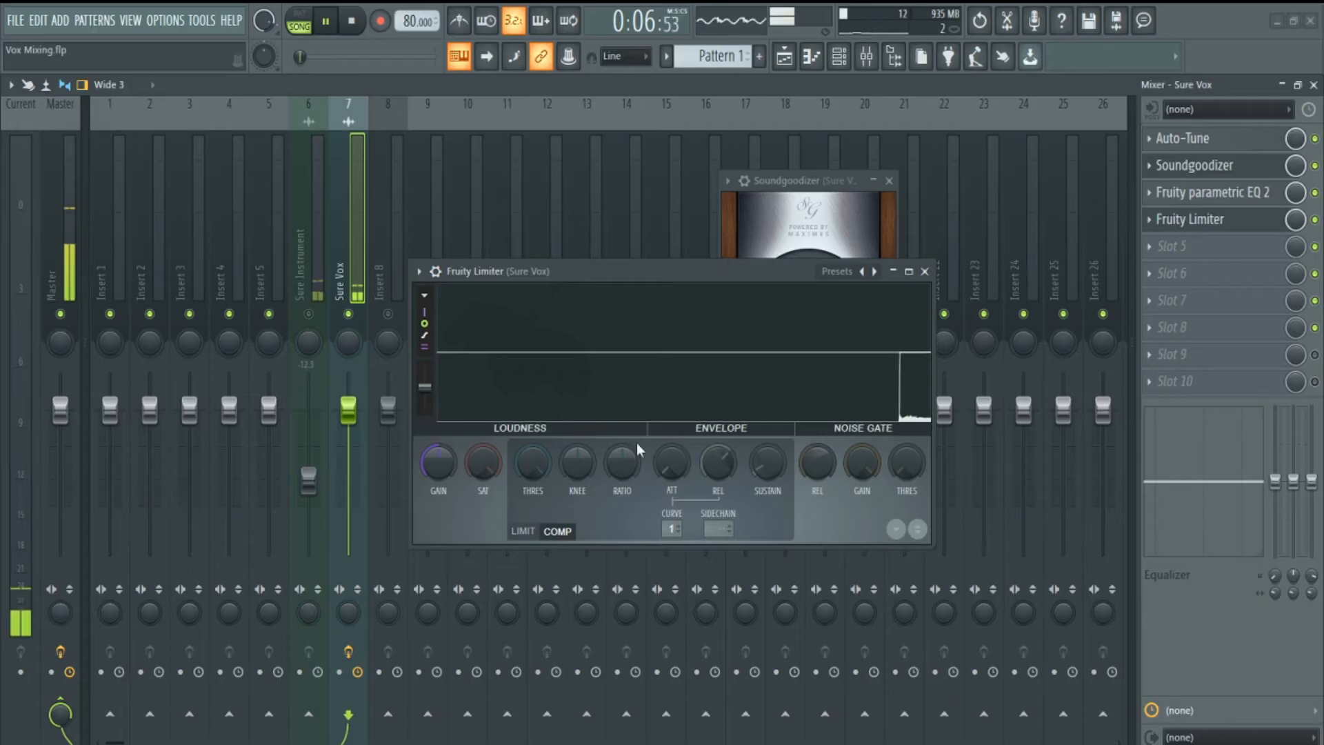
Step: Raise the Fruity Limiter gain and audition the vocal both alone and with the Sure Instrument track unmuted
key("space")
left_click_drag(439, 463, 438, 386)
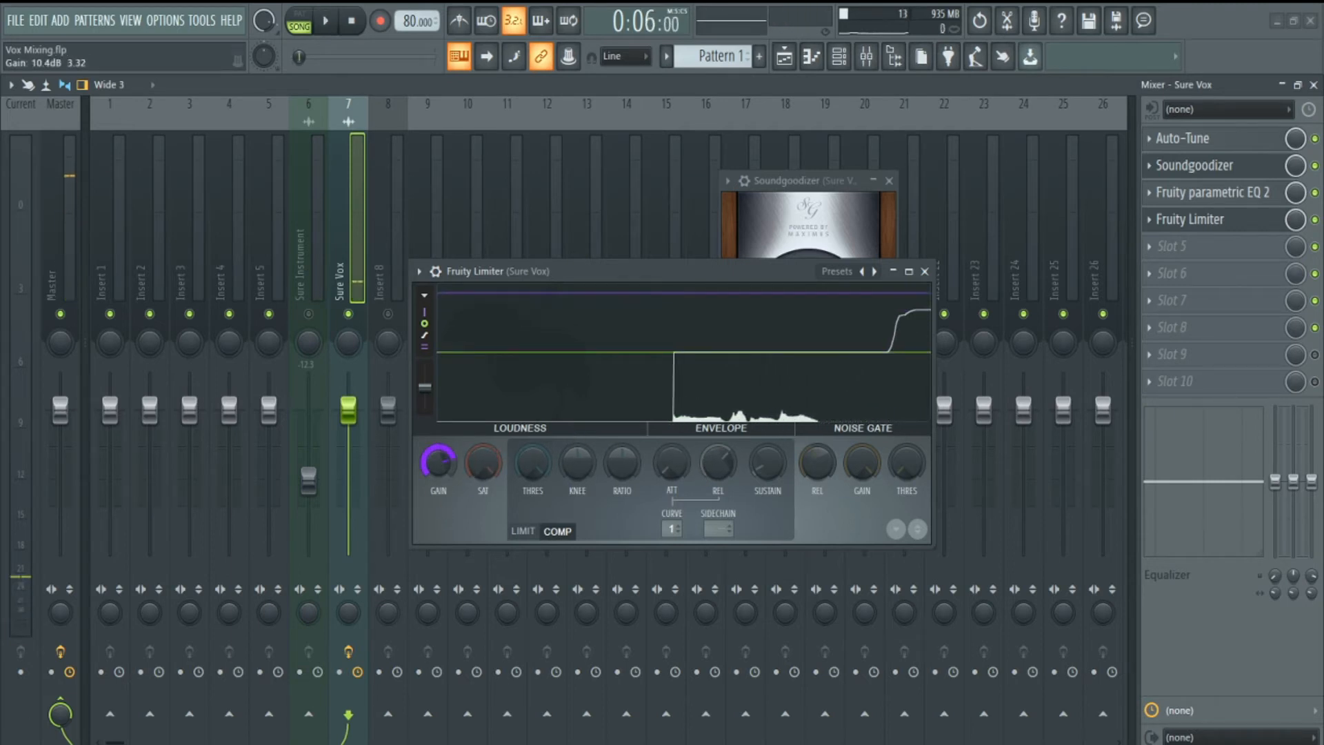
left_click_drag(438, 460, 438, 474)
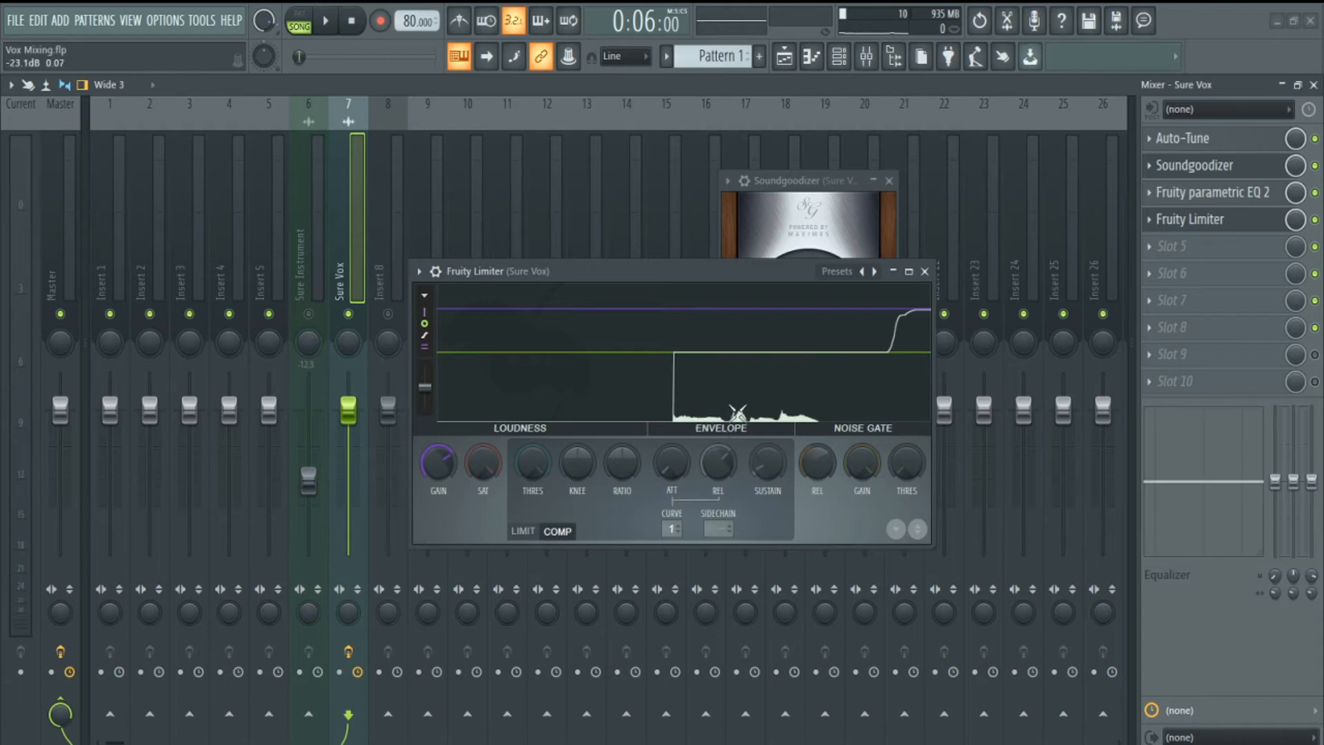
key("space")
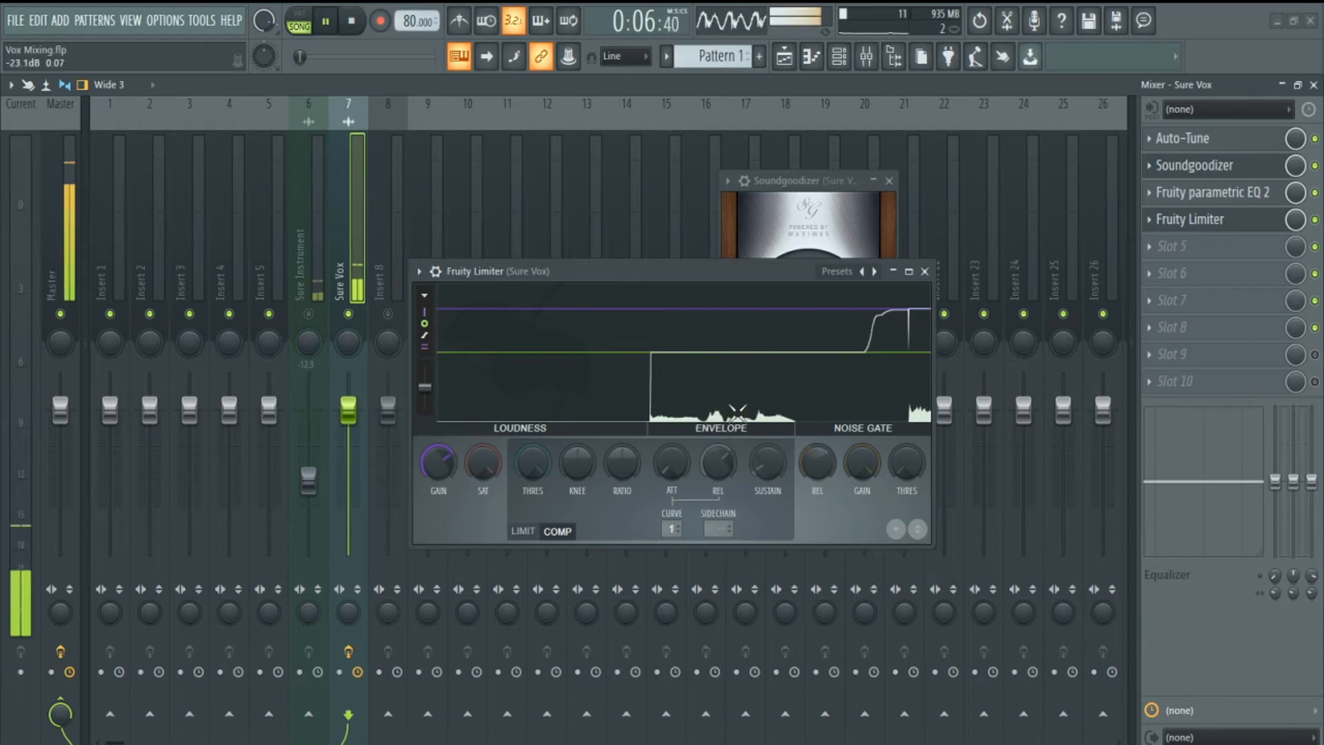
key("space")
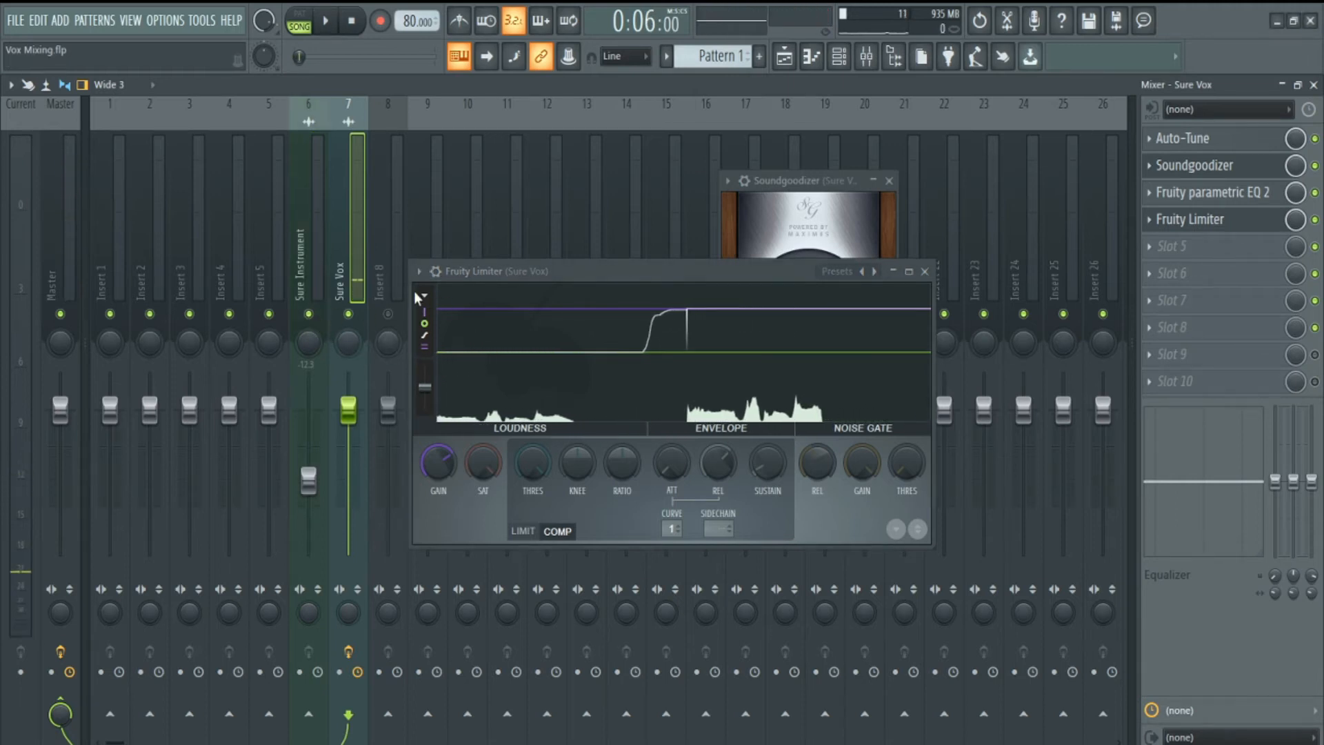
key("space")
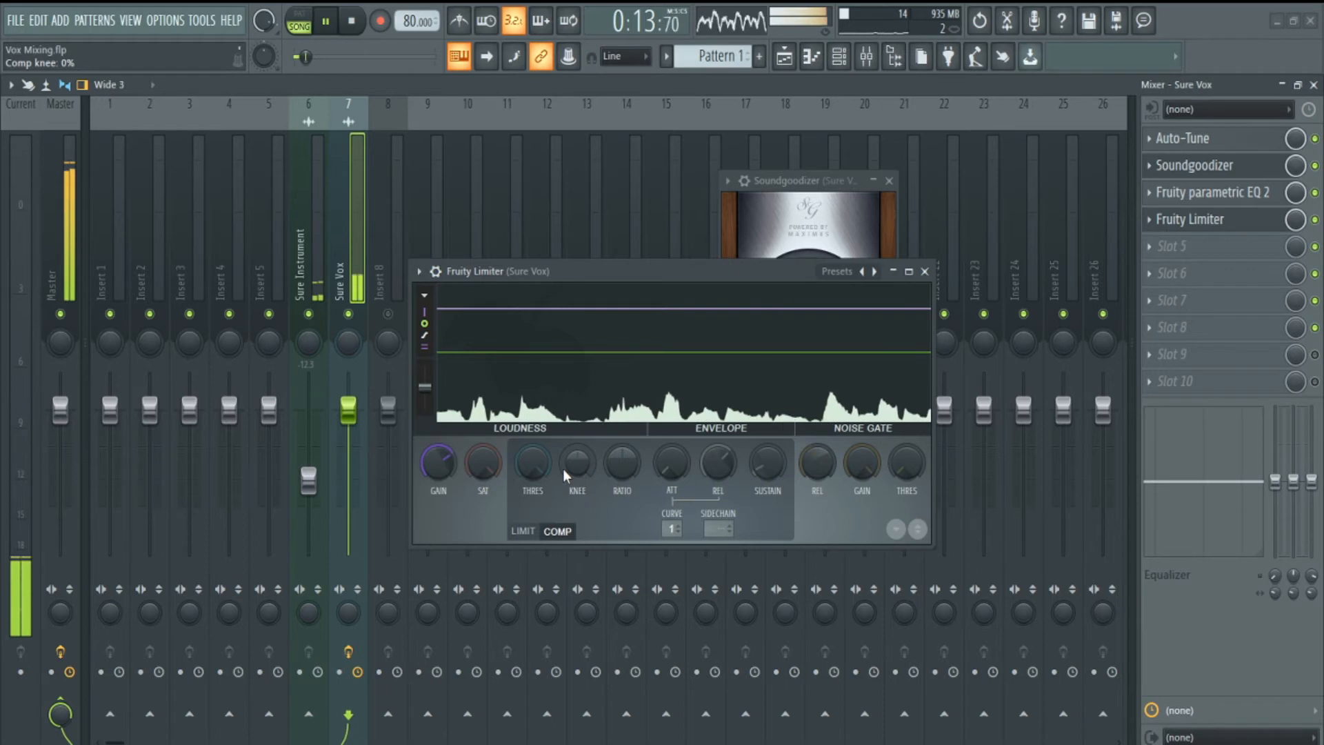
key("space")
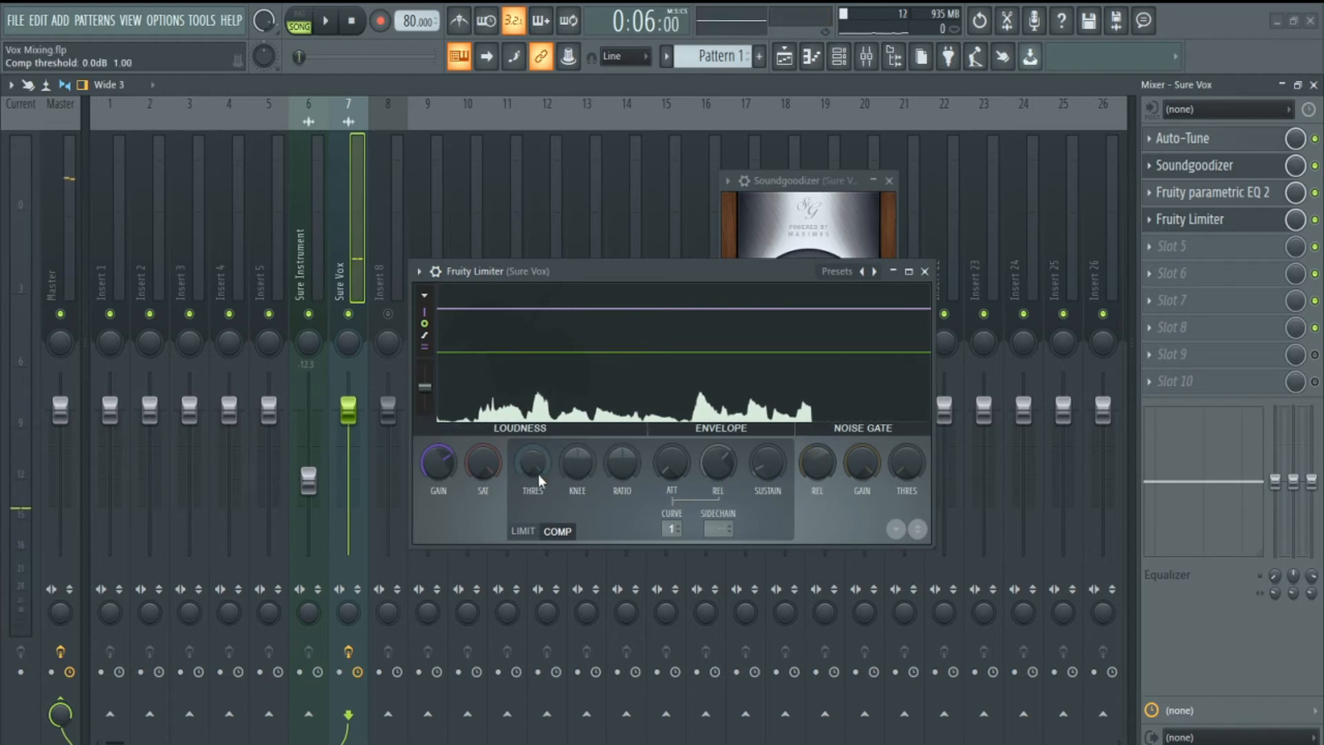
Step: Lower the Fruity Limiter's compressor threshold below the vocal peaks and increase its ratio slightly
left_click_drag(532, 462, 532, 532)
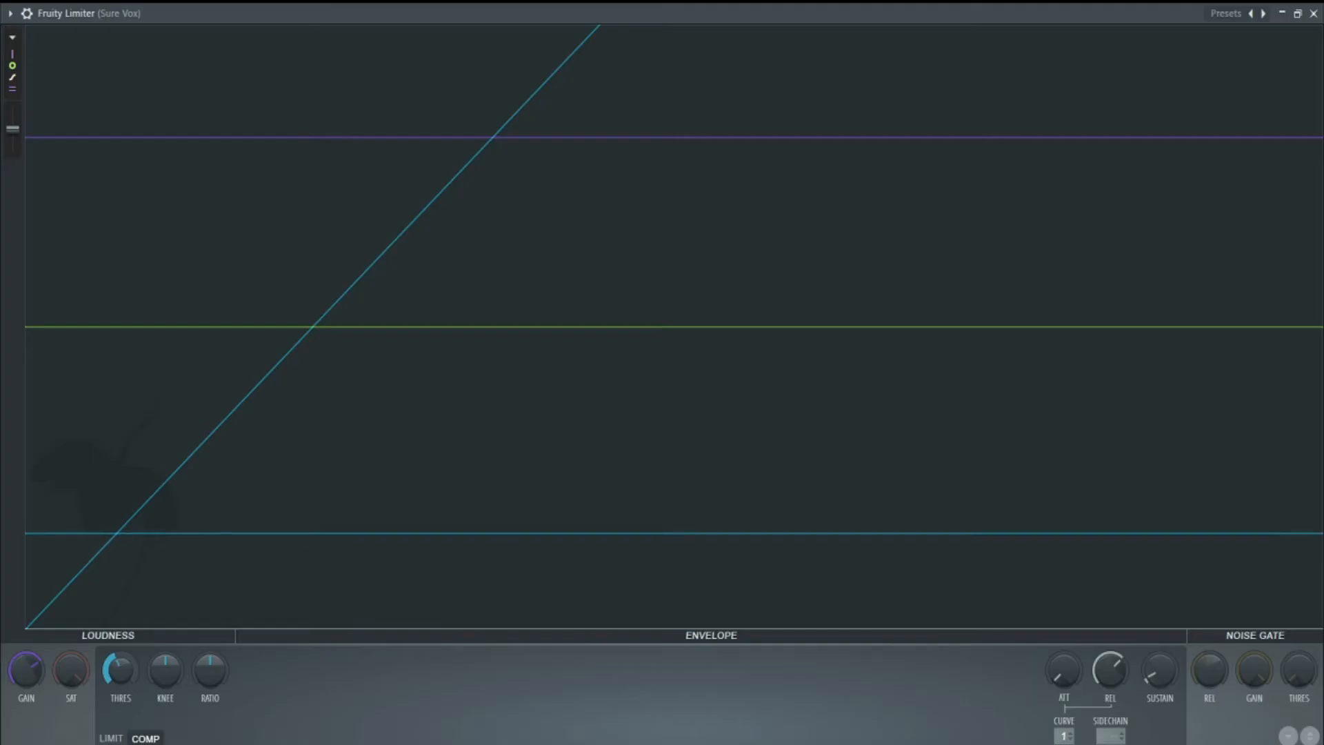
left_click_drag(532, 461, 533, 451)
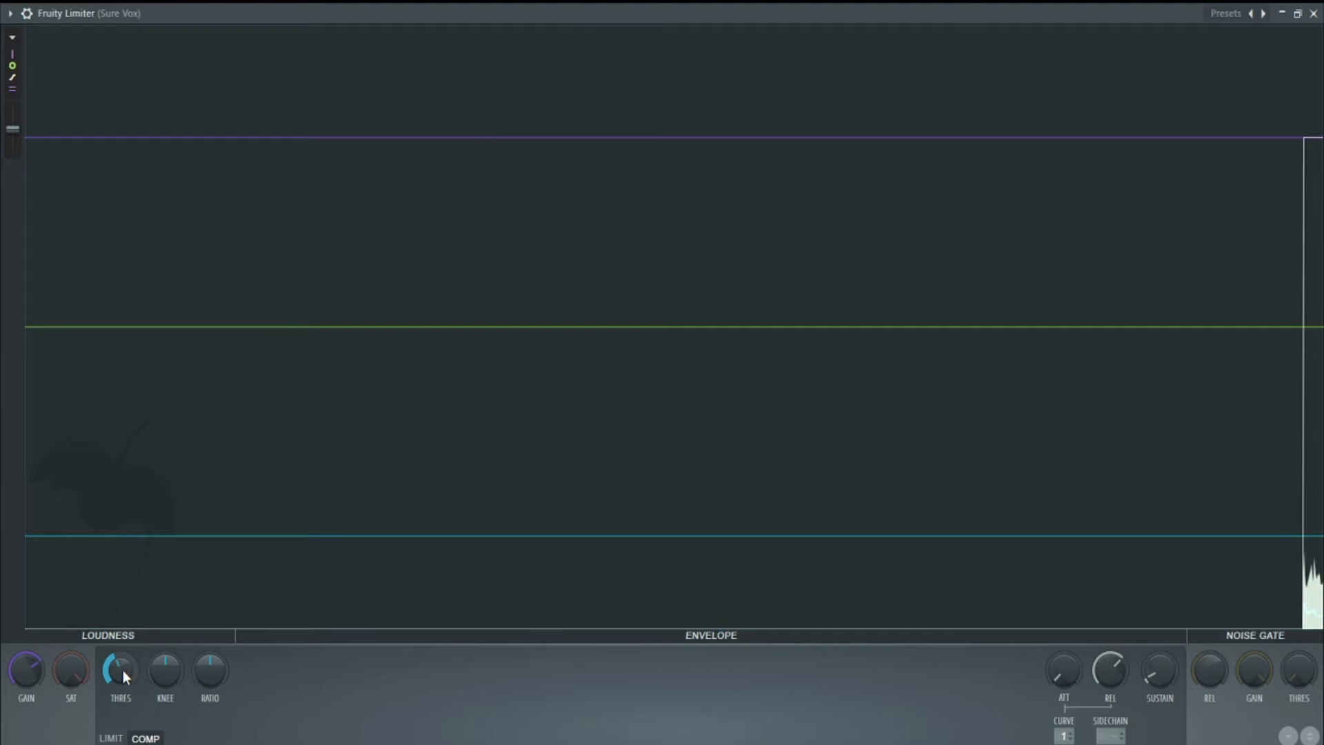
left_click_drag(123, 670, 122, 698)
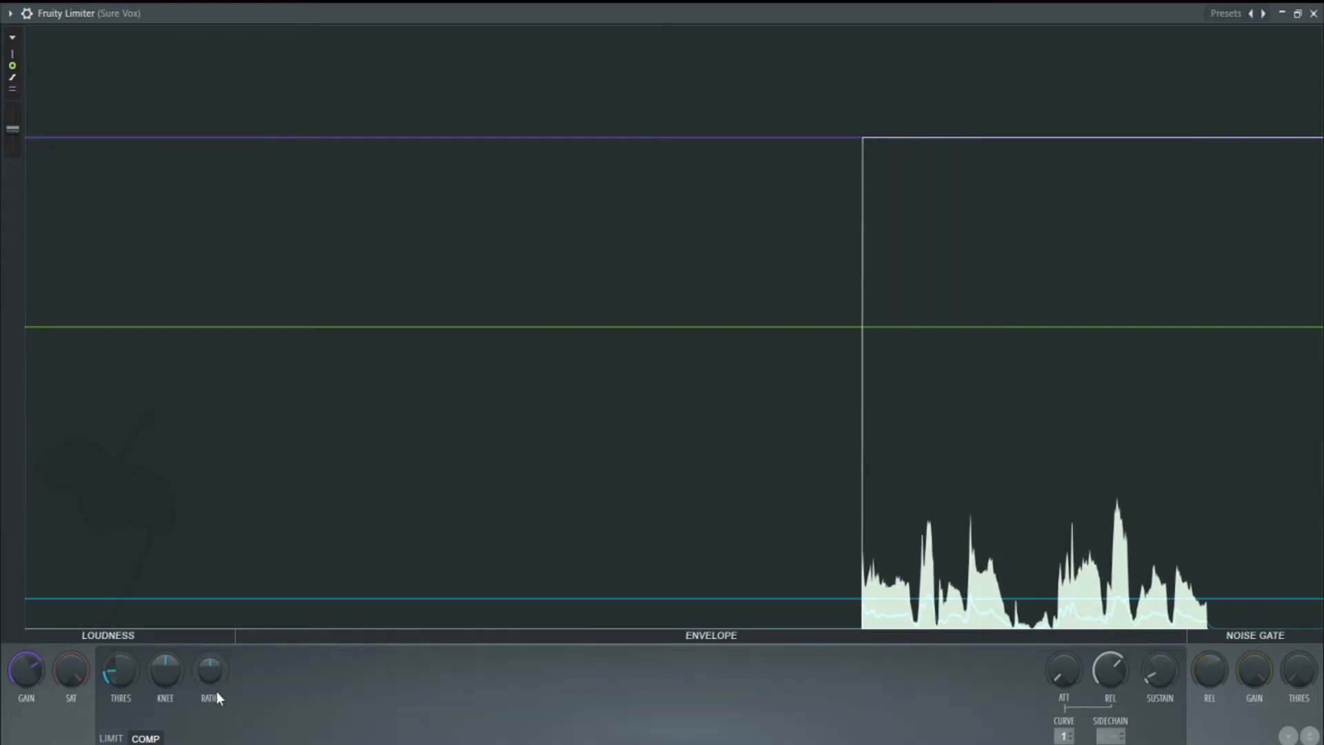
mouse_move(206, 674)
left_mouse_down()
mouse_move(207, 658)
mouse_move(207, 679)
left_mouse_up()
key("Return")
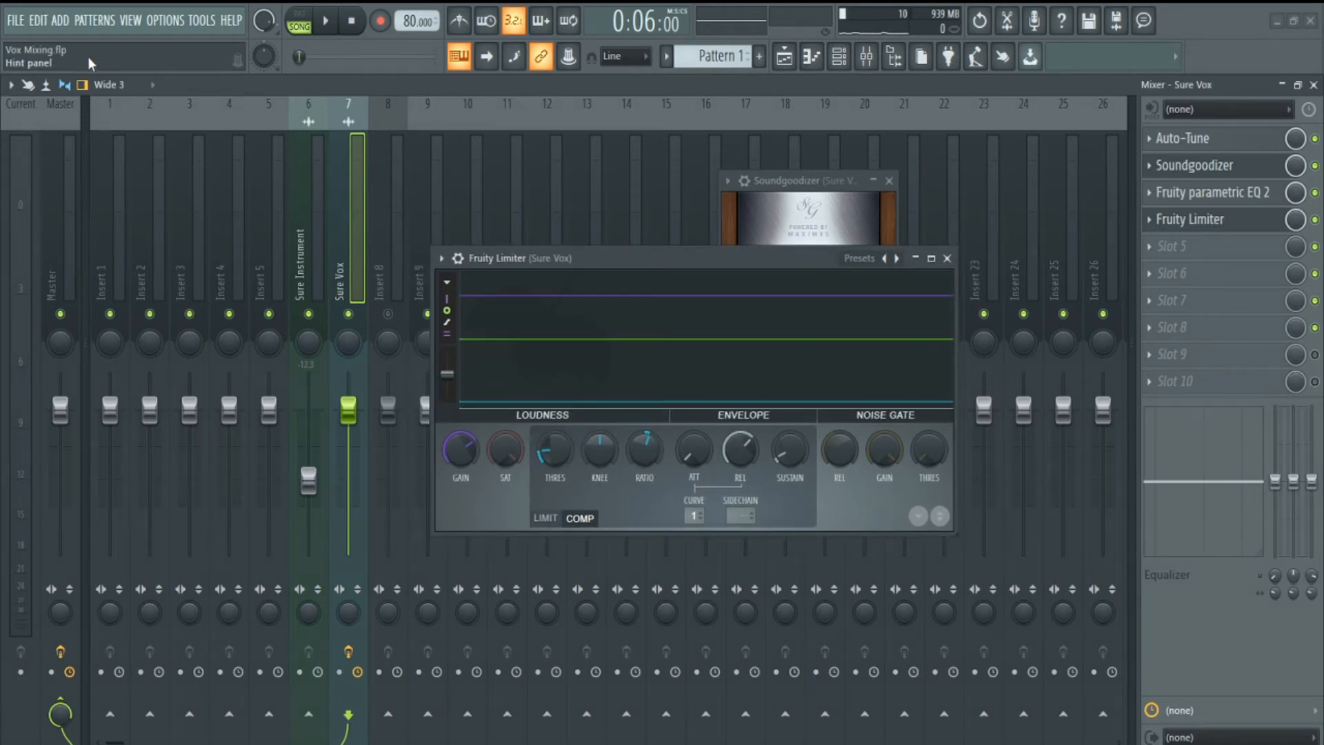
Step: Raise the Fruity Limiter's compressor ratio and shorten its release time to about 109 ms
left_click_drag(652, 457, 651, 445)
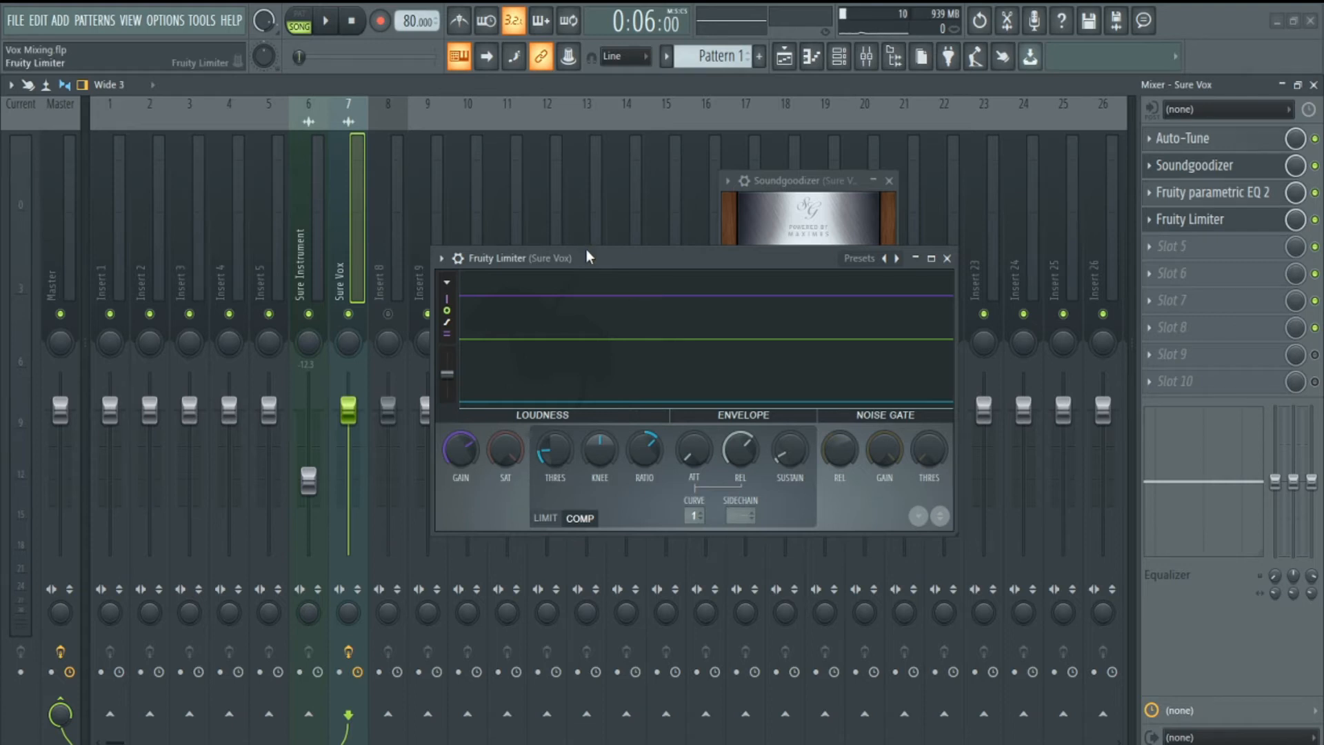
left_click_drag(585, 258, 524, 158)
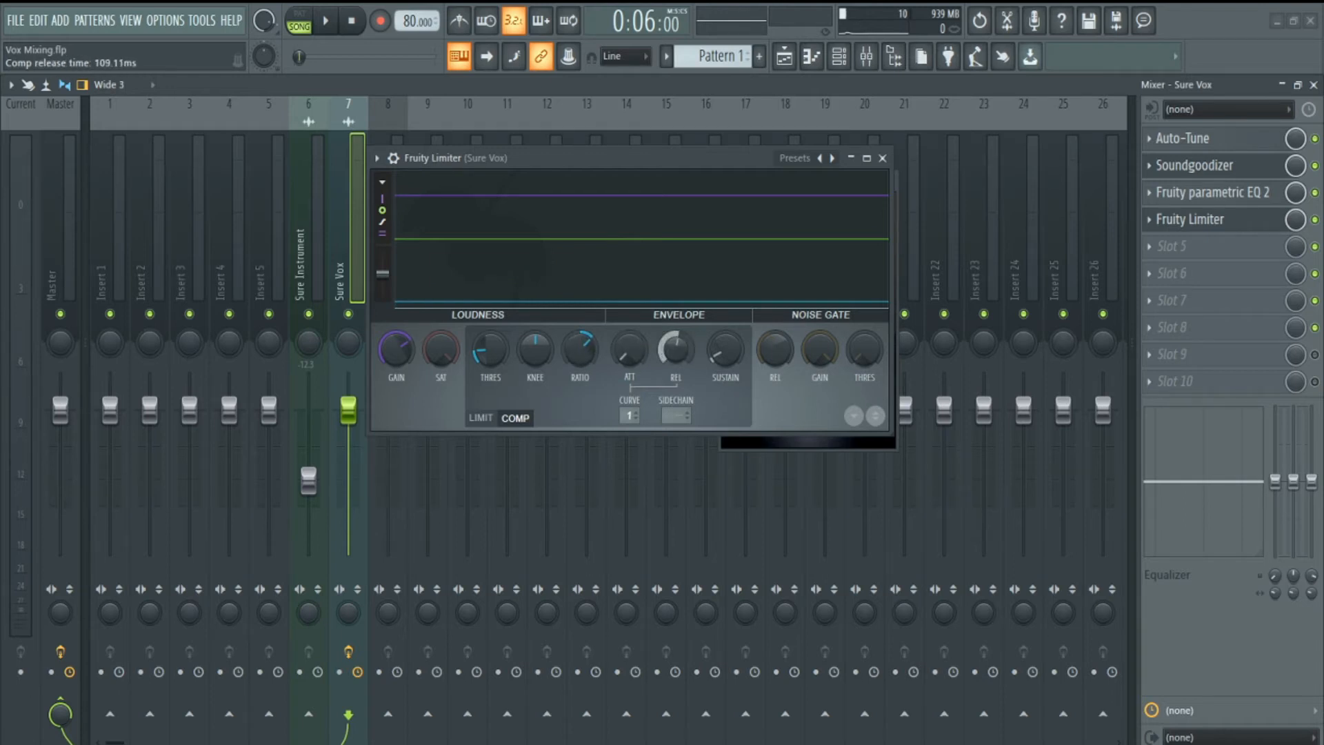
left_click_drag(676, 349, 676, 344)
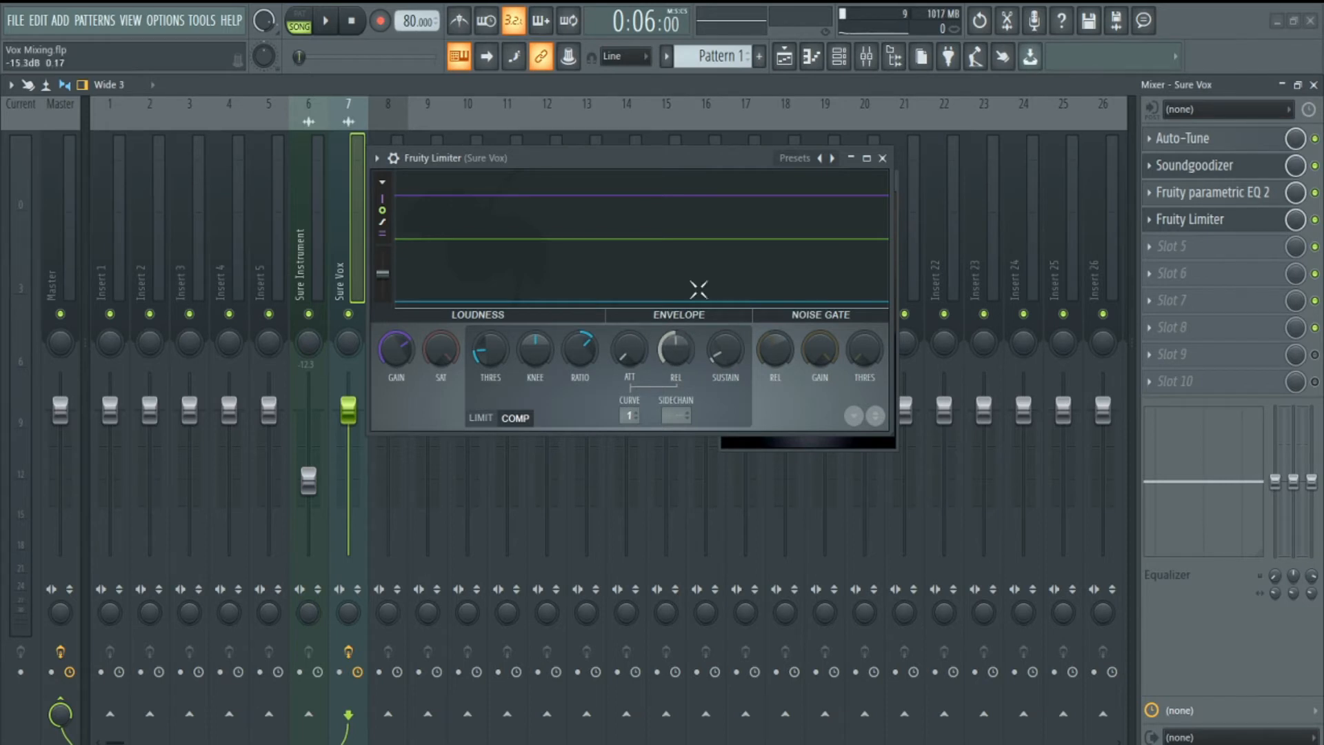
Step: Lower the Fruity Limiter's compressor threshold to about -29 dB while auditioning the song
left_click_drag(629, 250, 621, 257)
key("space")
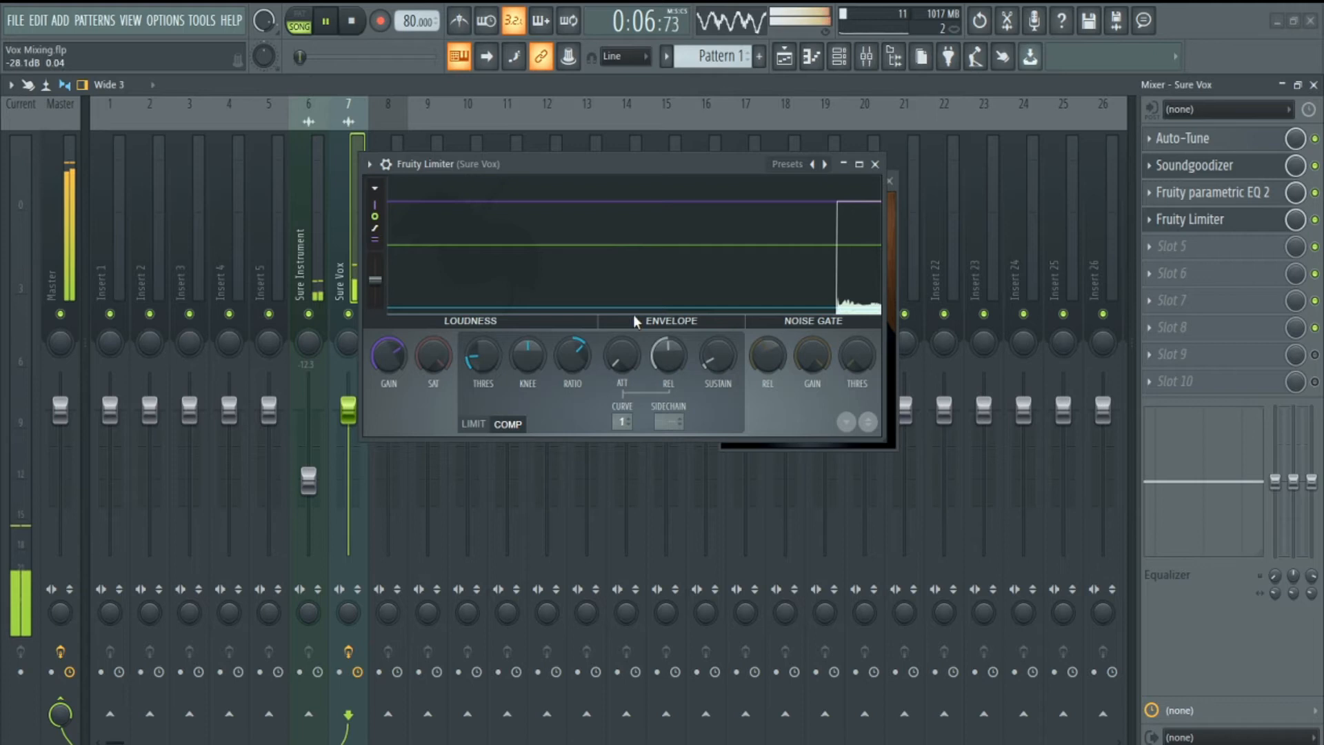
left_click_drag(482, 355, 482, 390)
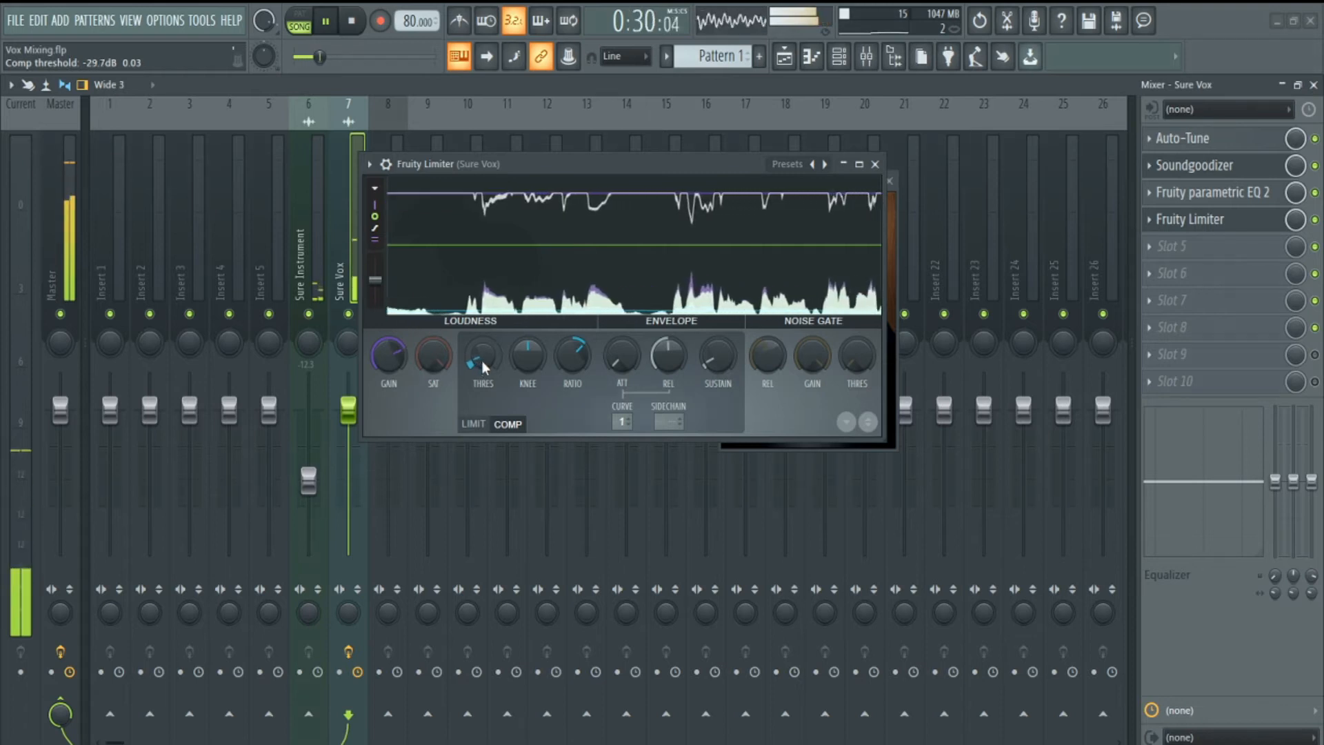
left_click_drag(480, 358, 480, 352)
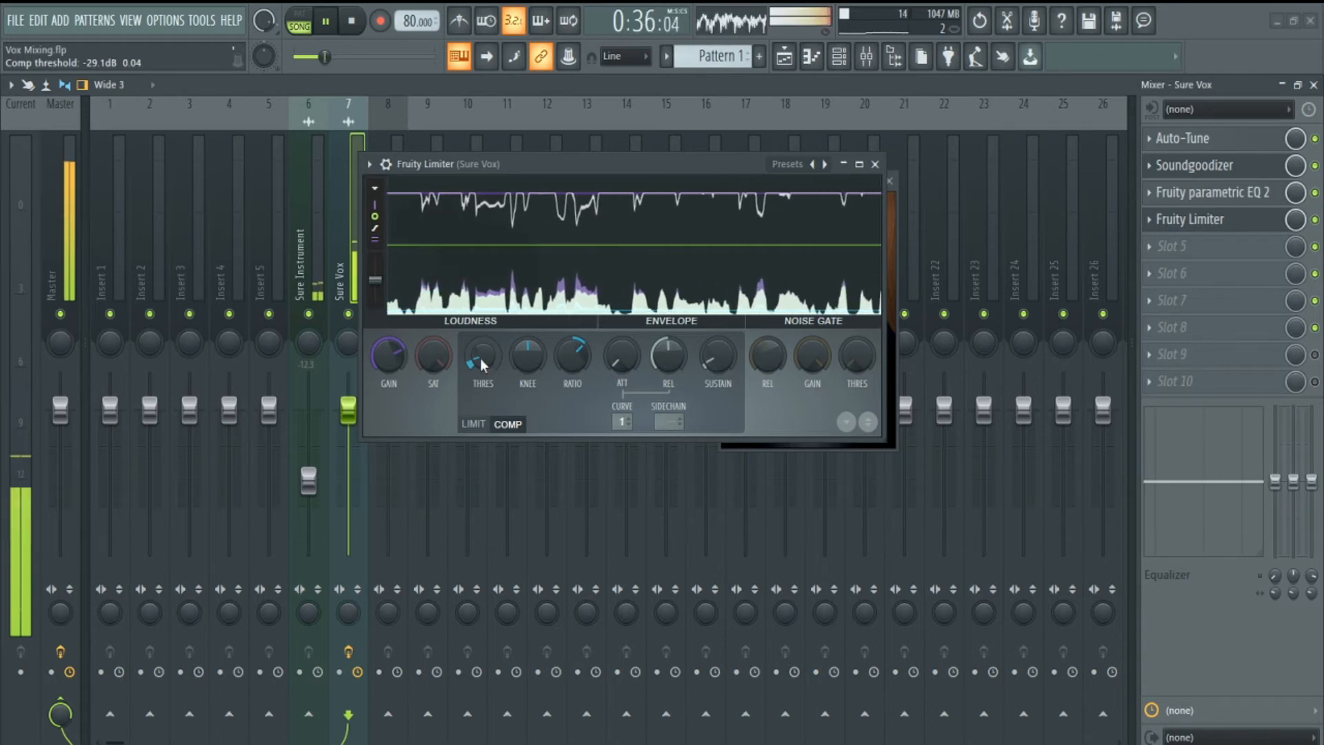
key("space")
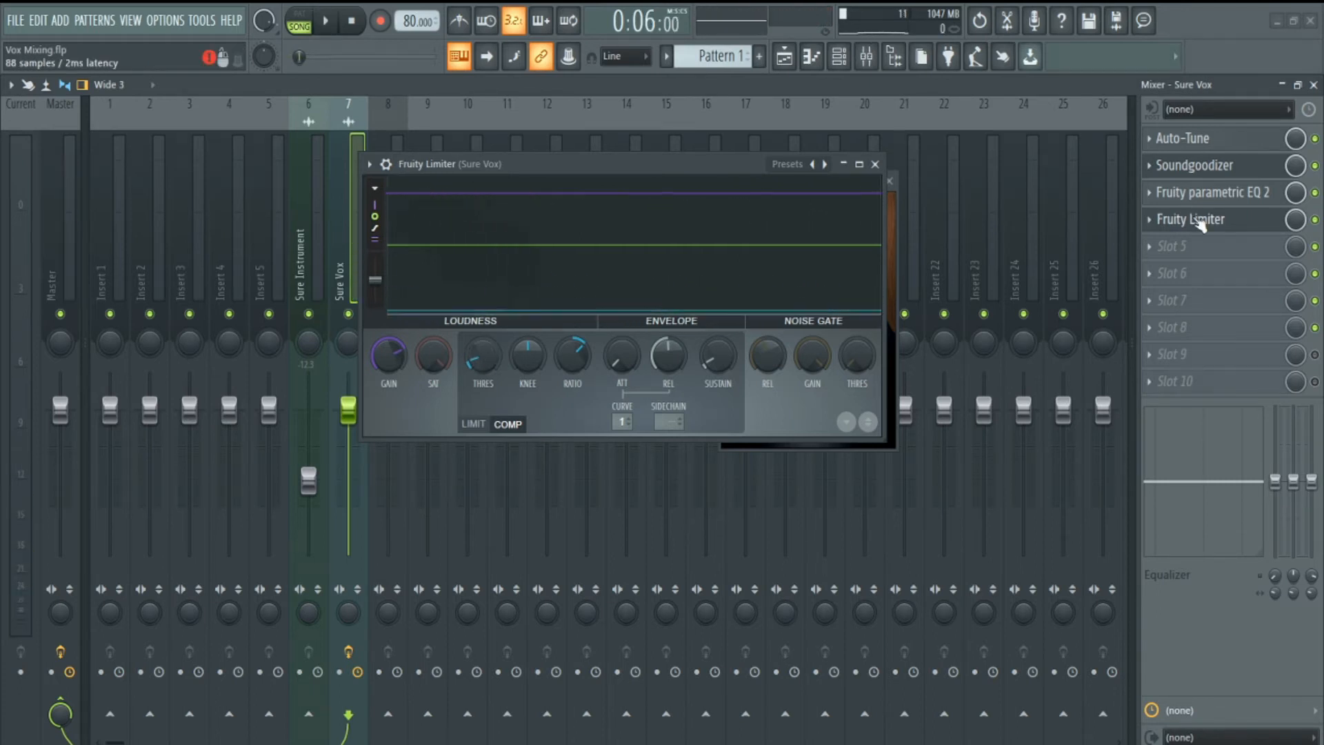
Step: Close the Fruity Limiter and Soundgoodizer windows and load Maximus into effect slot 5 of the Sure Vox track
left_click(1205, 219)
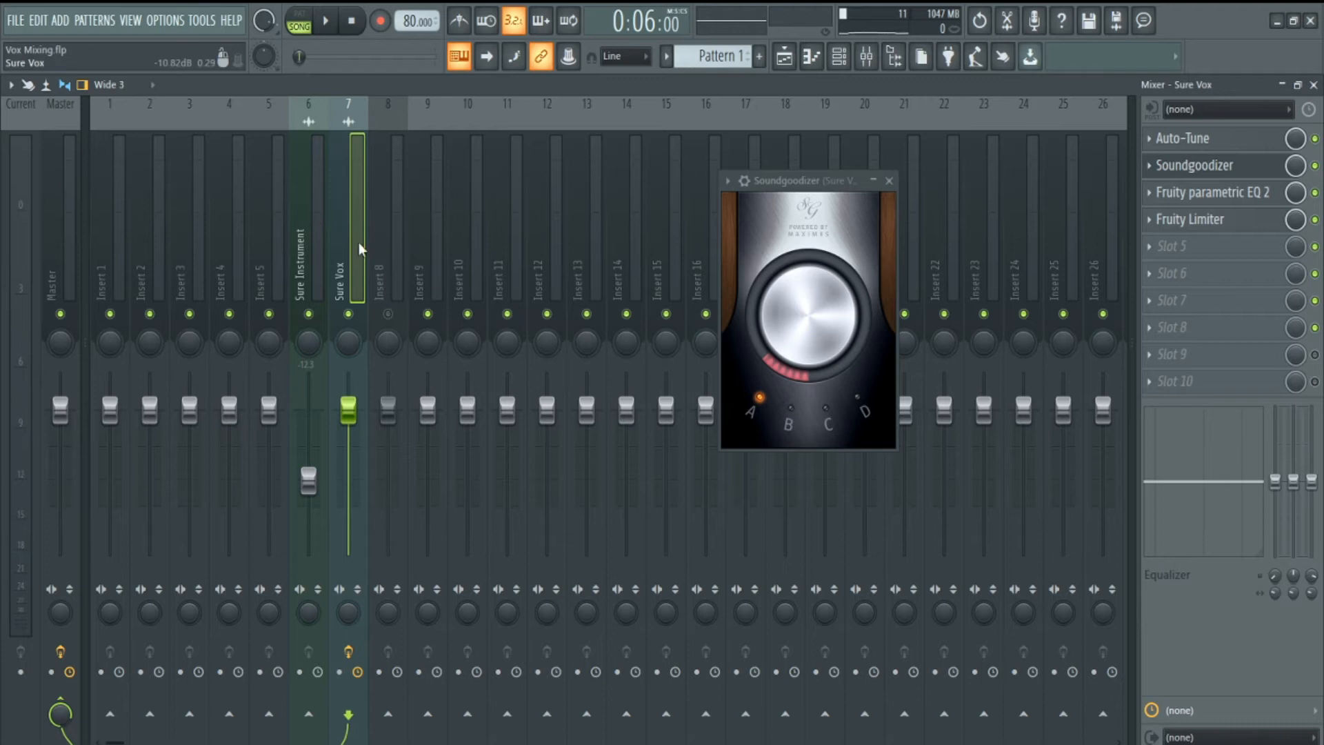
left_click(888, 180)
left_click(1172, 246)
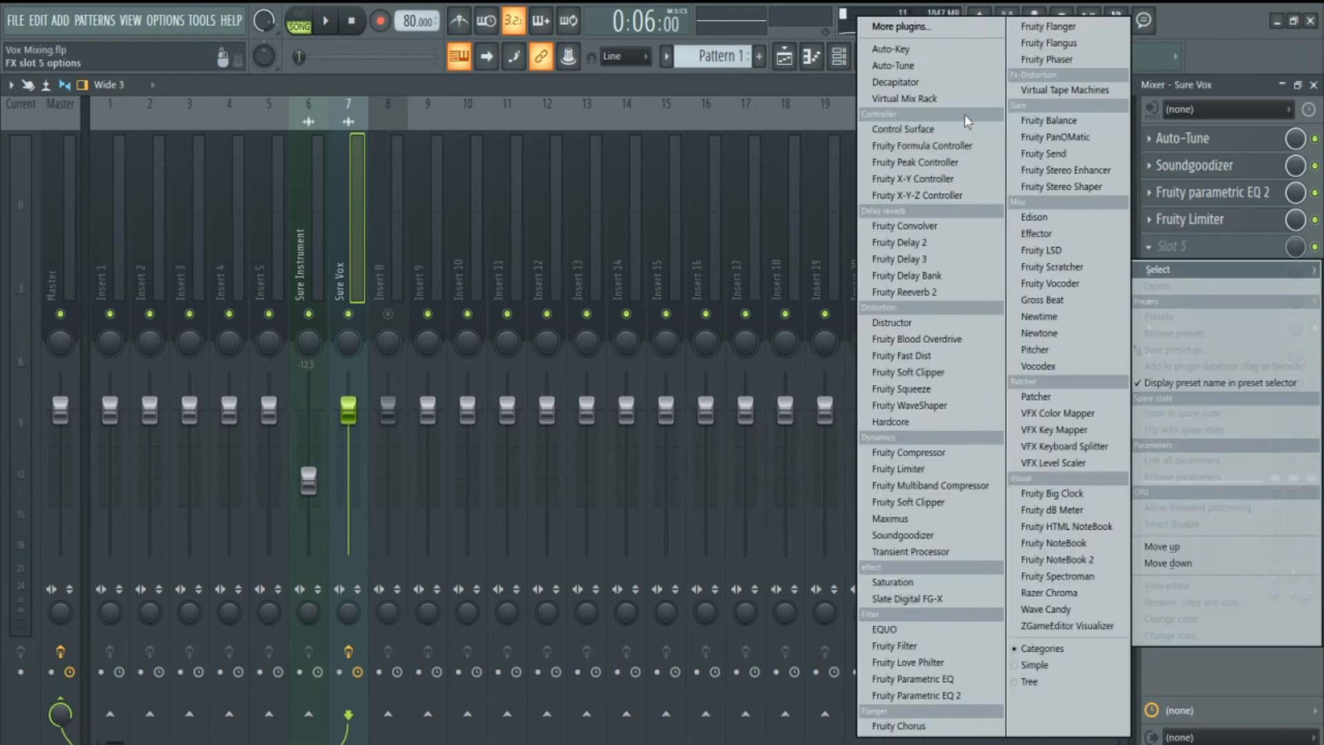
left_click(890, 518)
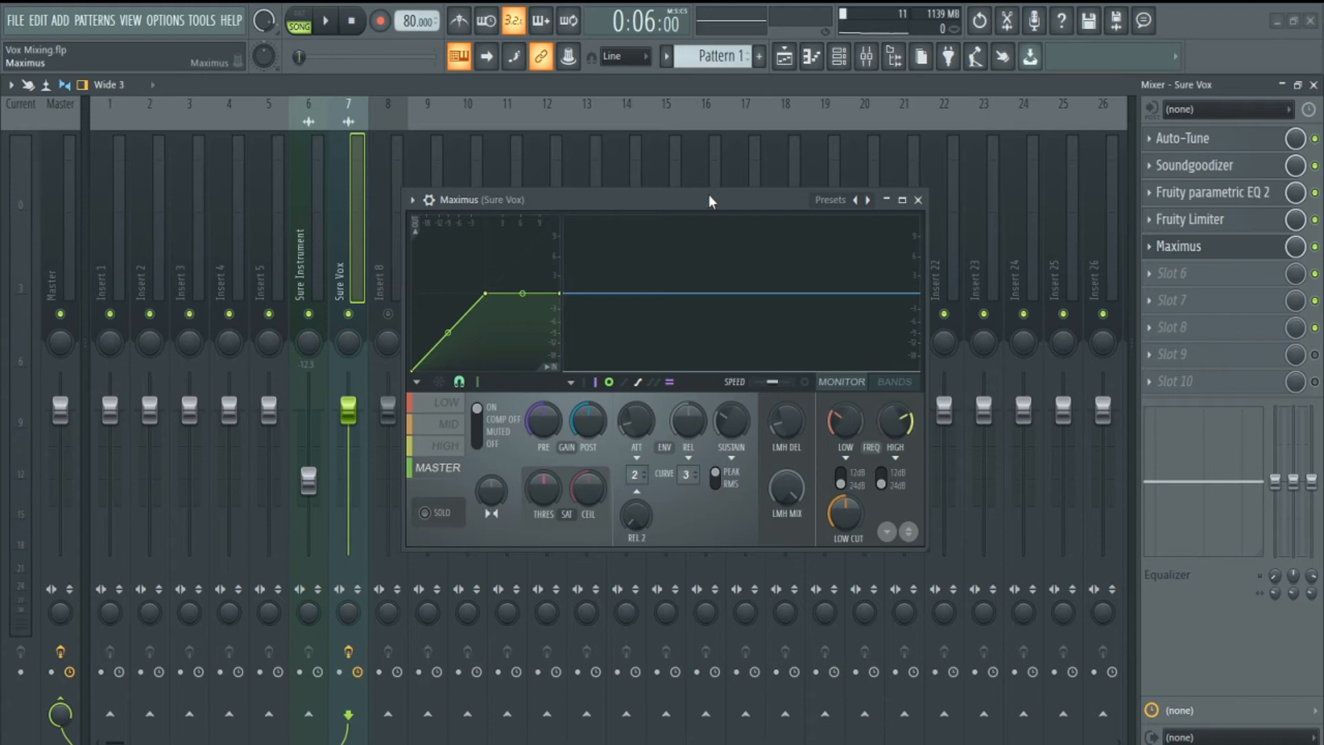
Step: Stop playback in the playlist, return to the mixer and open Maximus enlarged on its HIGH band
left_click(1210, 254)
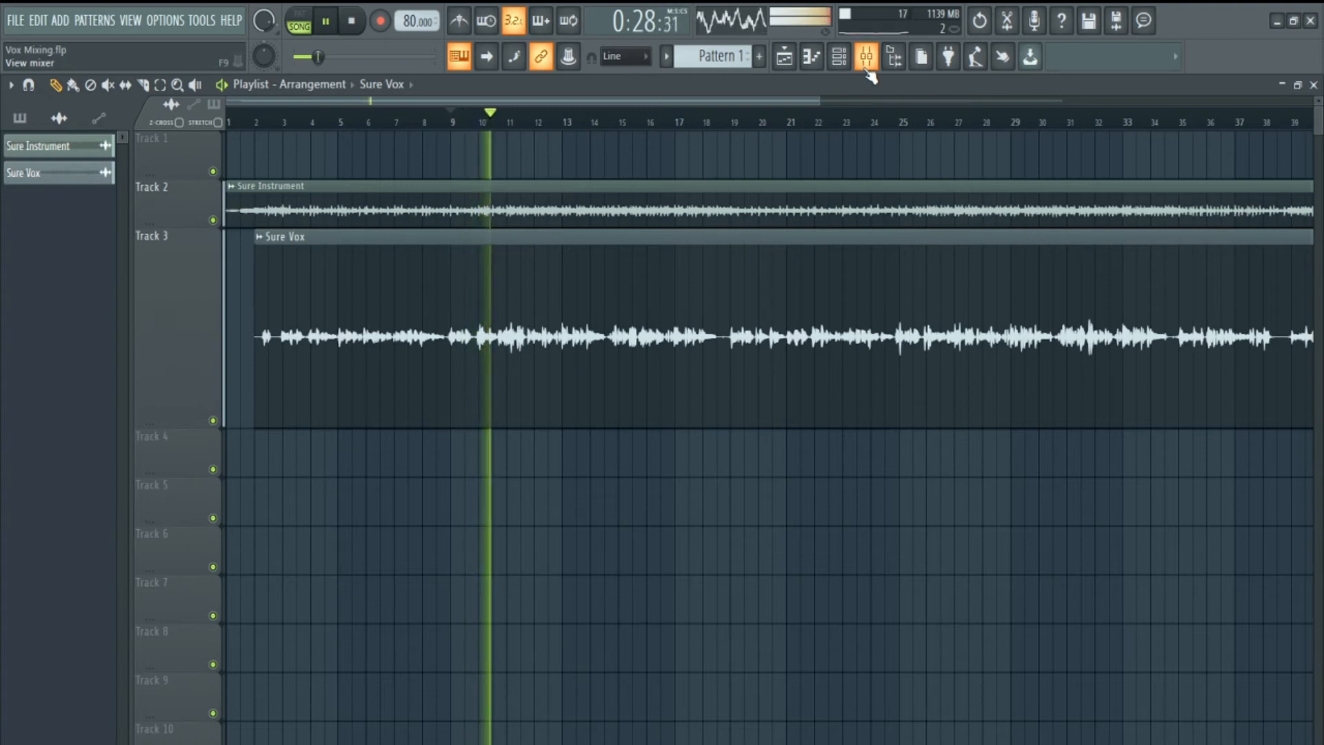
key("space")
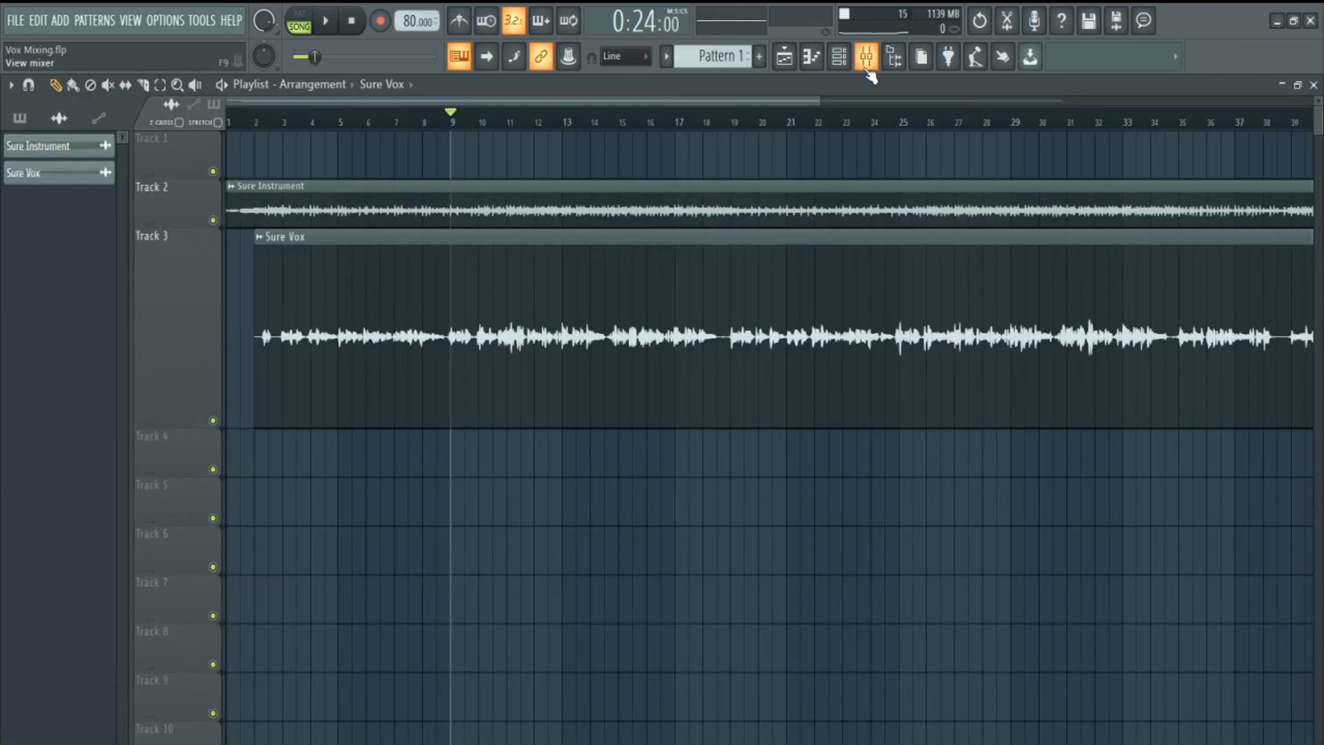
left_click(866, 57)
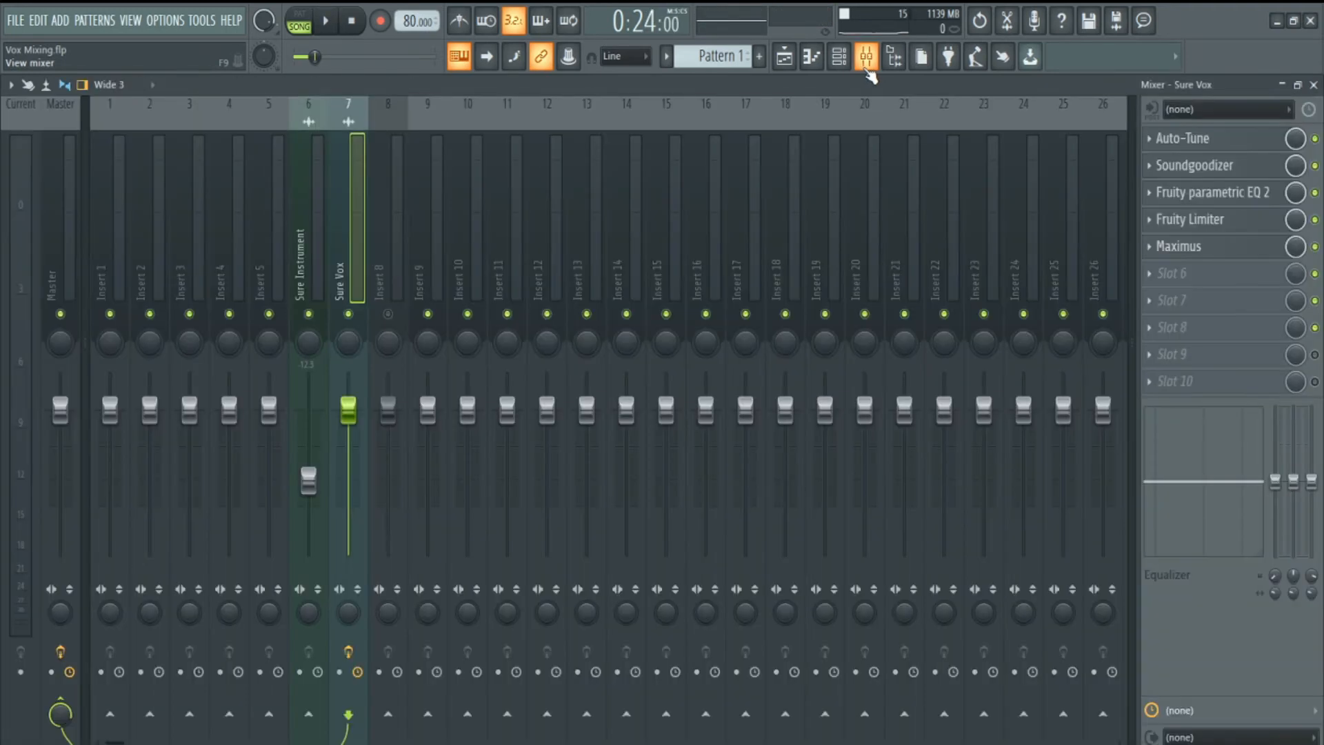
left_click(1175, 247)
left_click_drag(590, 205, 692, 188)
left_click(549, 411)
left_click(546, 433)
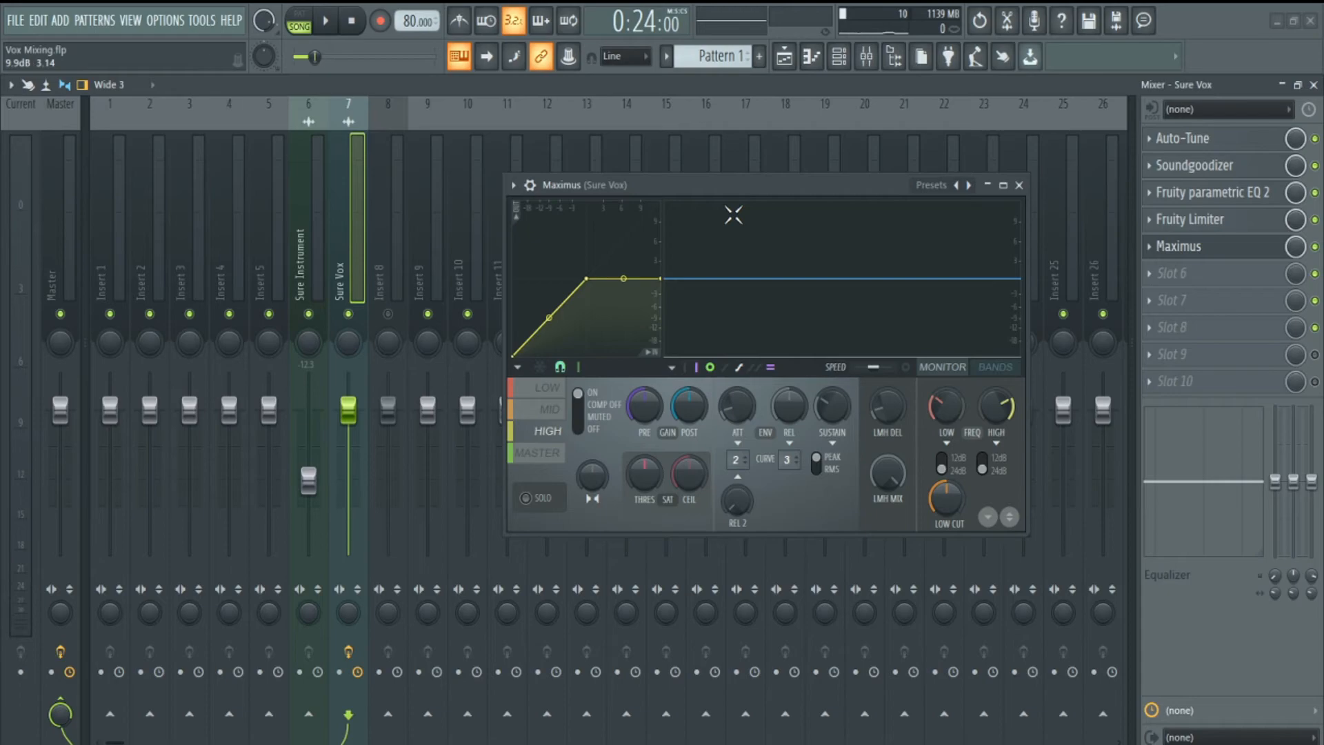
key("Return")
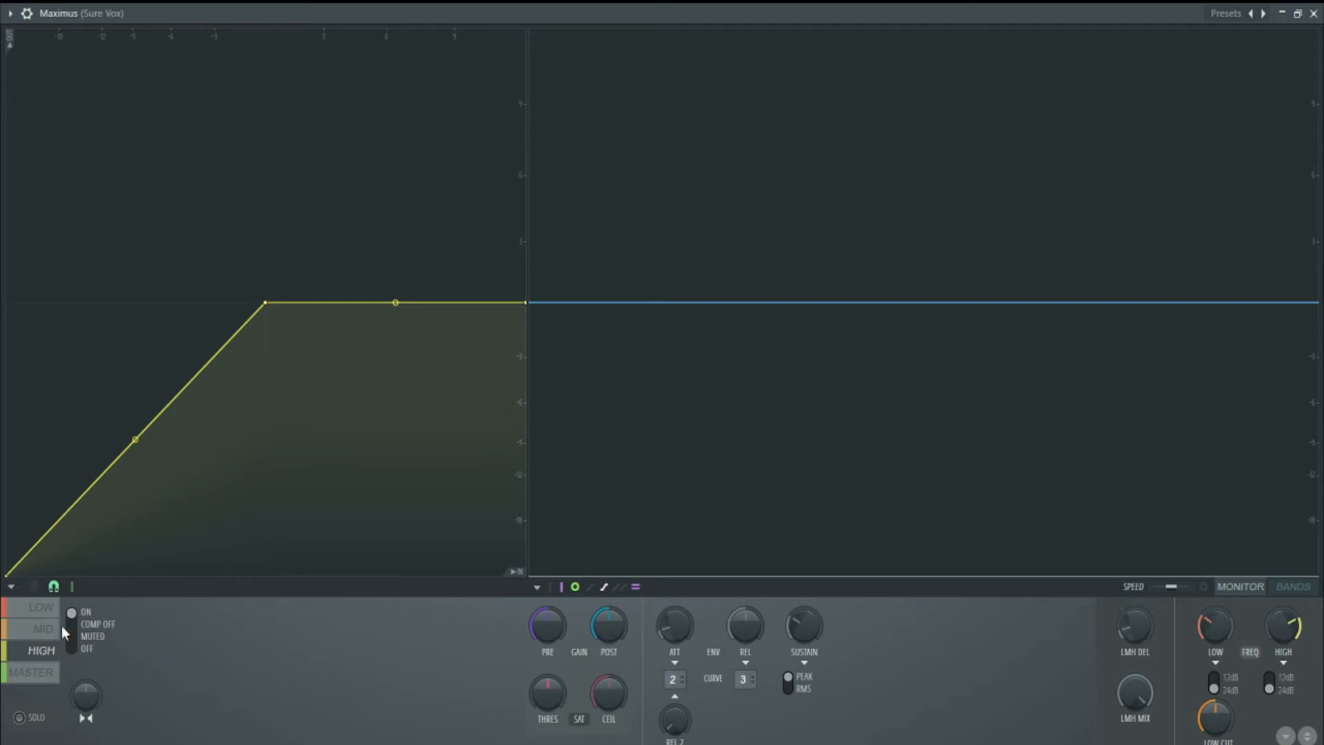
Step: Audition the soloed HIGH band in the Maximus bands view and raise its frequency to about 6.7 kHz, fine-tuning it by ear
key("space")
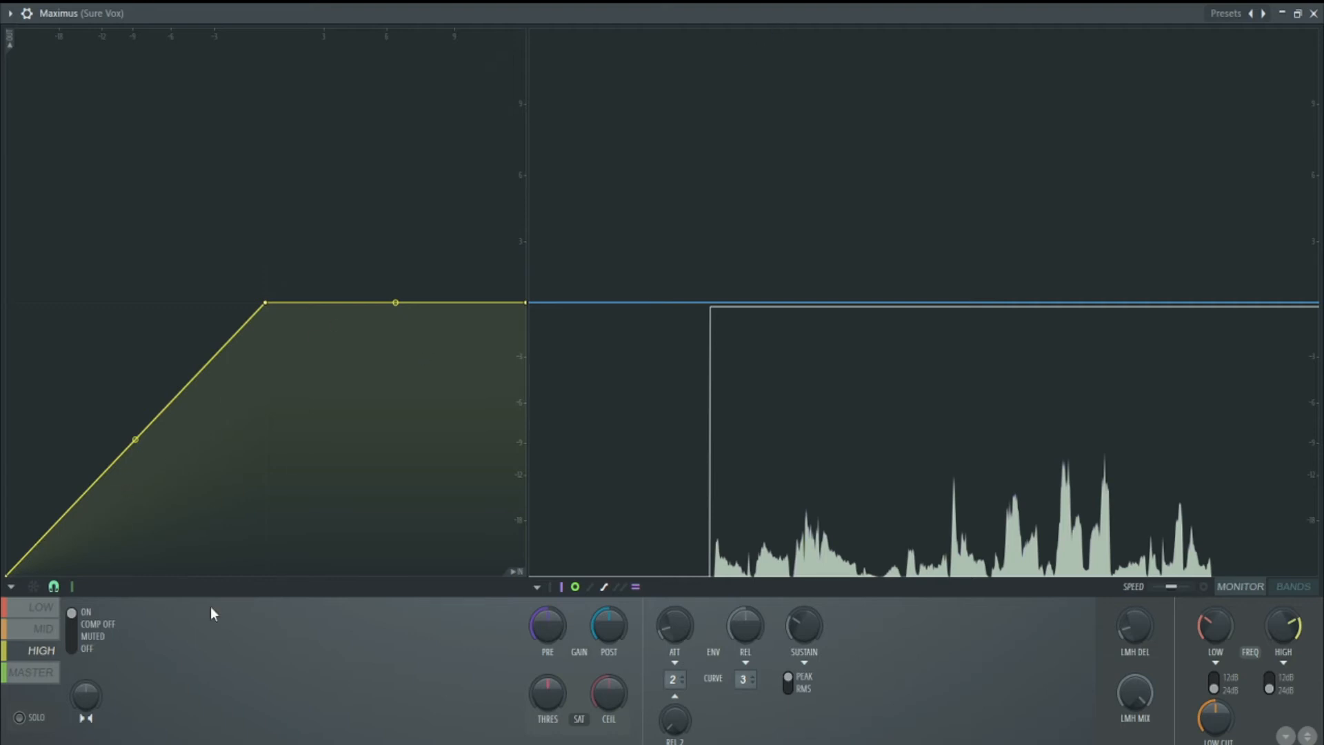
left_click(1293, 586)
left_click_drag(1283, 627, 1283, 606)
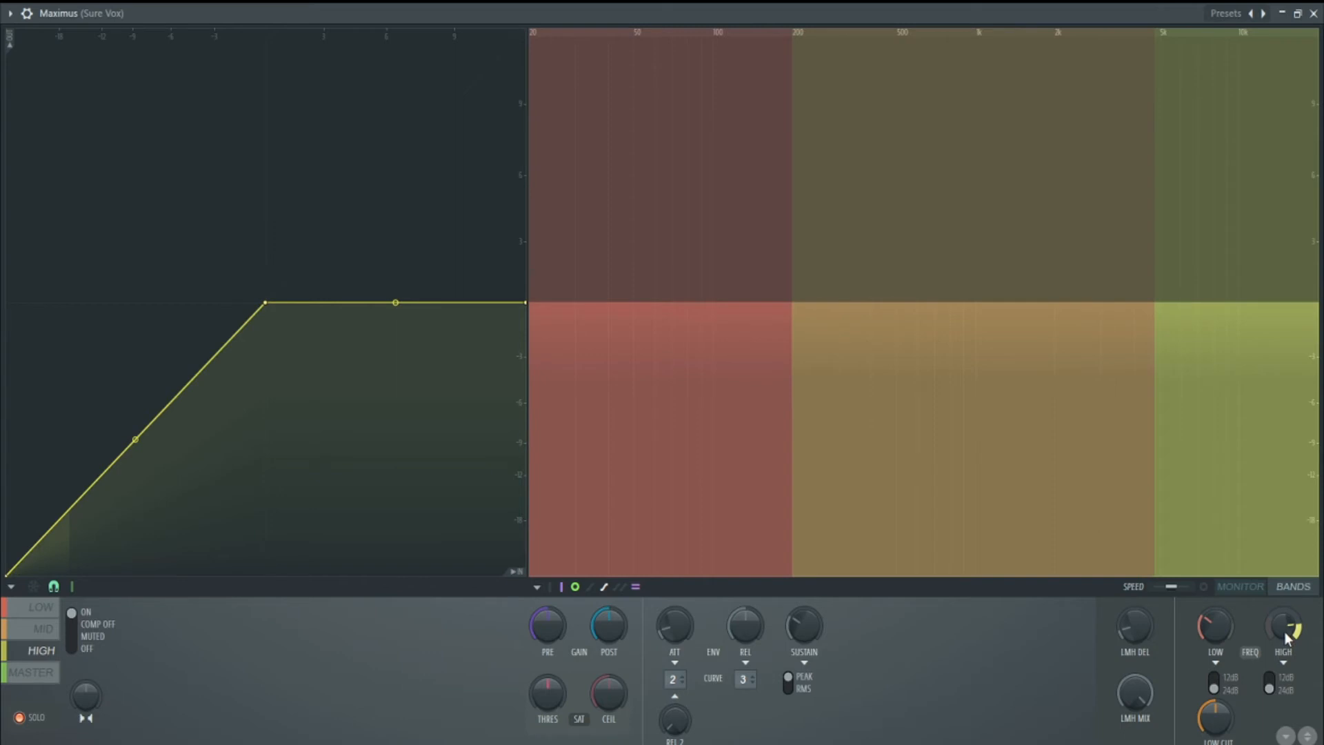
left_click_drag(1279, 627, 1279, 612)
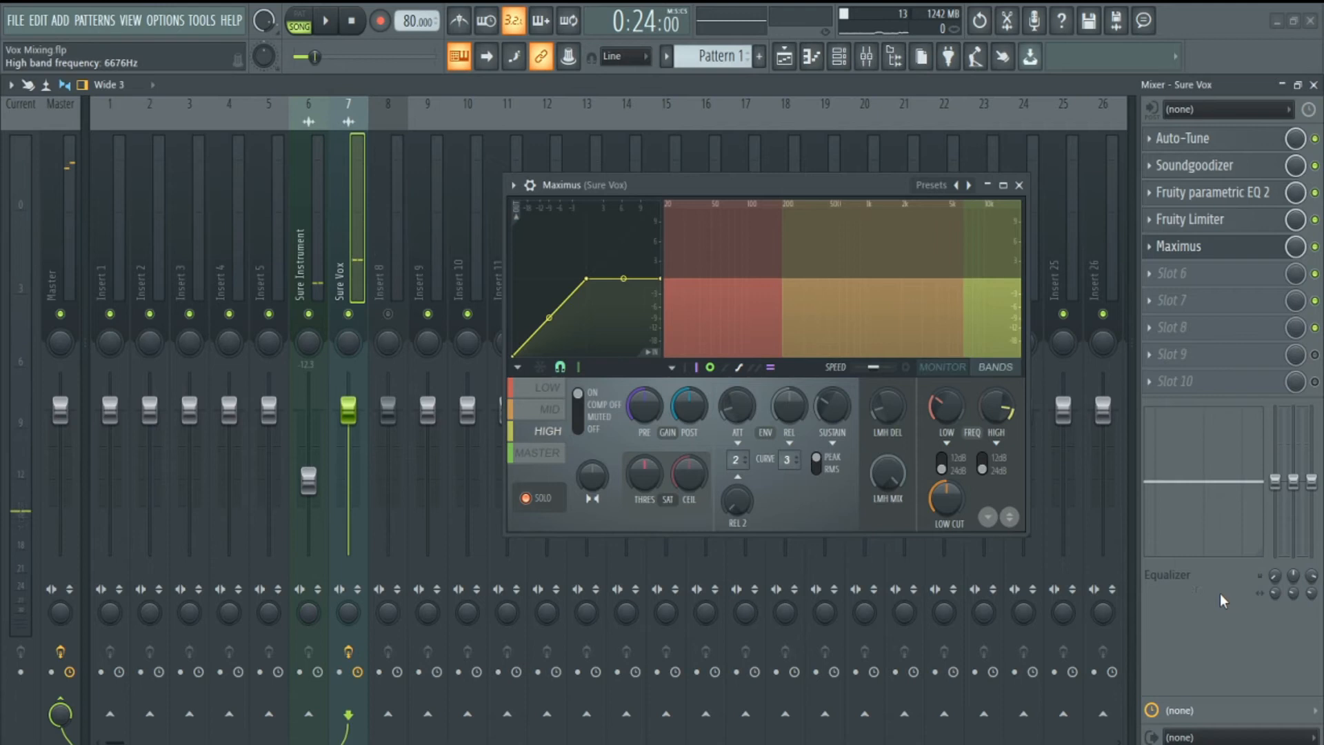
left_click_drag(1008, 412, 1006, 419)
key("space")
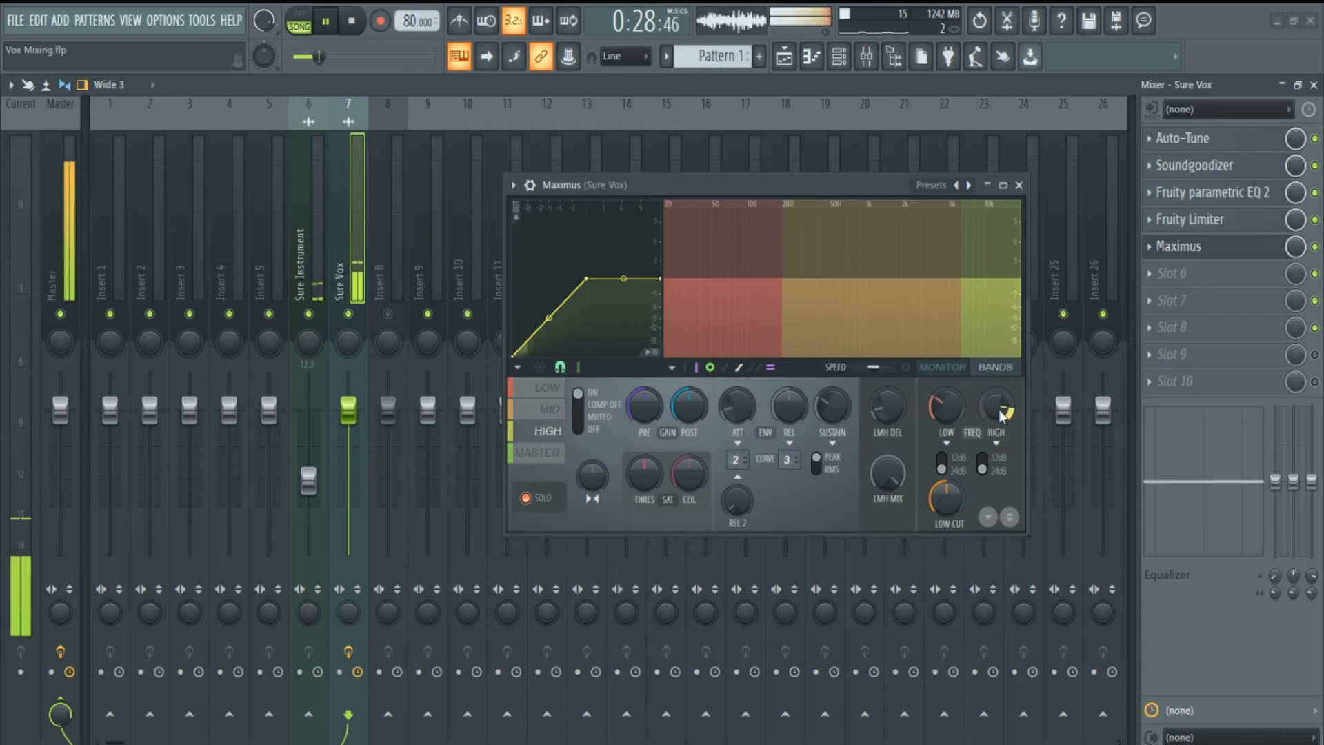
key("space")
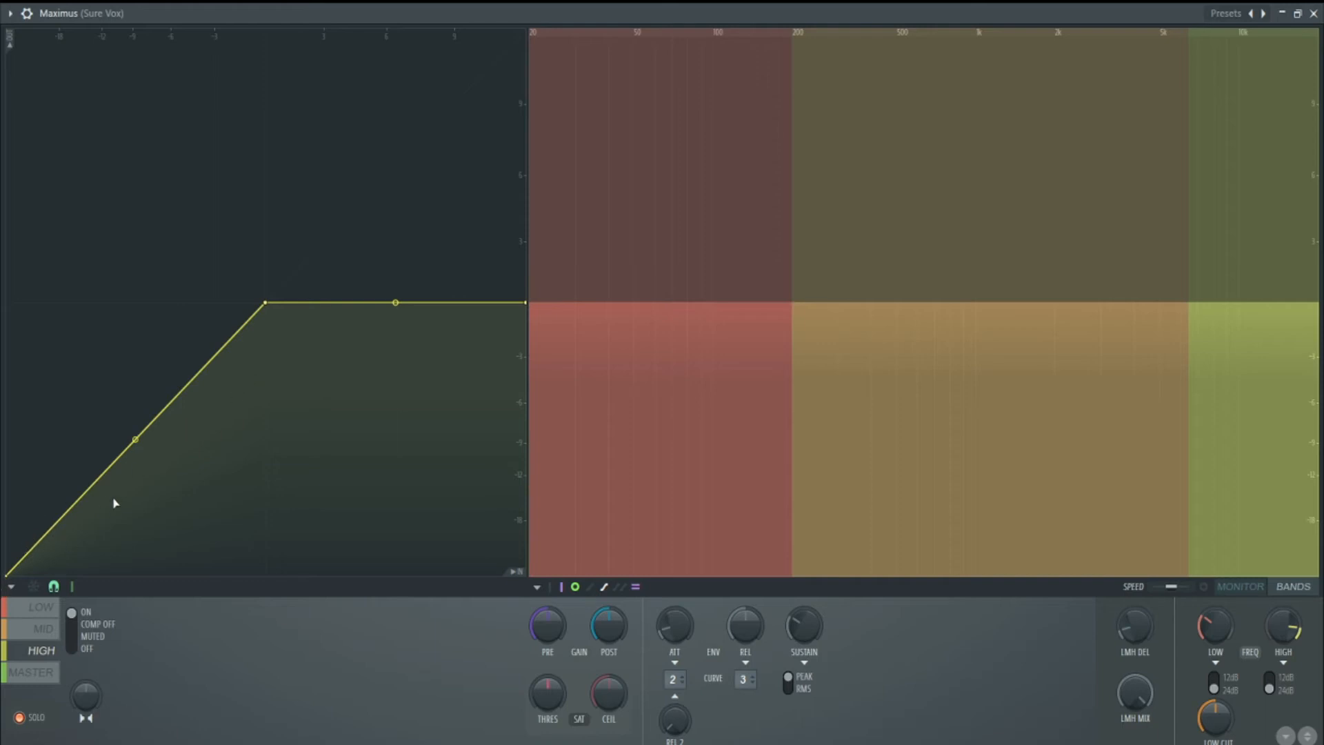
Step: Unsolo the HIGH band, add a node near the low end of its compression curve and set the middle node slightly below 0 dB
left_click(19, 717)
right_click(32, 548)
left_click_drag(269, 304, 267, 496)
left_click(1249, 587)
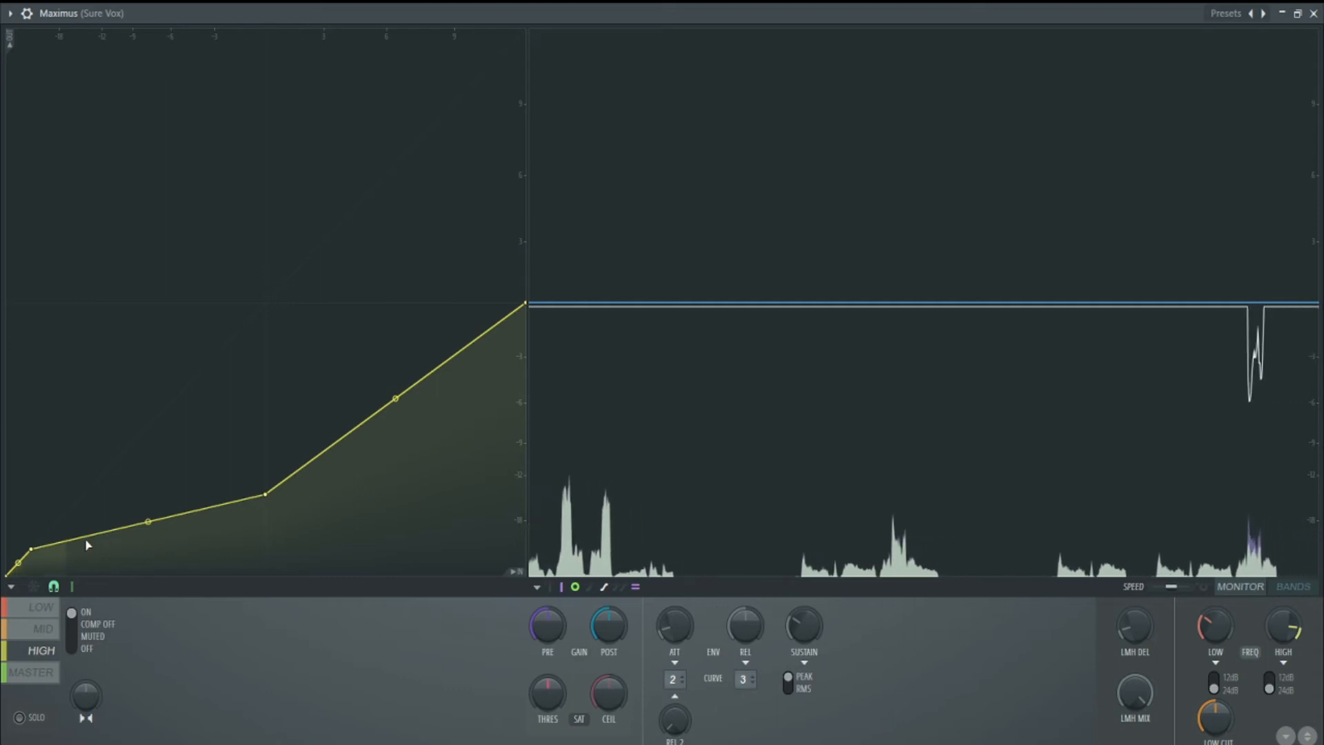
left_click_drag(264, 495, 265, 330)
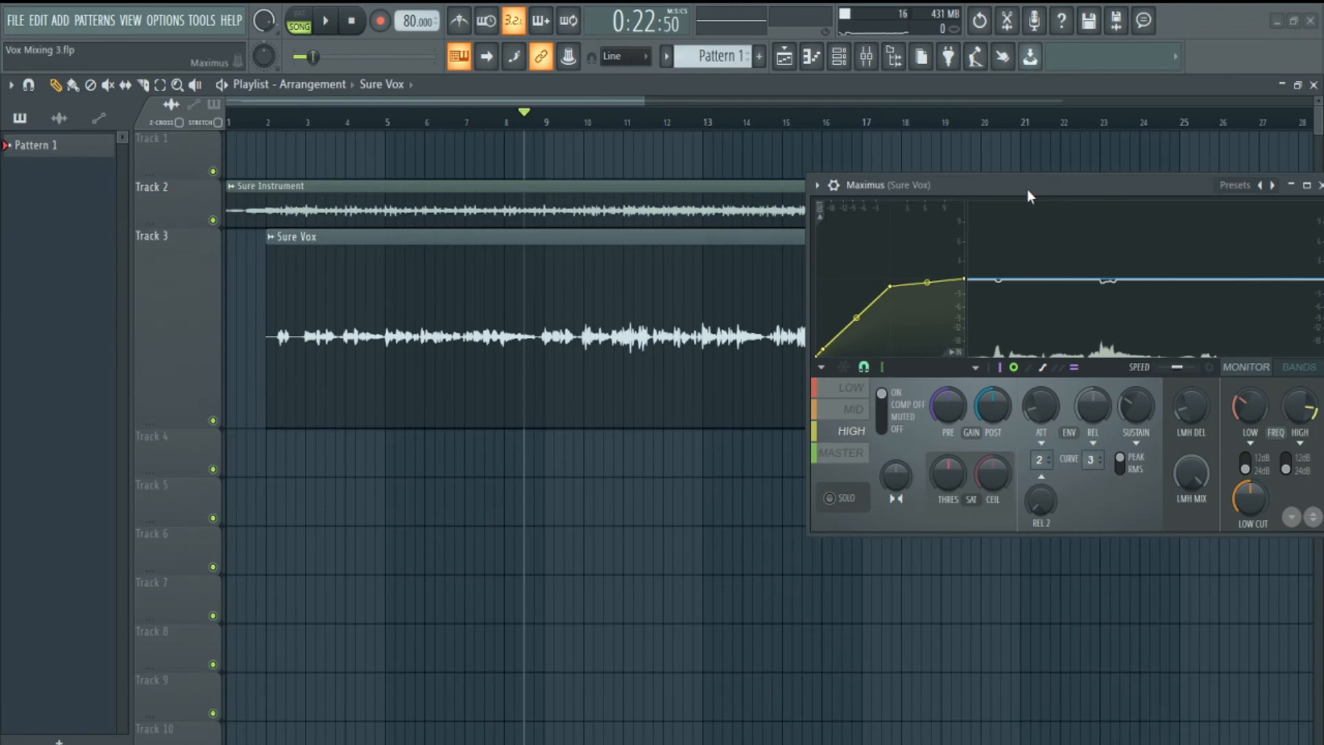
Step: Enlarge Maximus again and settle the HIGH curve's middle node at about -3 dB after trying deeper compression
left_click_drag(1027, 189, 603, 157)
double_click(603, 157)
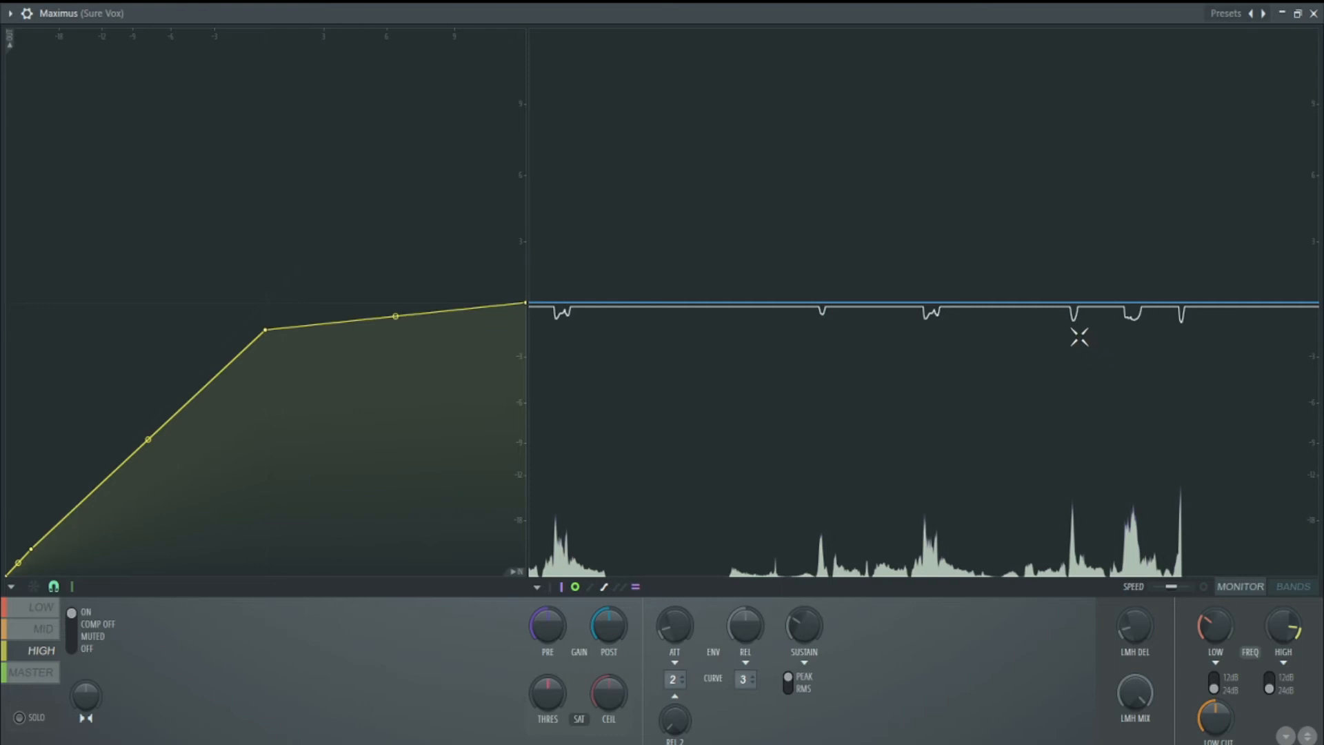
left_click_drag(268, 333, 269, 353)
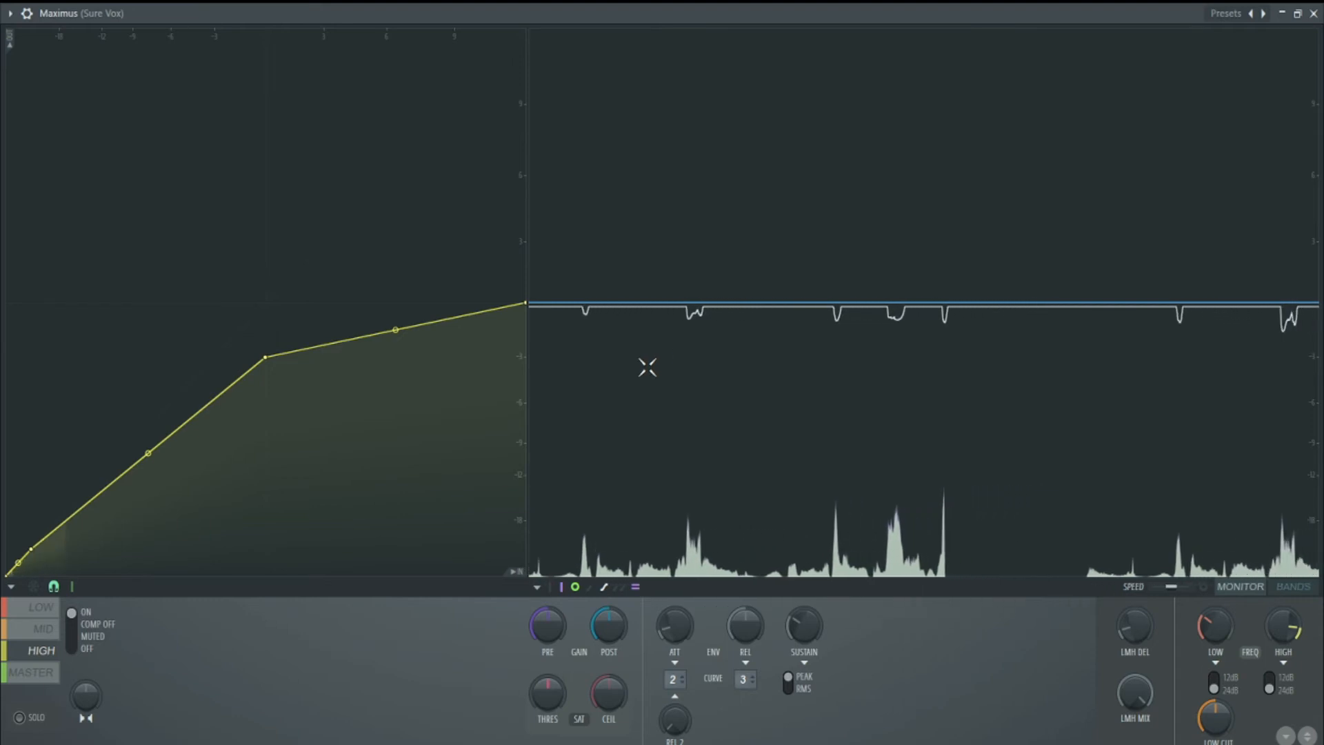
left_click_drag(268, 360, 269, 473)
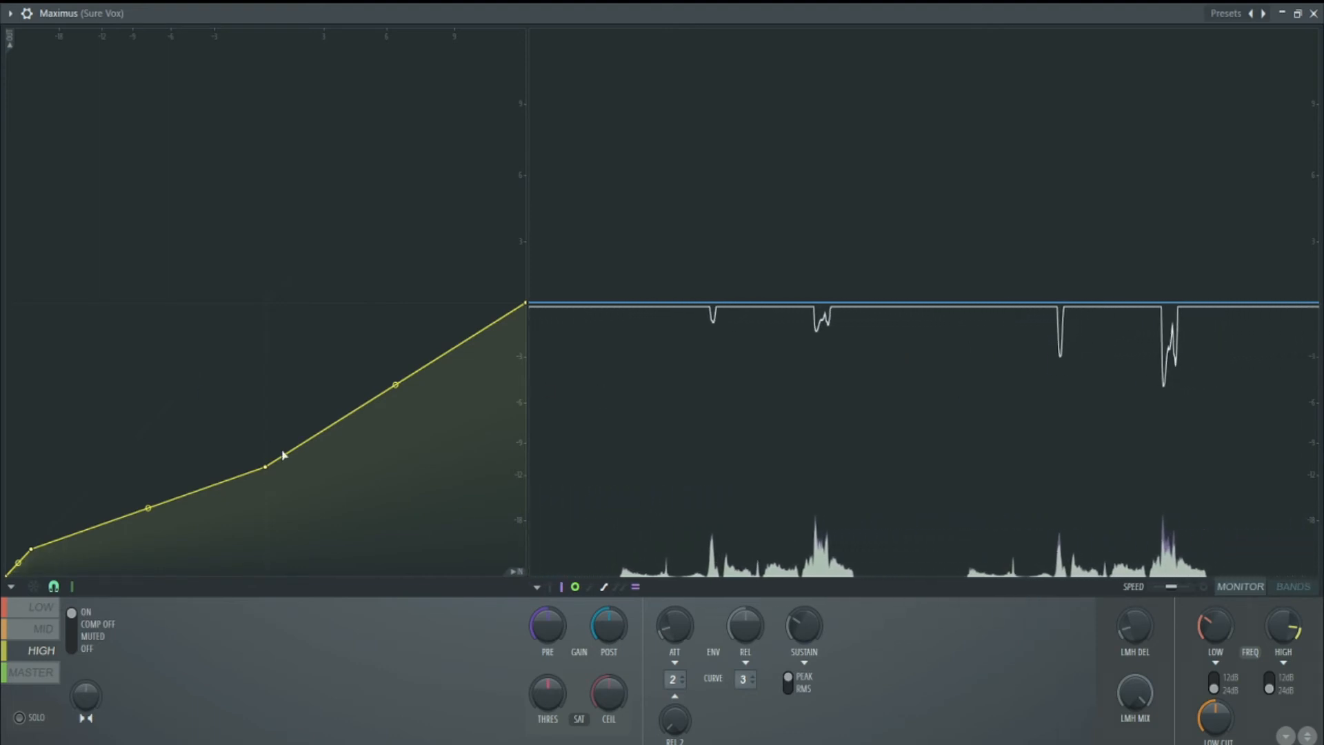
left_click_drag(270, 466, 266, 360)
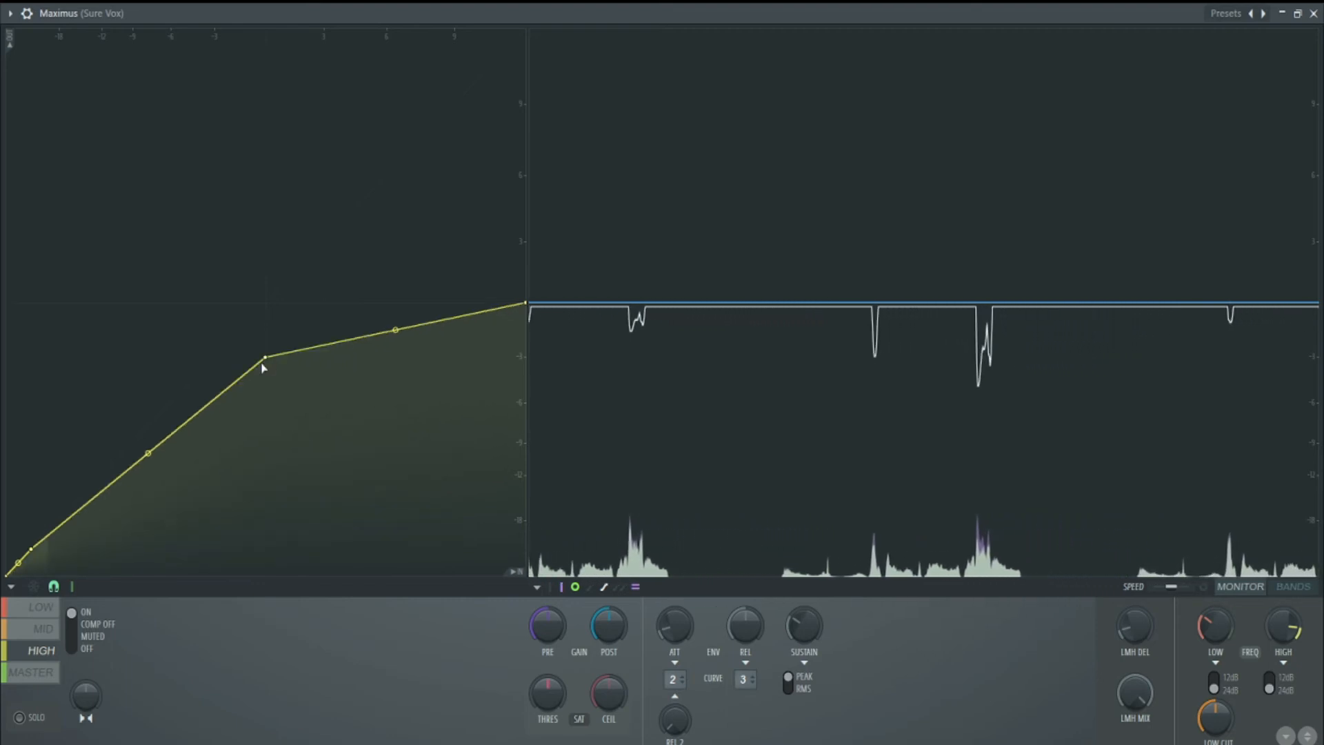
left_click_drag(266, 357, 266, 380)
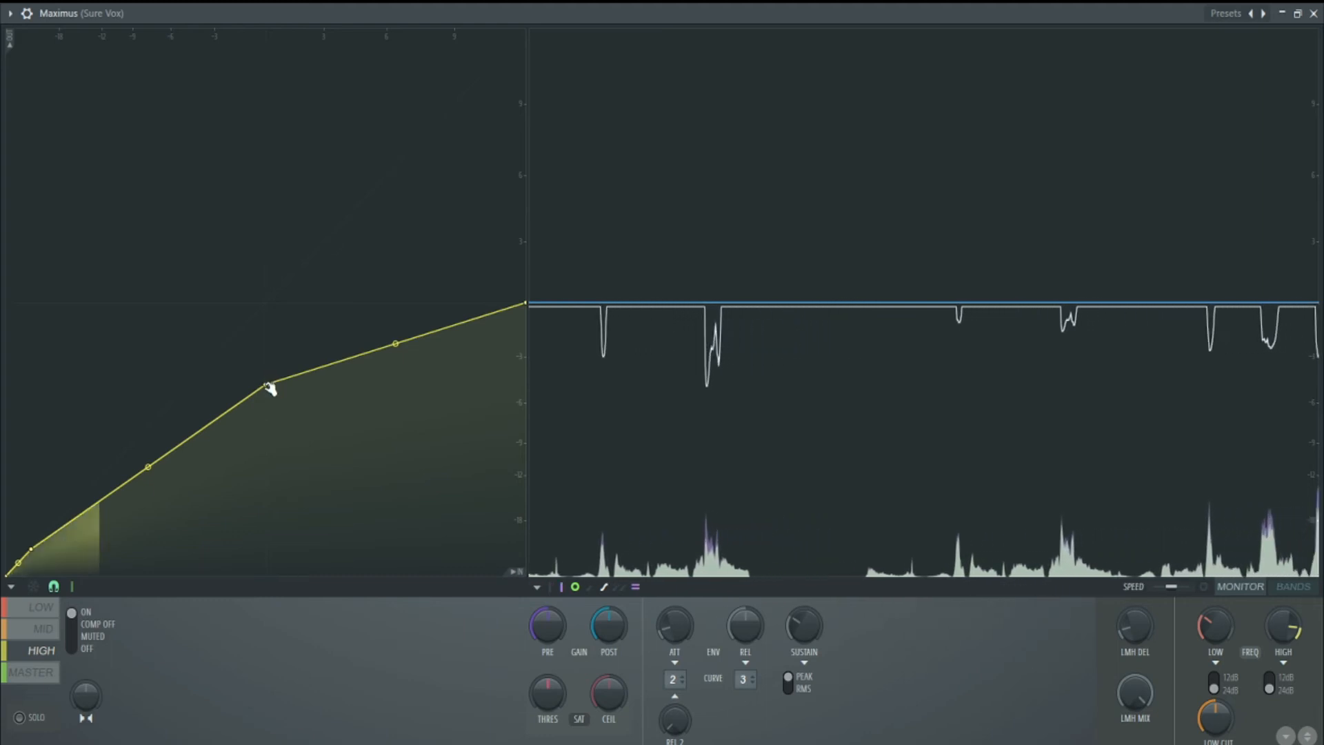
left_click_drag(267, 384, 268, 359)
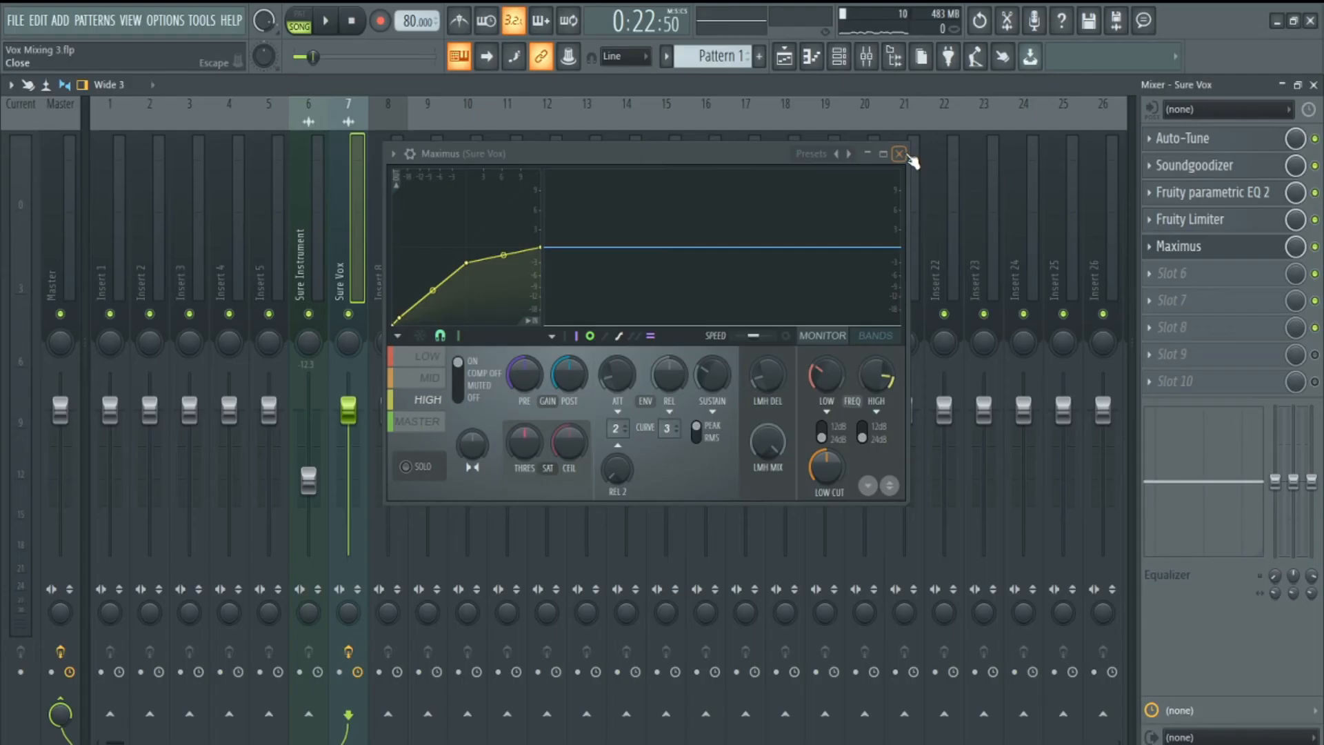
Step: Close Maximus and compare the mix with all five Sure Vox effects bypassed and with them enabled
left_click(899, 146)
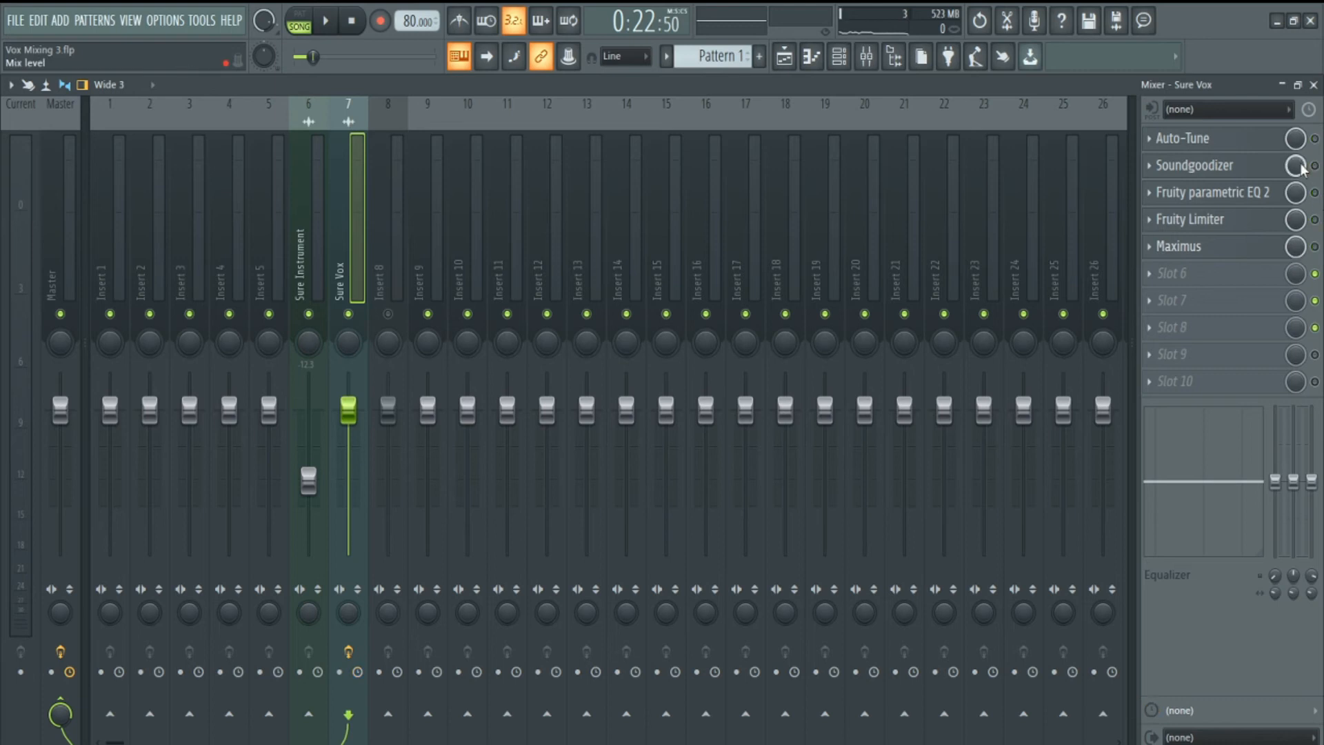
key("space")
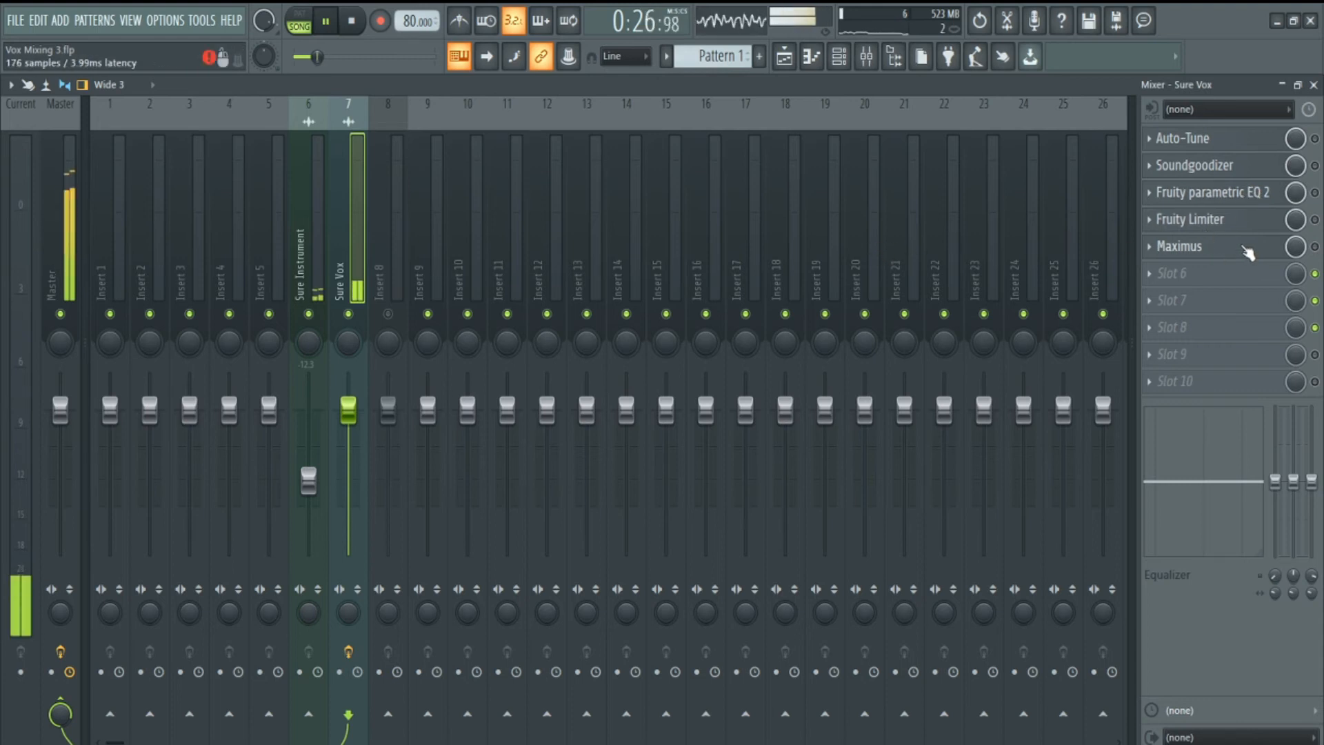
key("space")
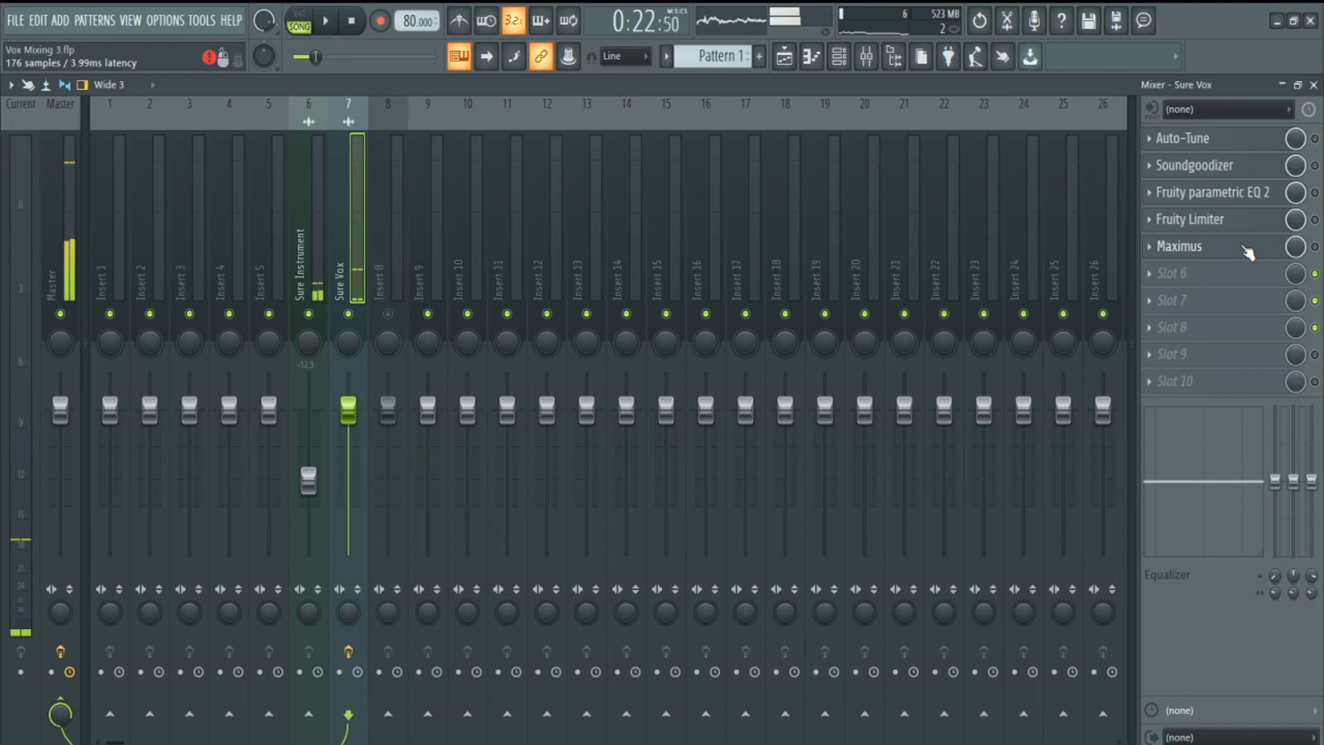
left_click(1315, 246, "ctrl")
key("space")
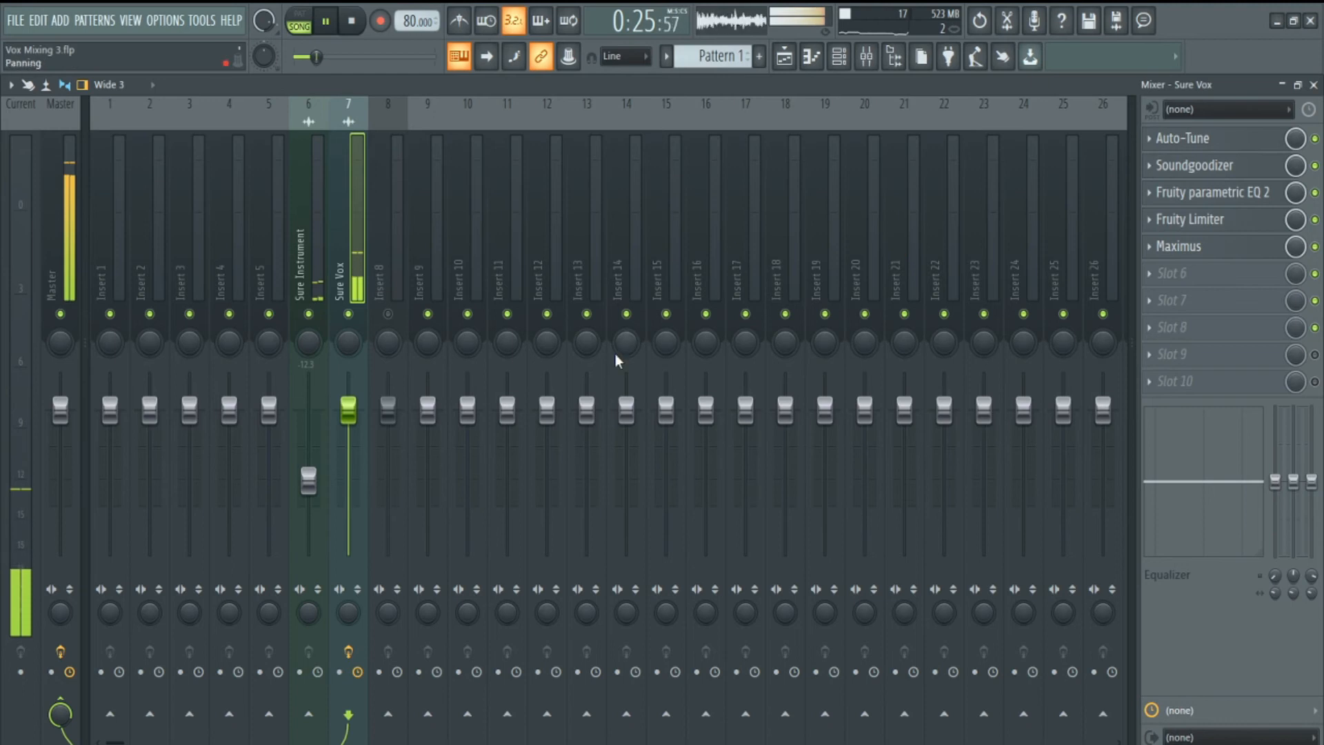
Step: Raise the Sure Instrument fader during playback, stop the song and reselect the Sure Vox track
left_click_drag(311, 490, 312, 449)
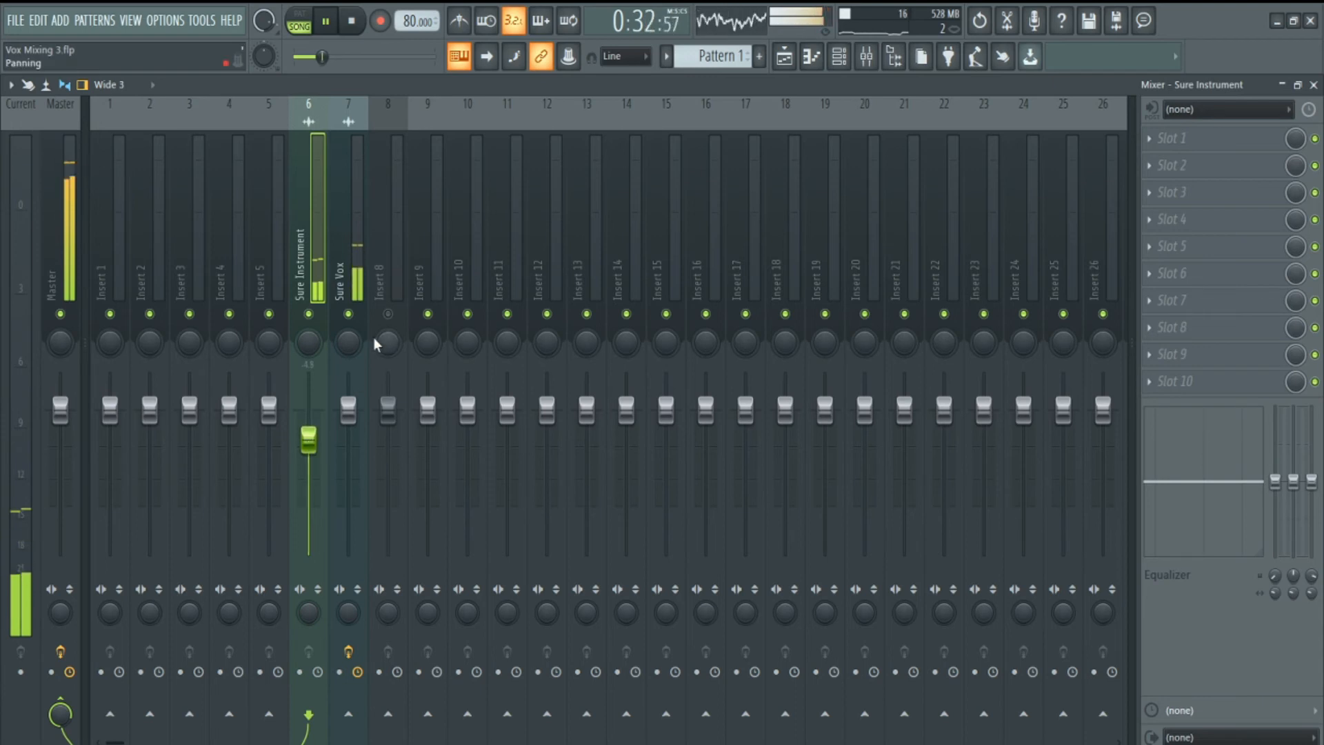
key("space")
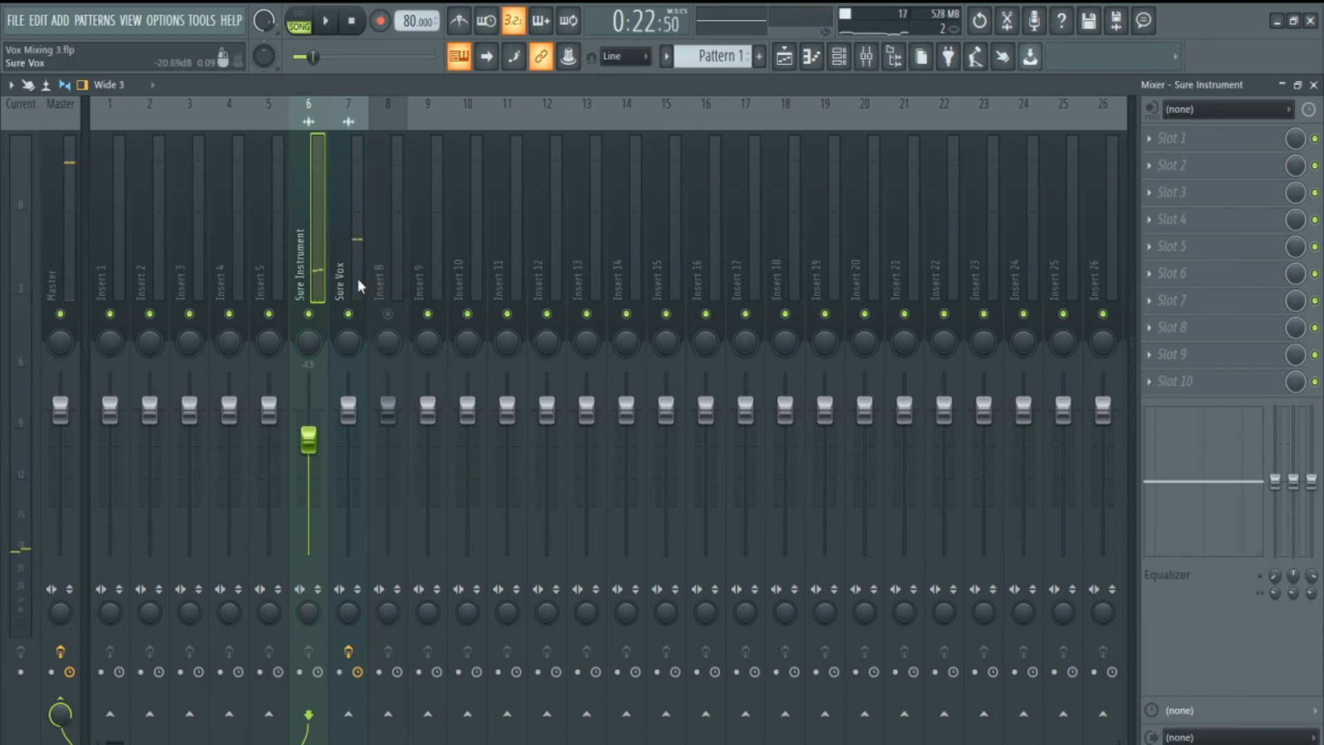
left_click(358, 280)
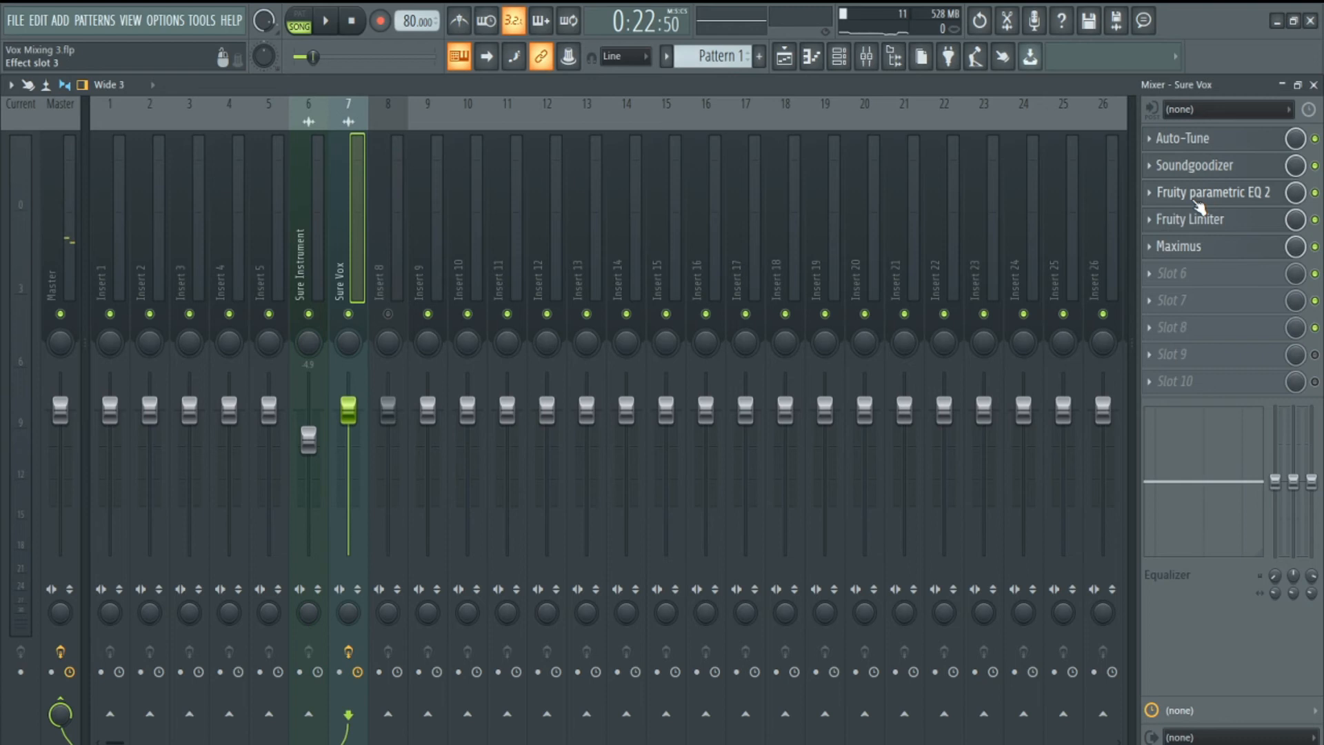
Step: Open the Fruity Limiter on the Sure Vox track for a look and close it again
left_click(1192, 225)
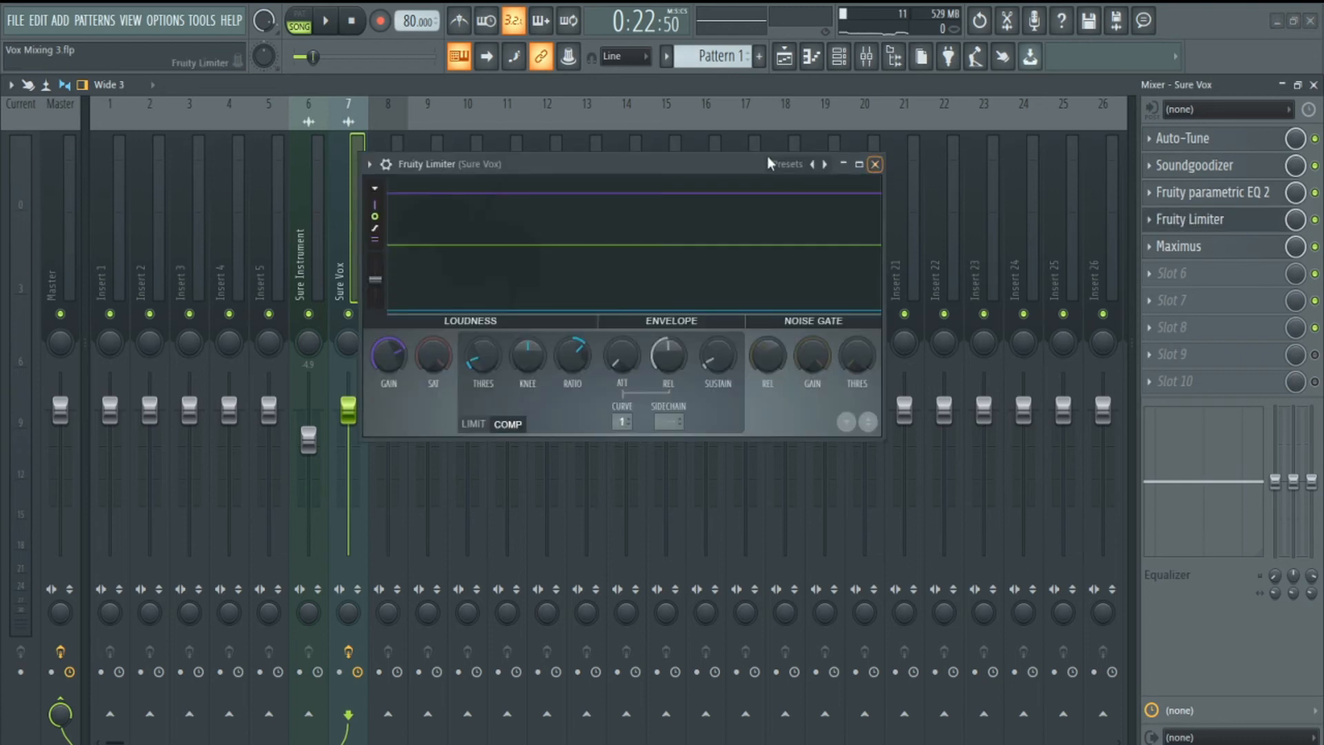
left_click_drag(767, 163, 783, 215)
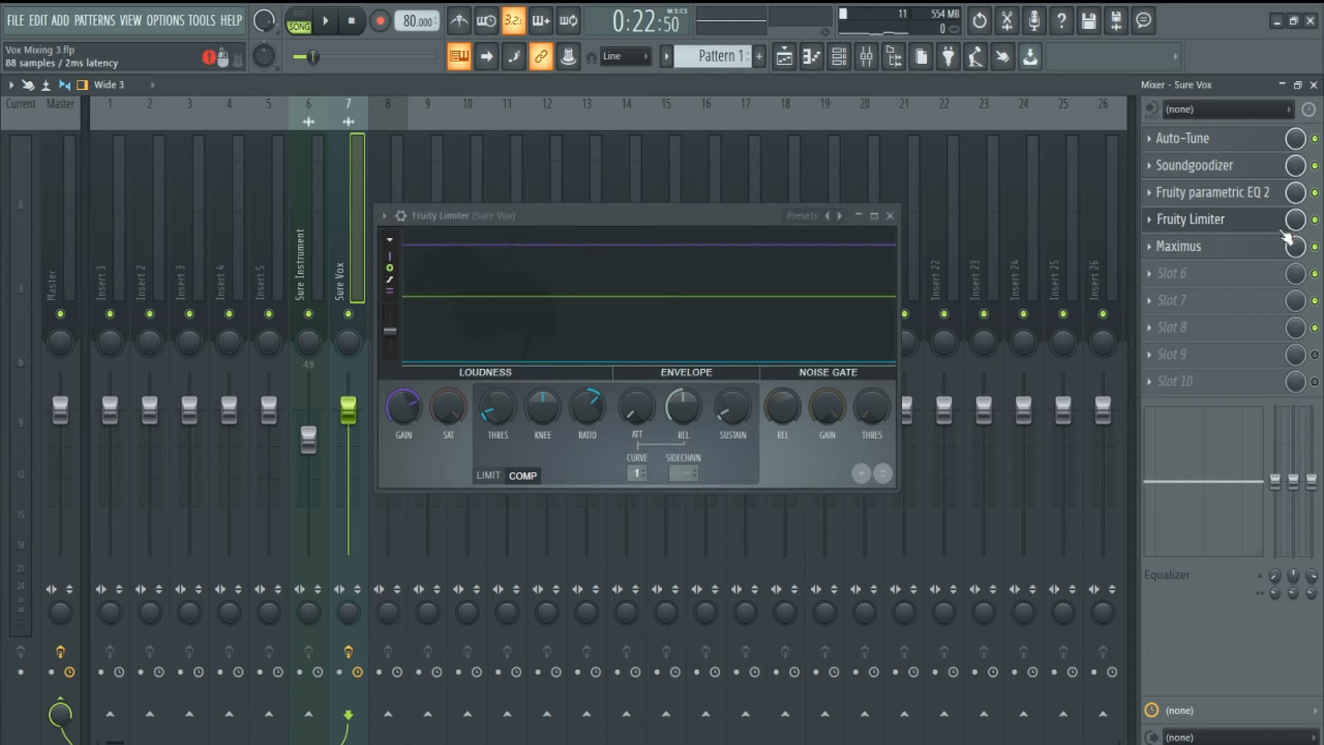
left_click(1229, 222)
Step: Route the Sure Vox track to Insert 10 while keeping its route to the master
right_click(468, 714)
right_click(465, 715)
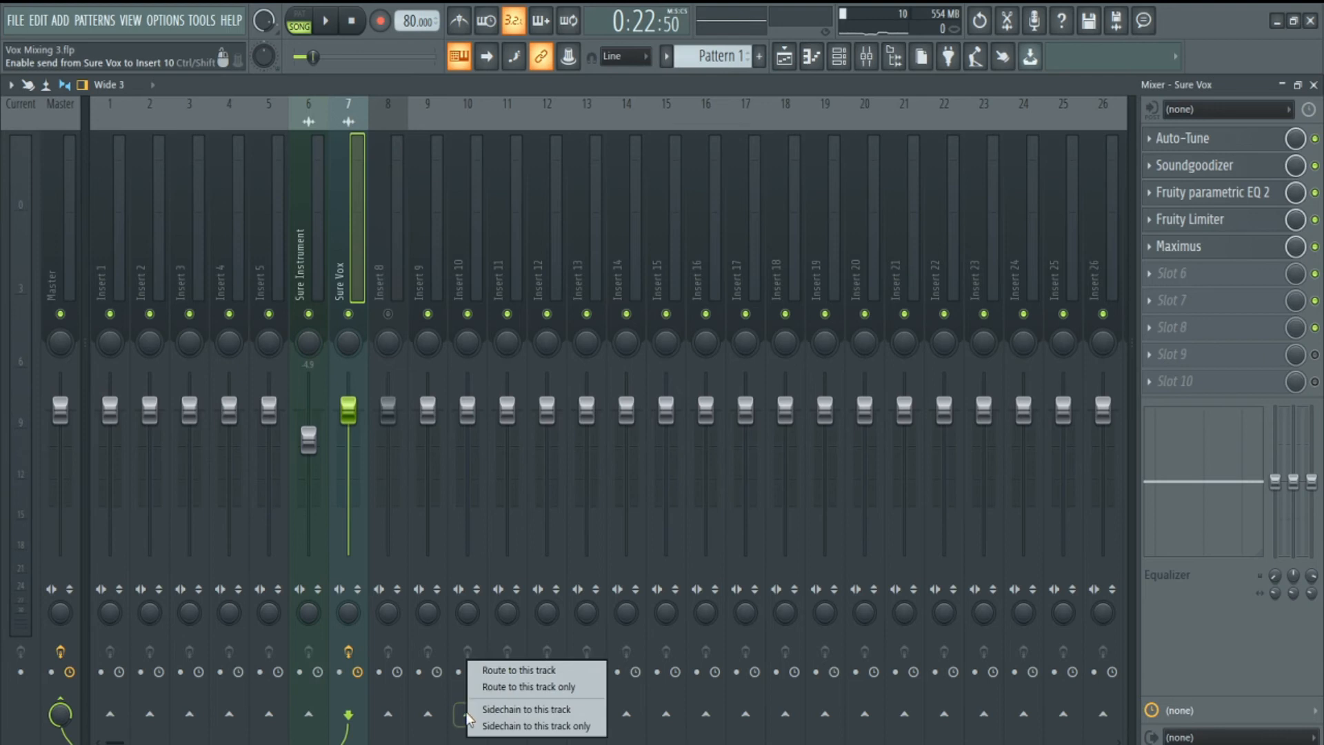
left_click(515, 670)
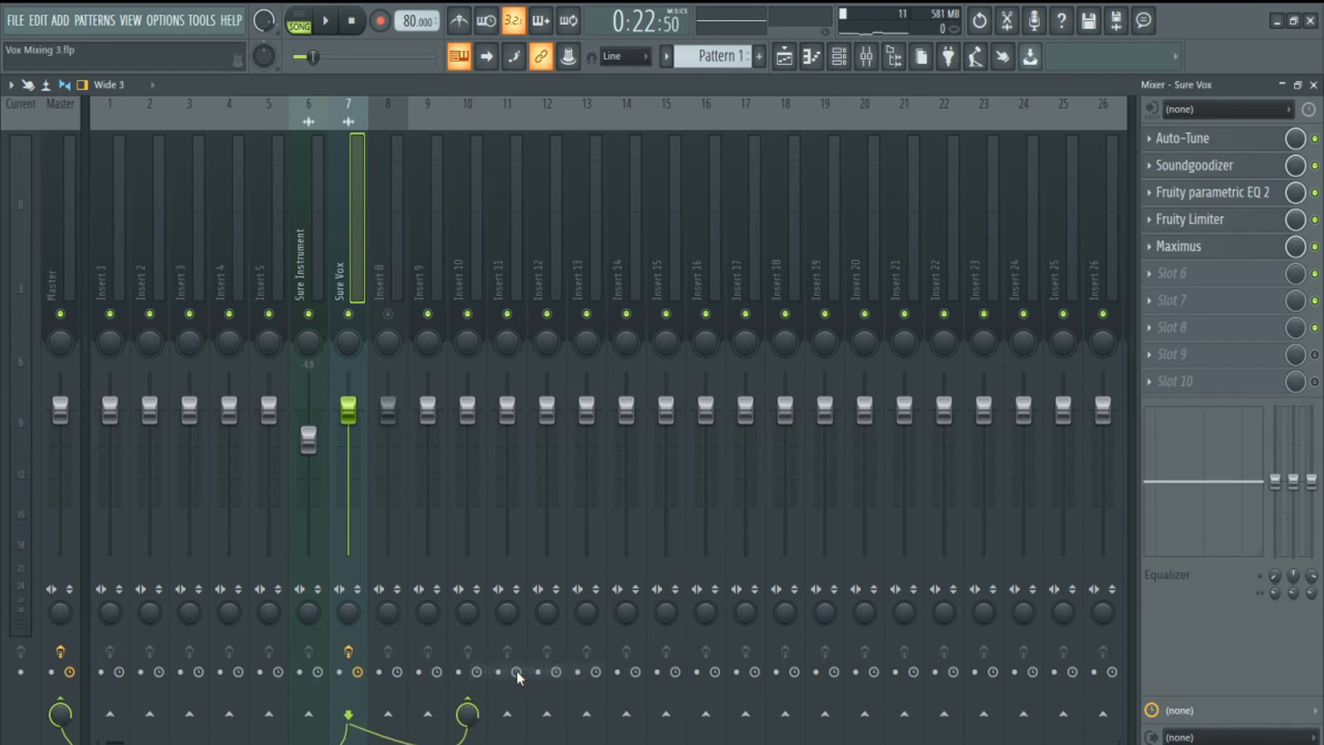
Step: Rename mixer track Insert 10 as Delay and colour it blue
right_click(466, 246)
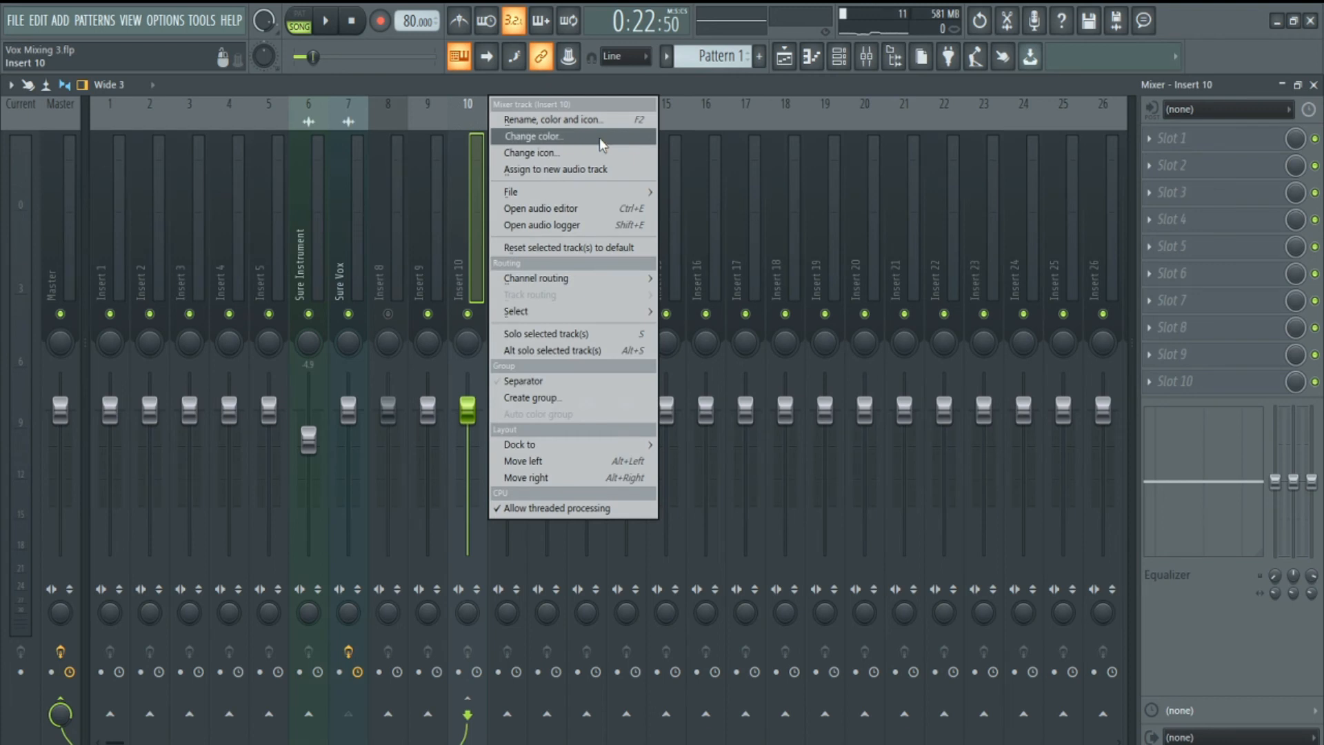
left_click(594, 119)
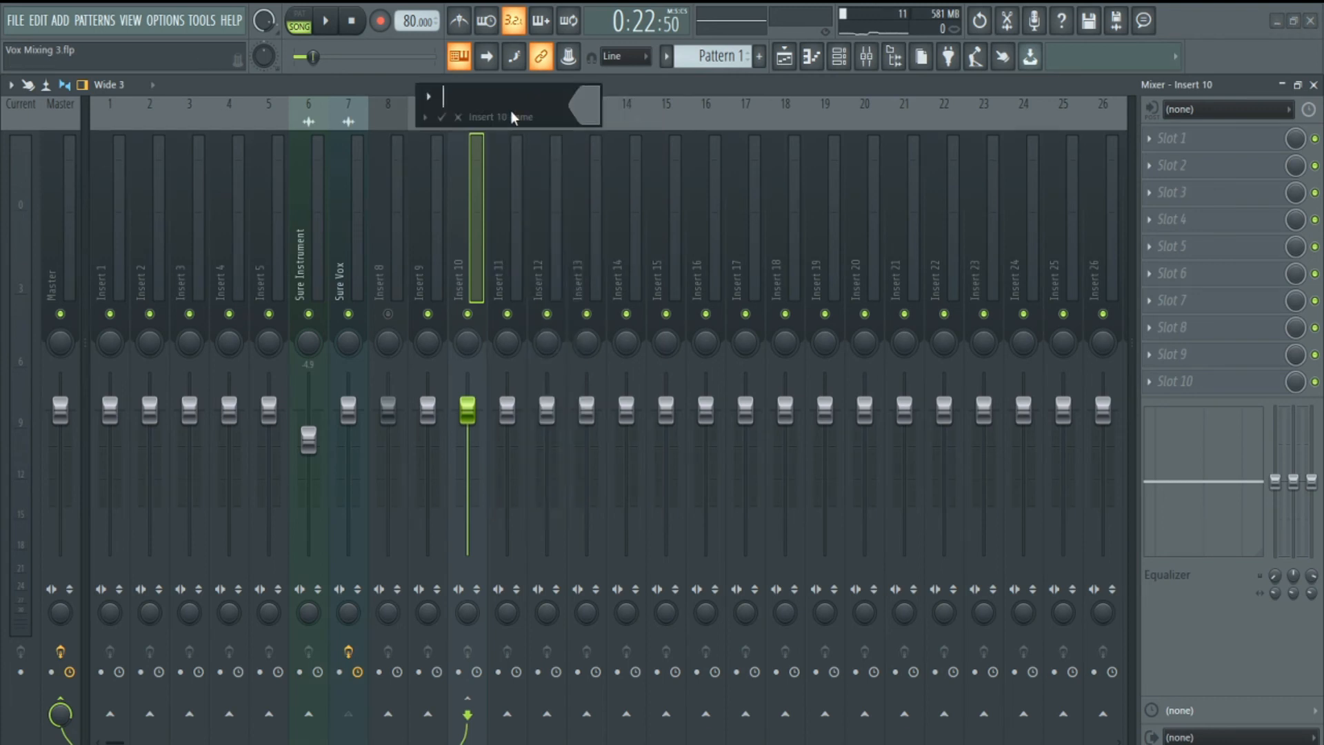
type("Del")
right_click(476, 235)
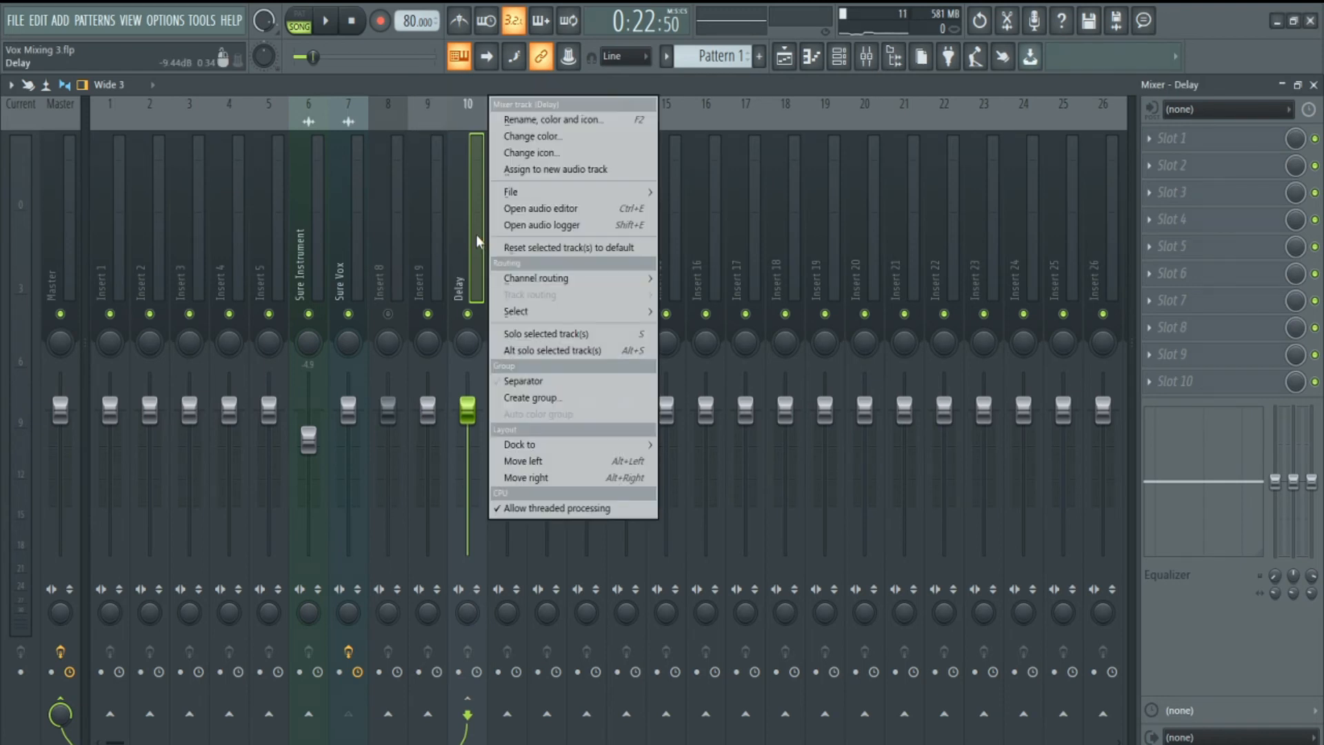
left_click(579, 137)
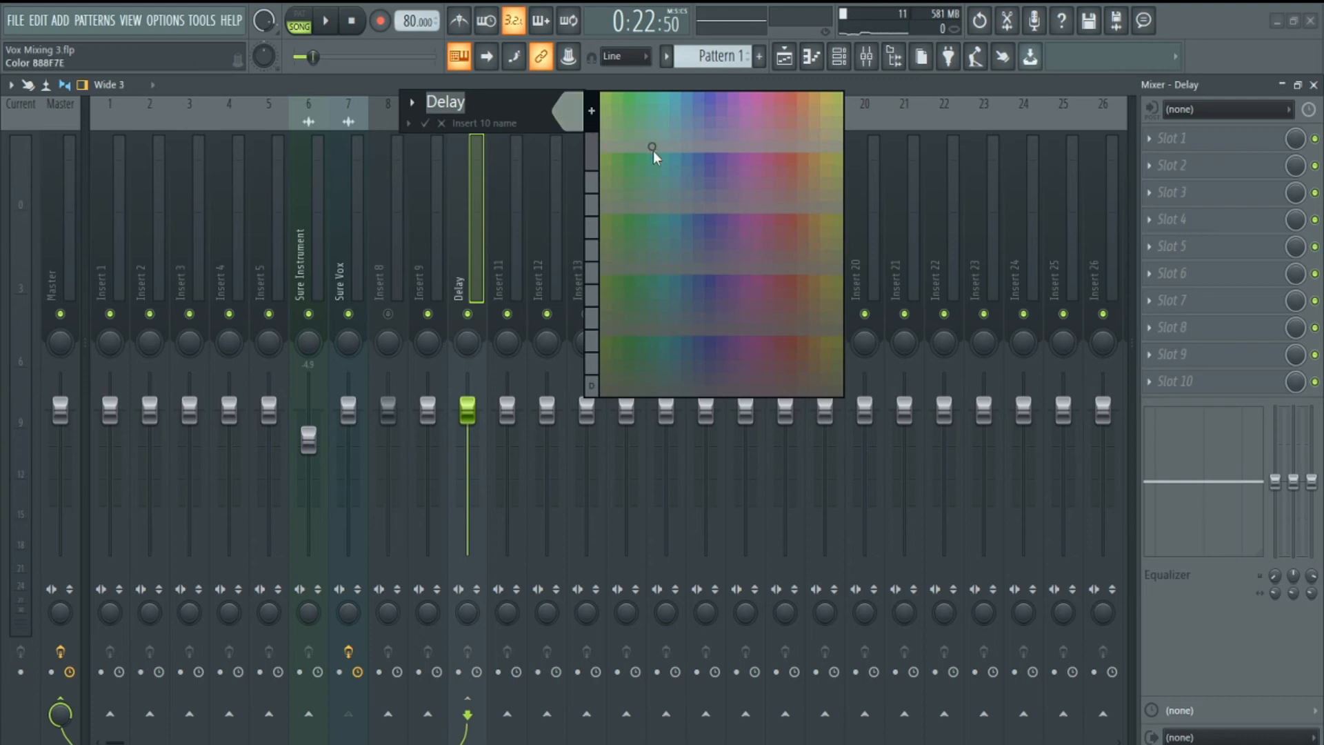
left_click(706, 98)
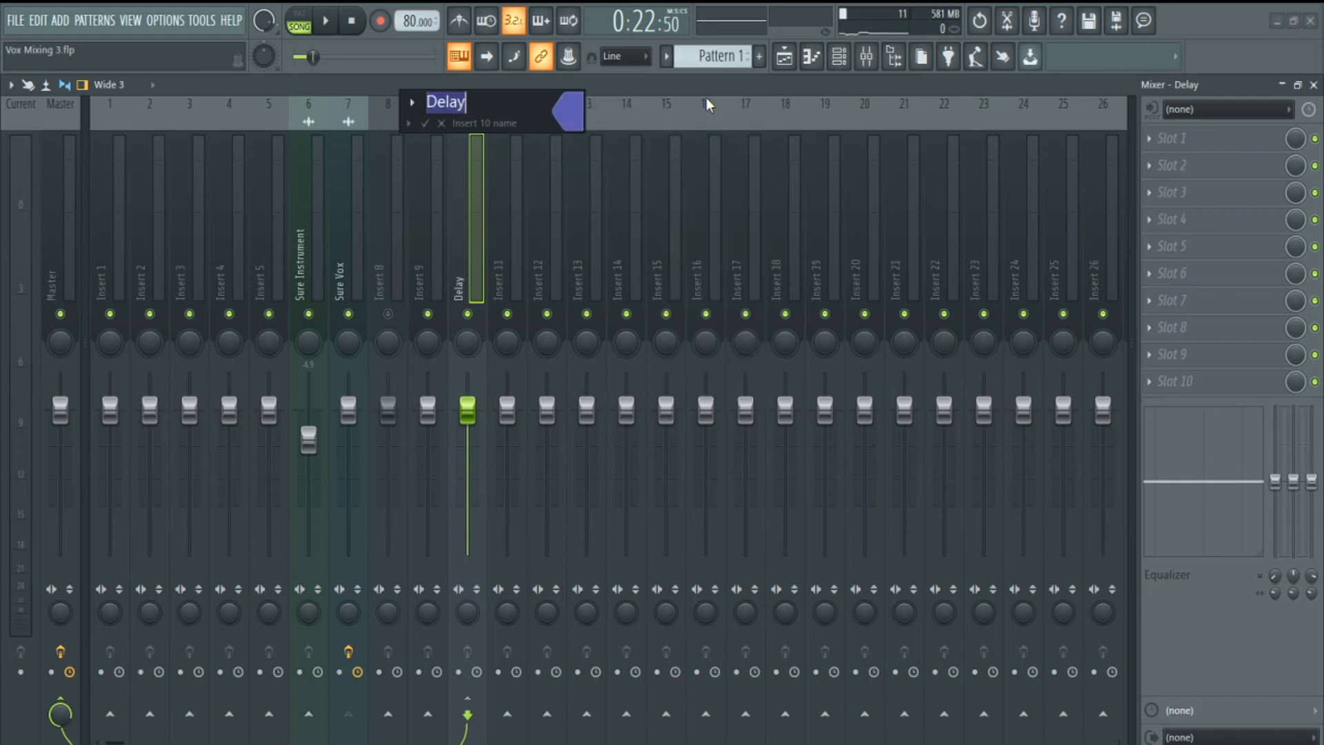
key("Return")
Step: Rename mixer track Insert 11 as Reverb and colour it green
right_click(517, 162)
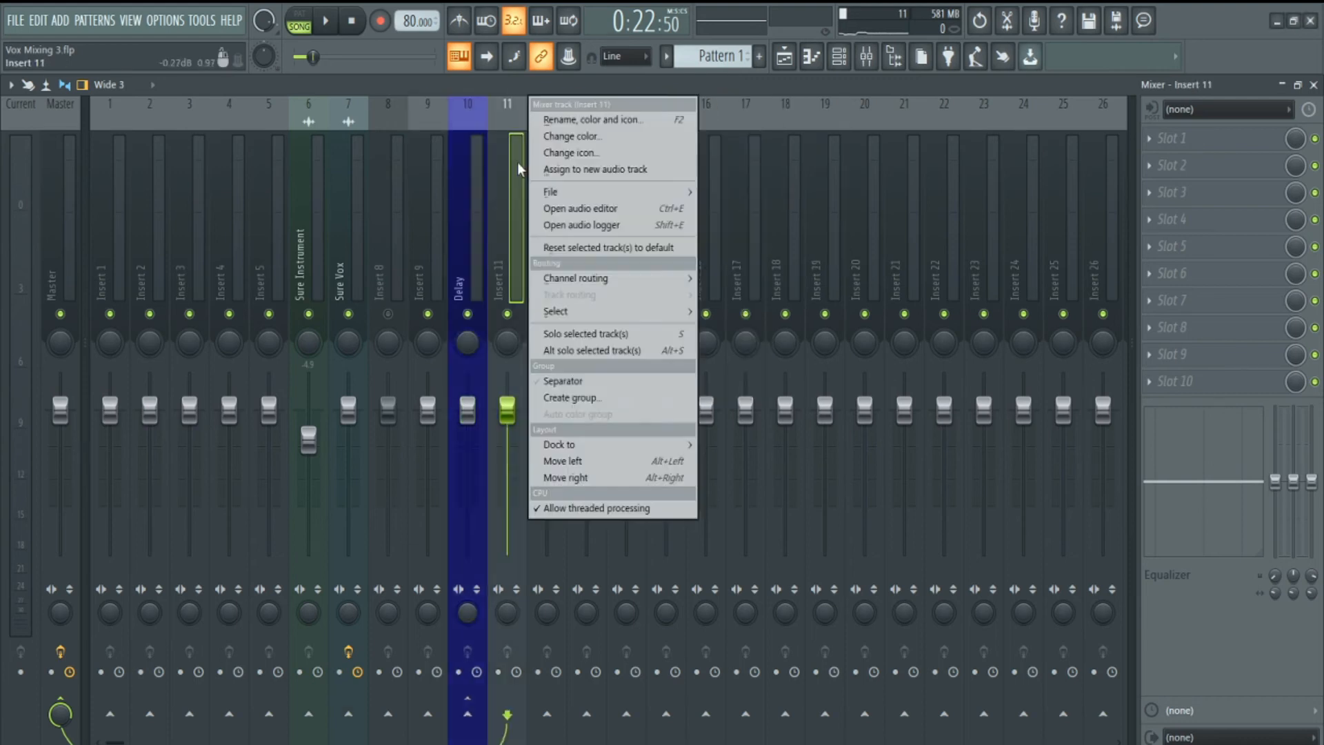
left_click(632, 121)
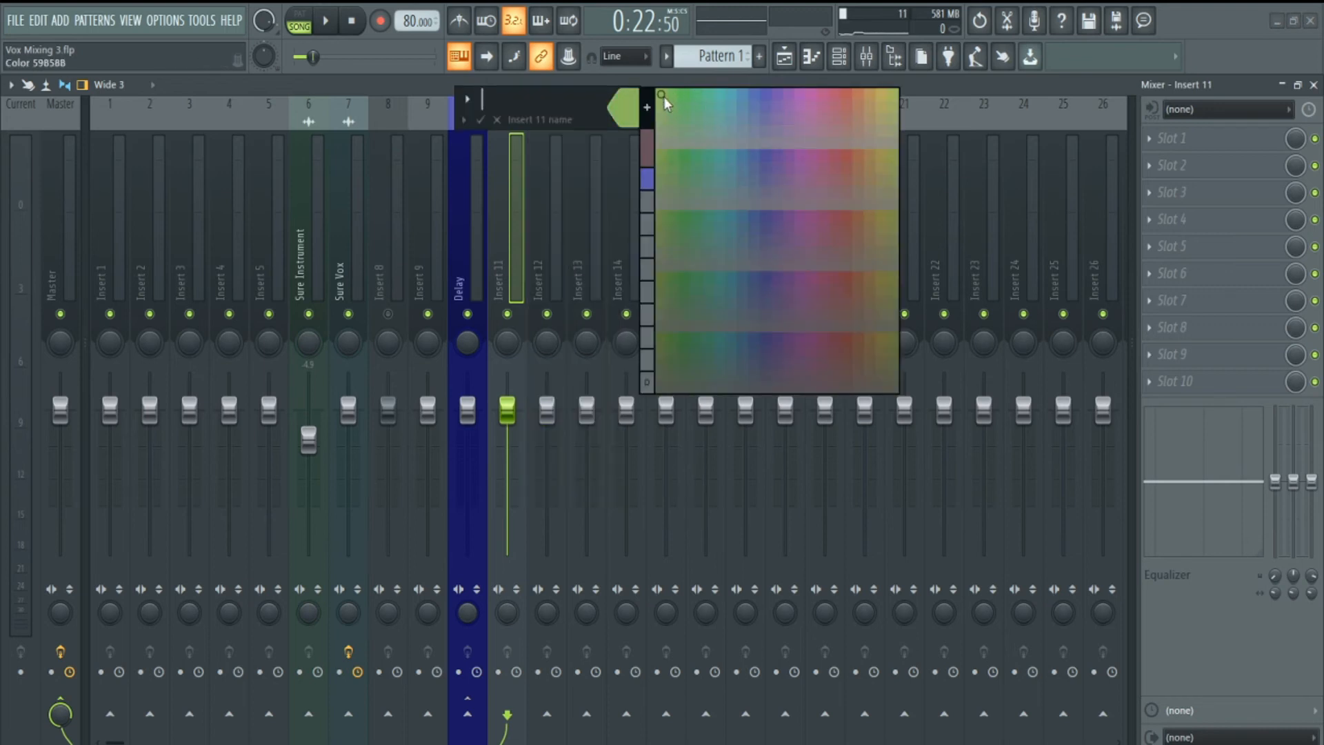
left_click(663, 96)
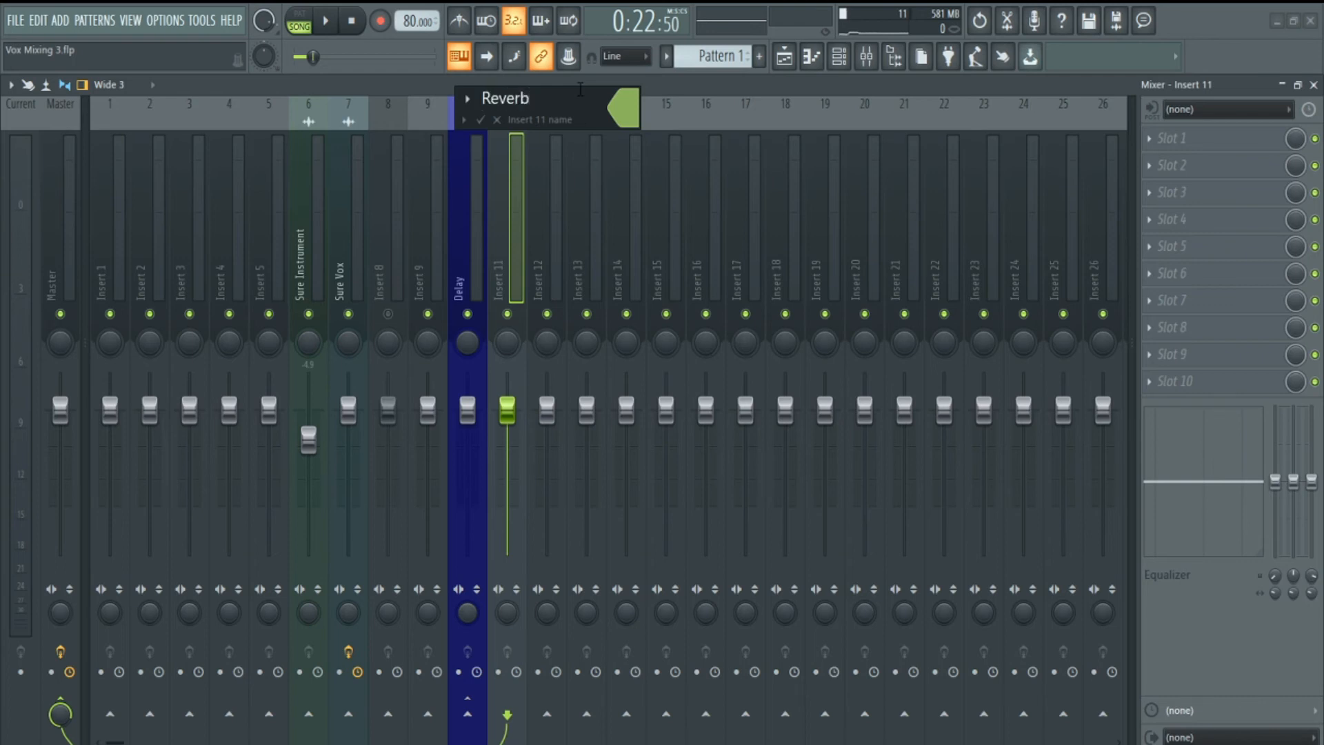
key("Return")
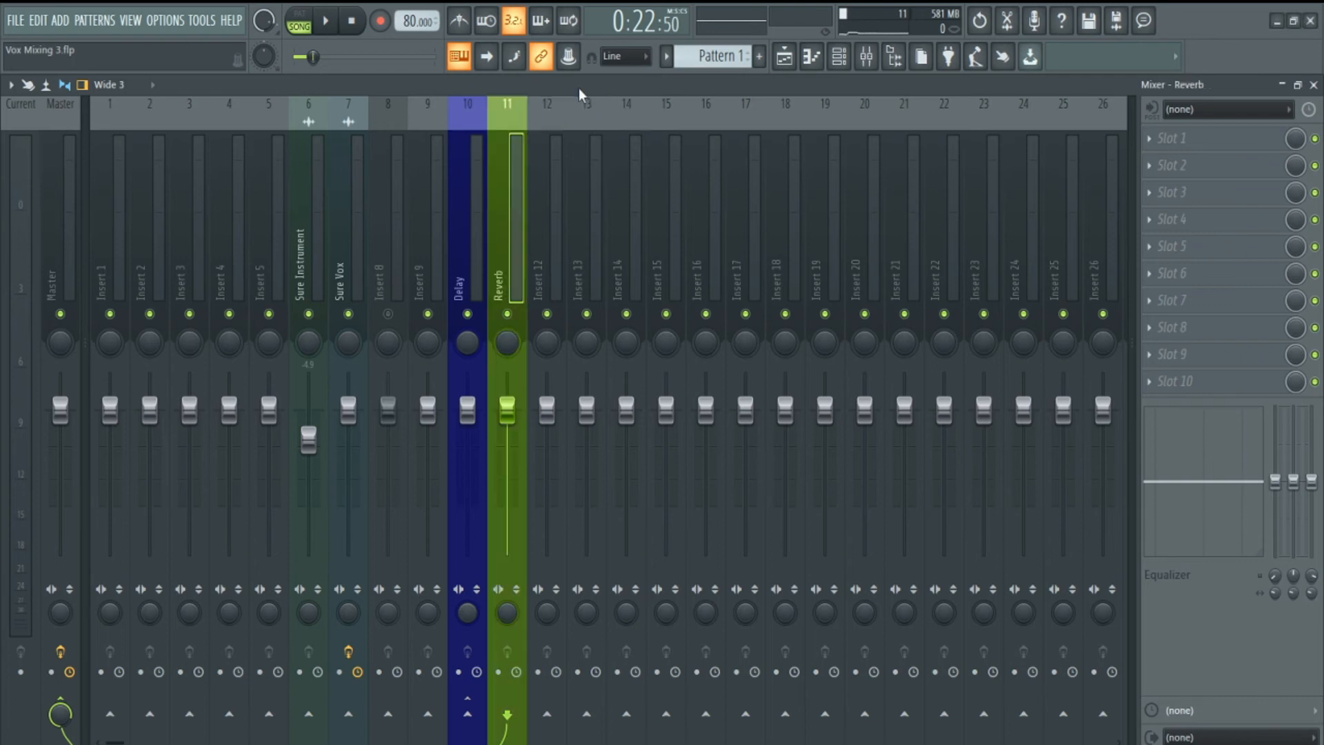
Step: Route the Sure Vox track to the Reverb track as an additional send
left_click(340, 226)
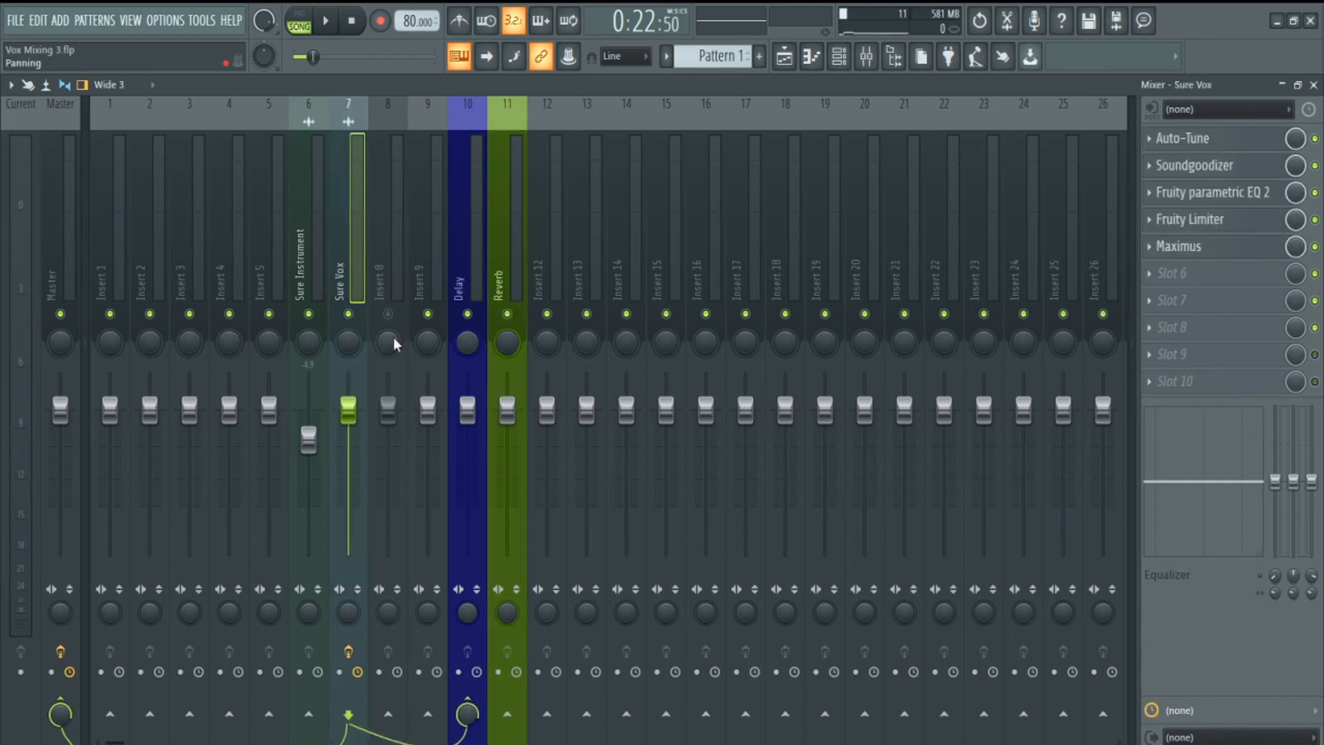
right_click(510, 719)
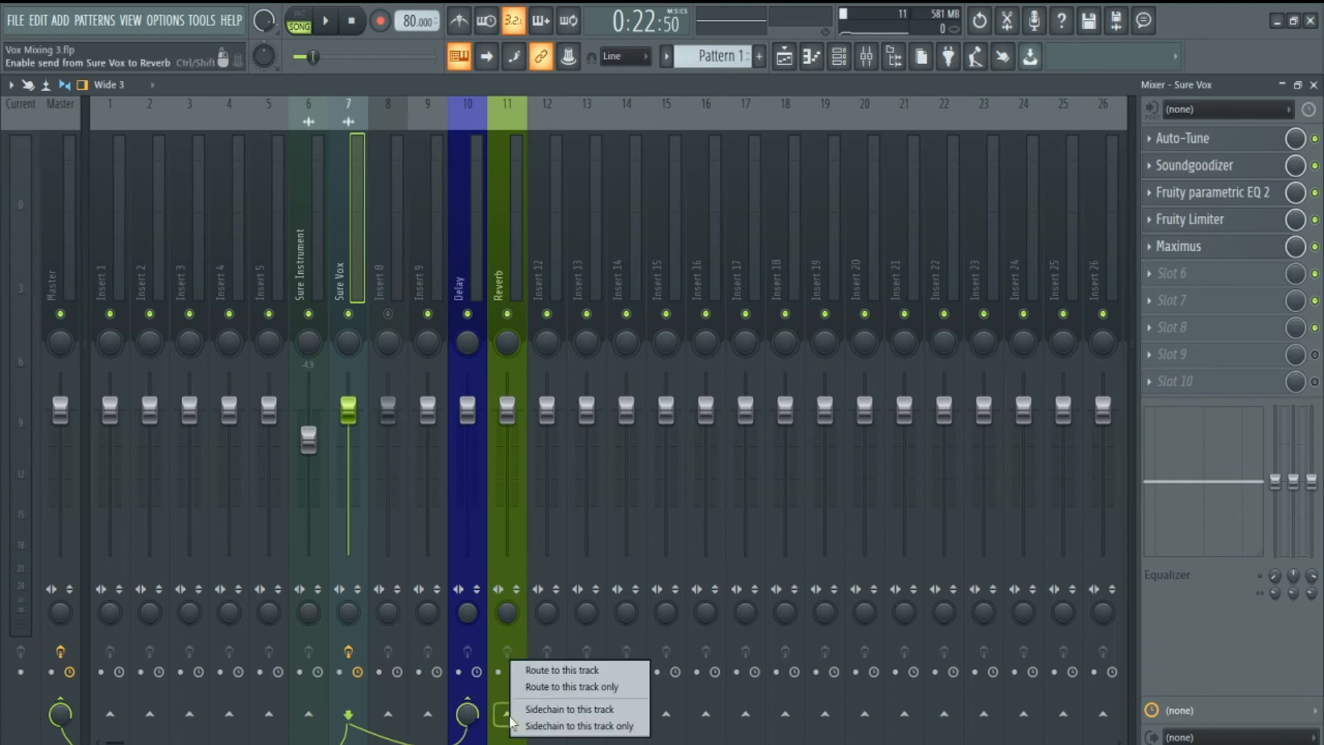
left_click(542, 671)
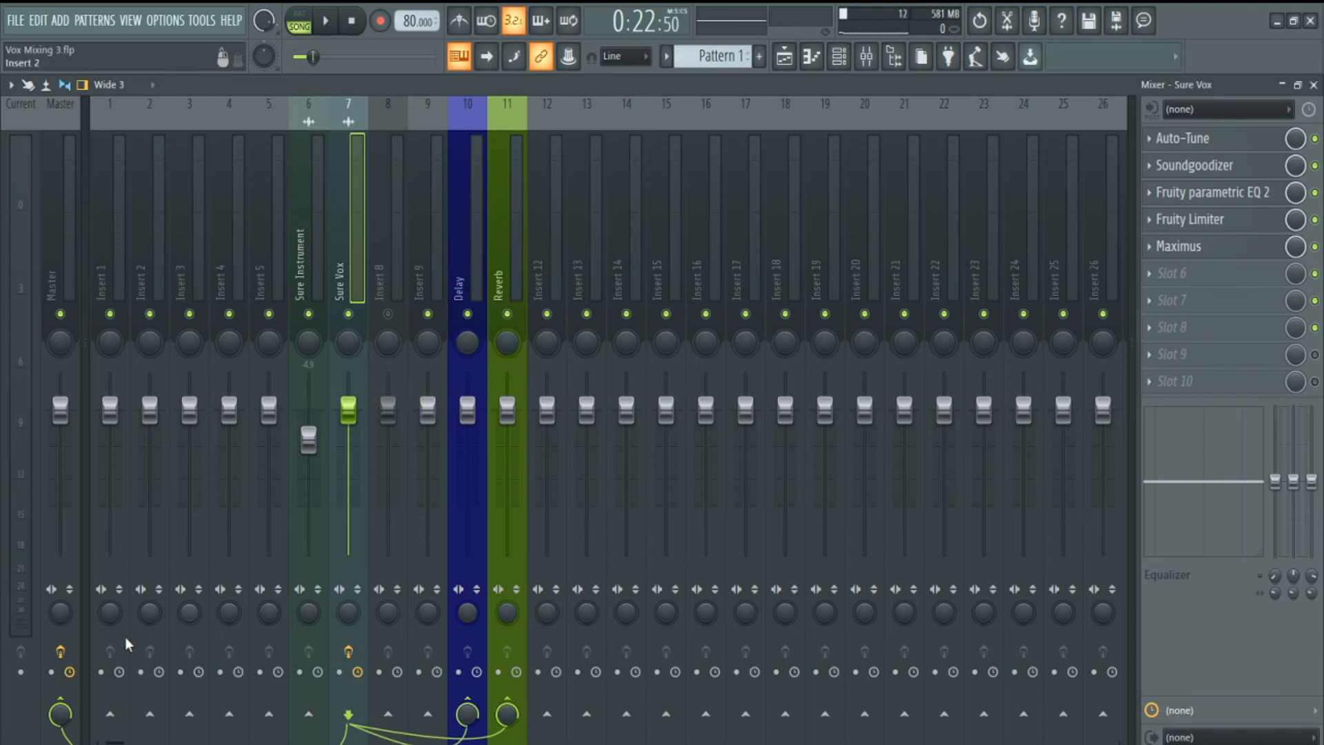
Step: Load Fruity Delay 2 into the first effect slot of the Delay track and move its window aside
left_click(469, 274)
left_click(1171, 138)
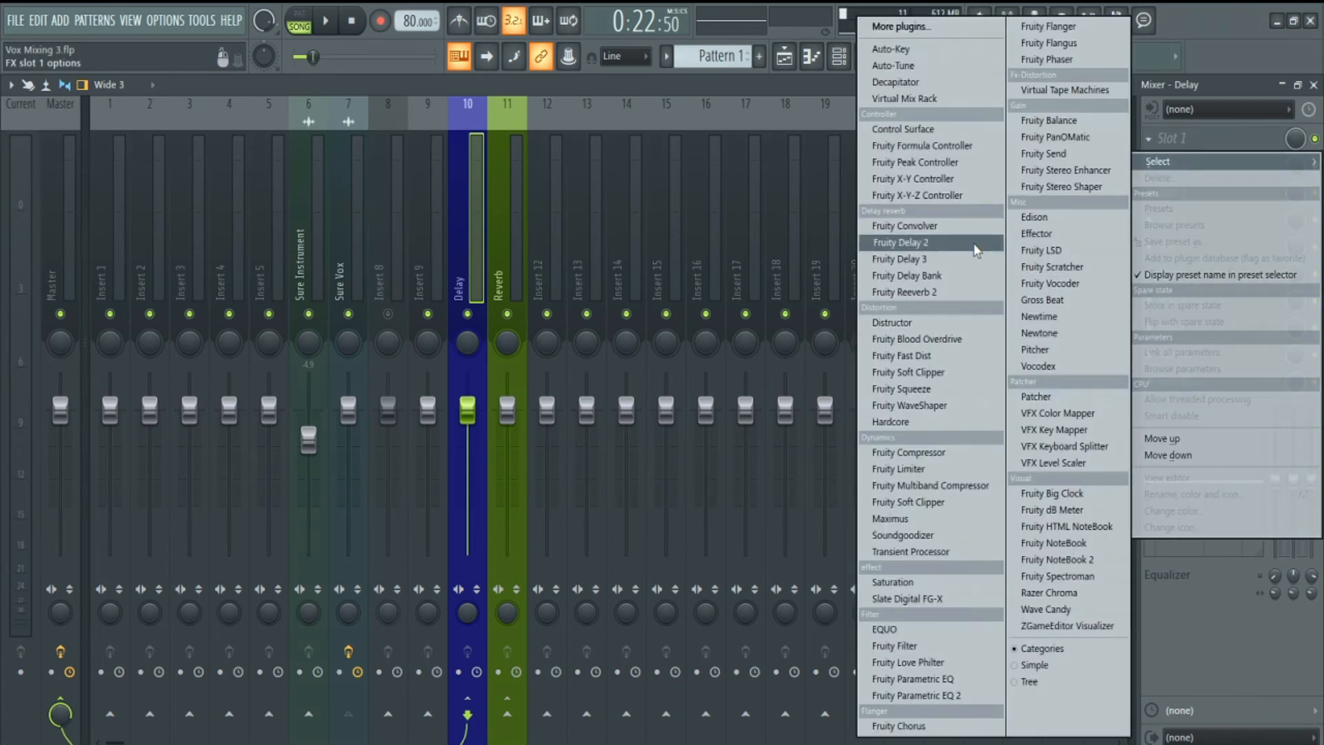
left_click(900, 242)
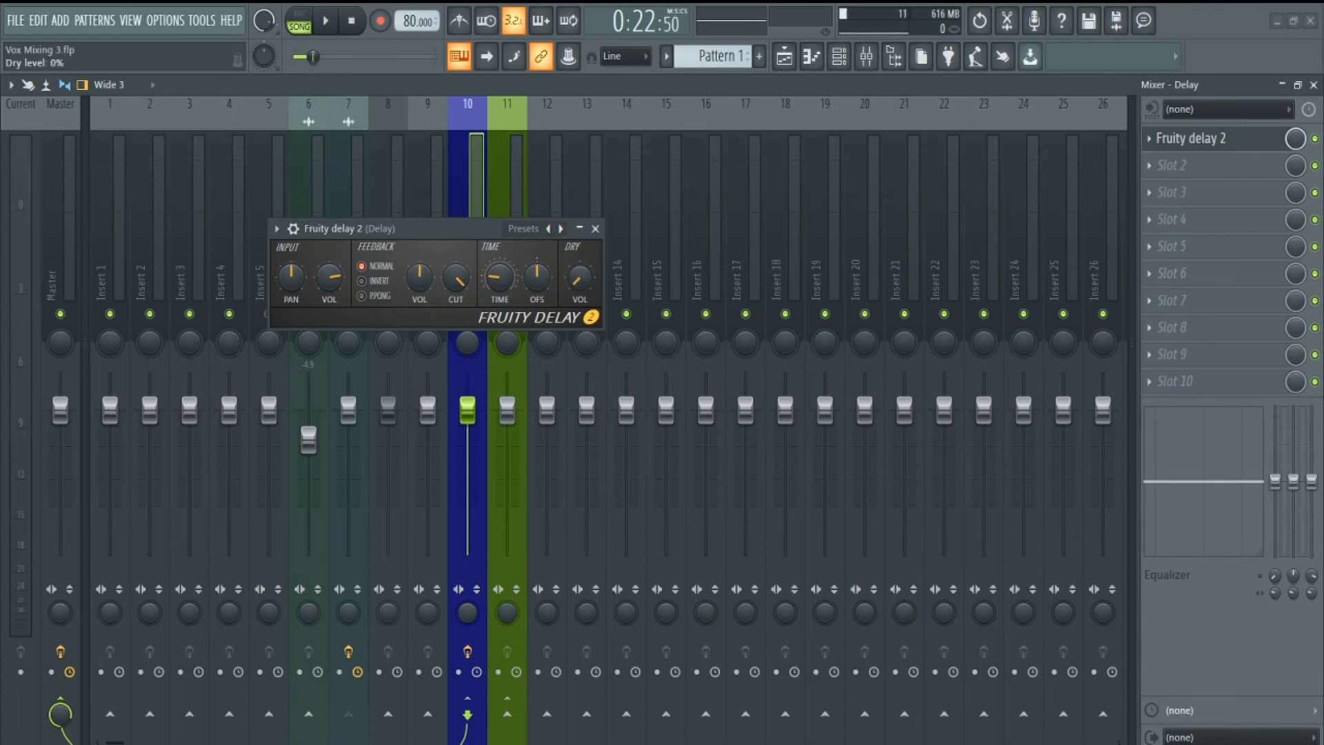
left_click_drag(473, 233, 311, 225)
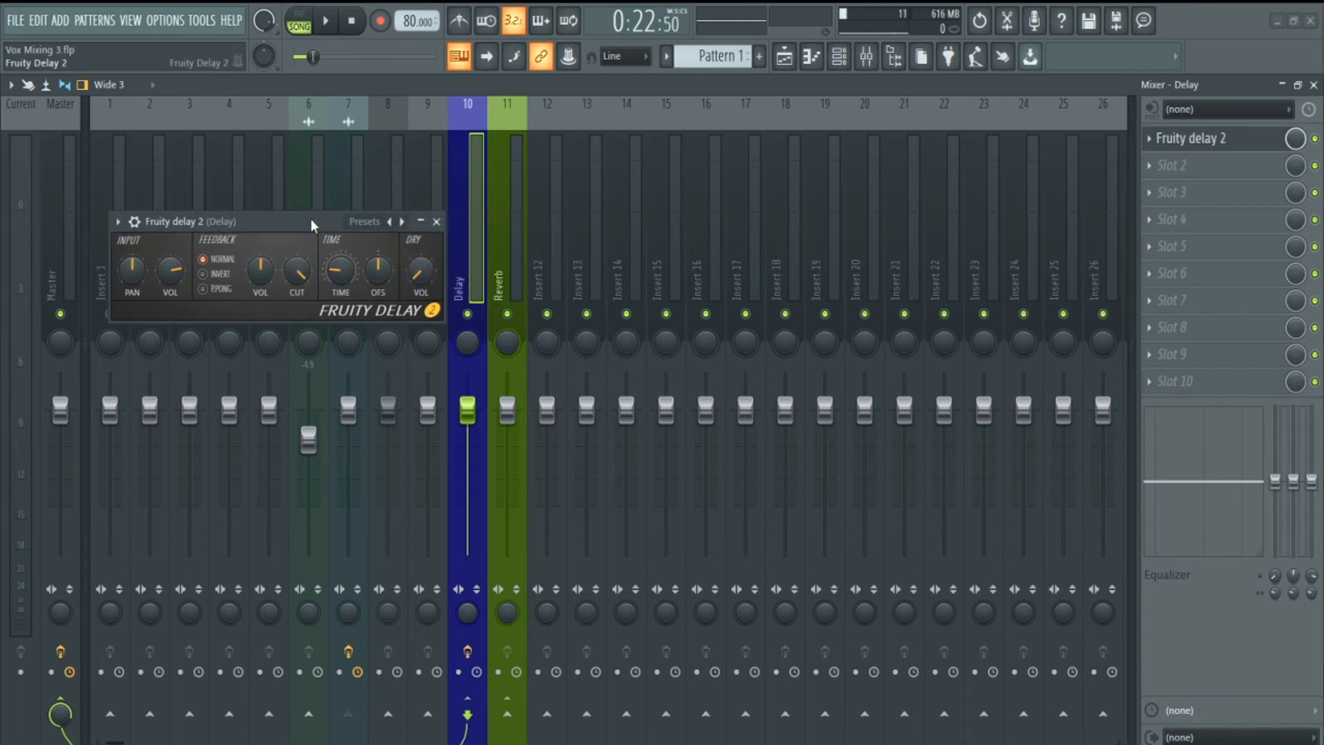
Step: Load Fruity Reeverb 2 on the Reverb track, pull its dry level down and arrange both plugin windows
left_click(512, 289)
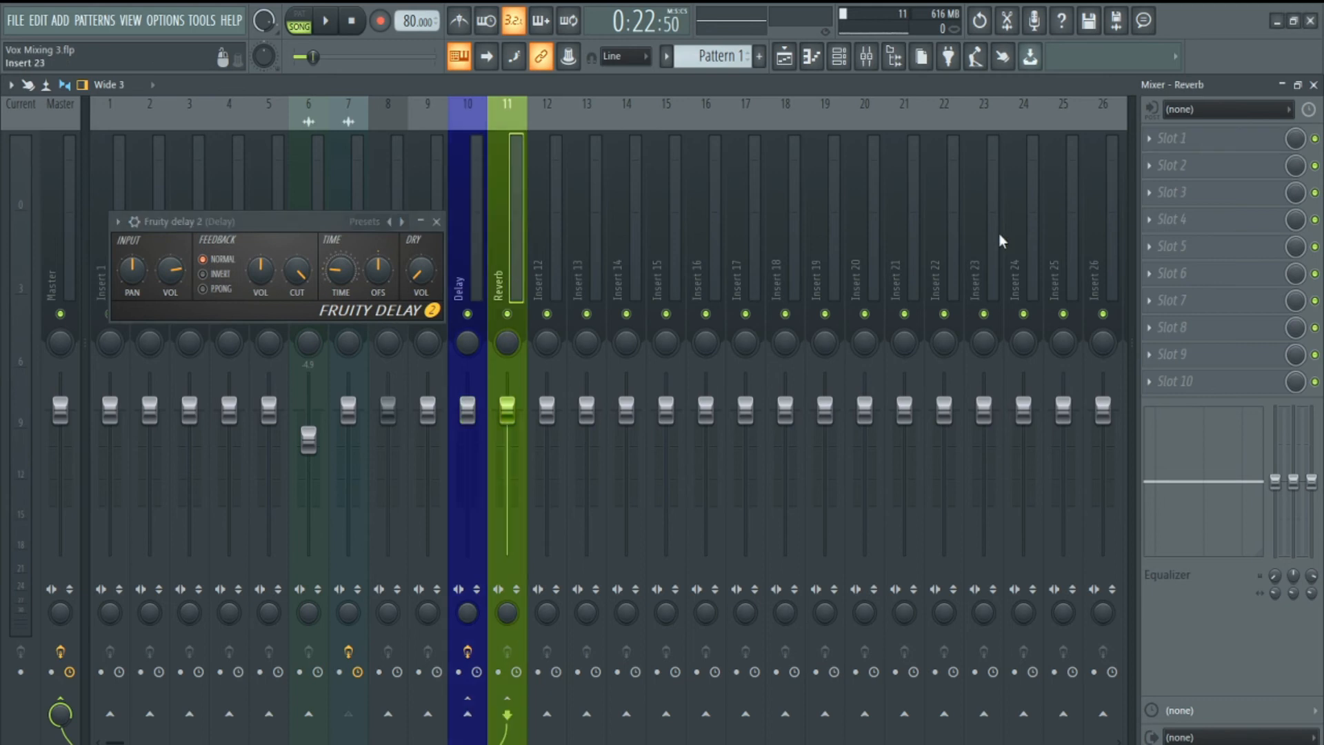
left_click(1183, 142)
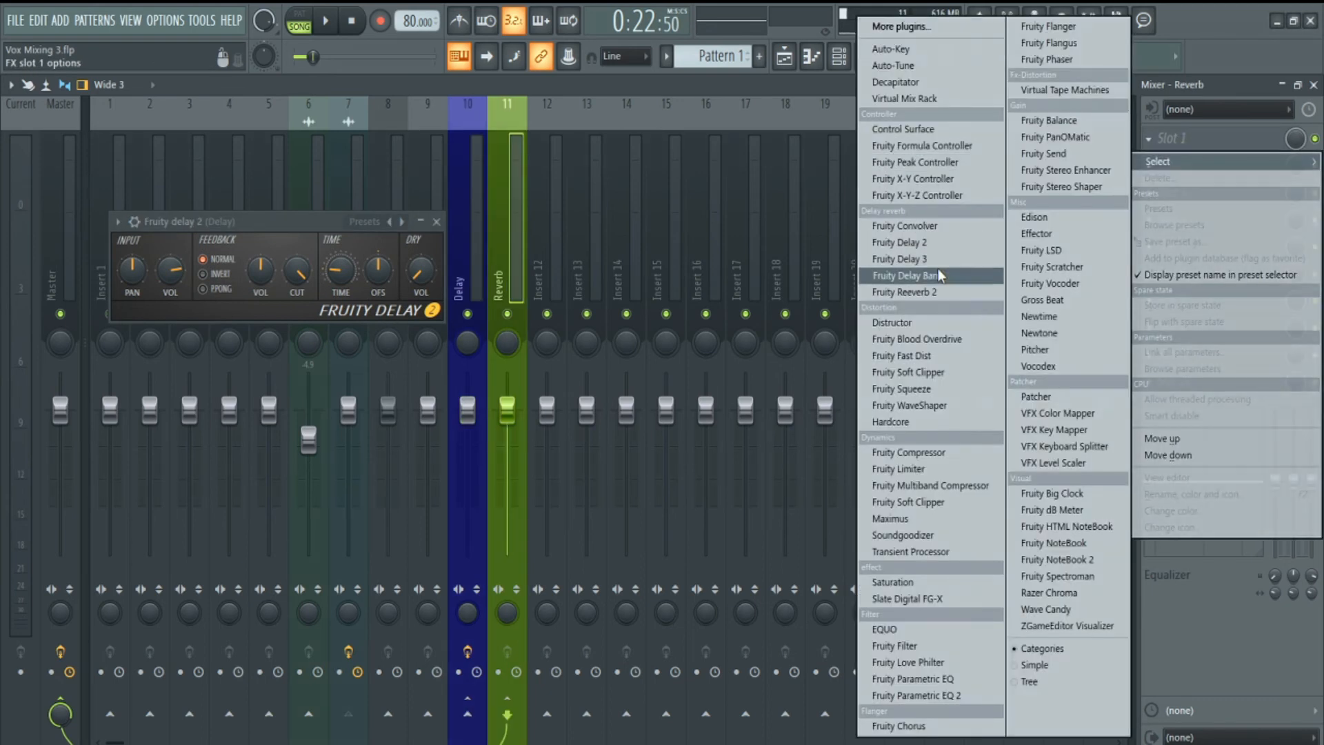
left_click(937, 291)
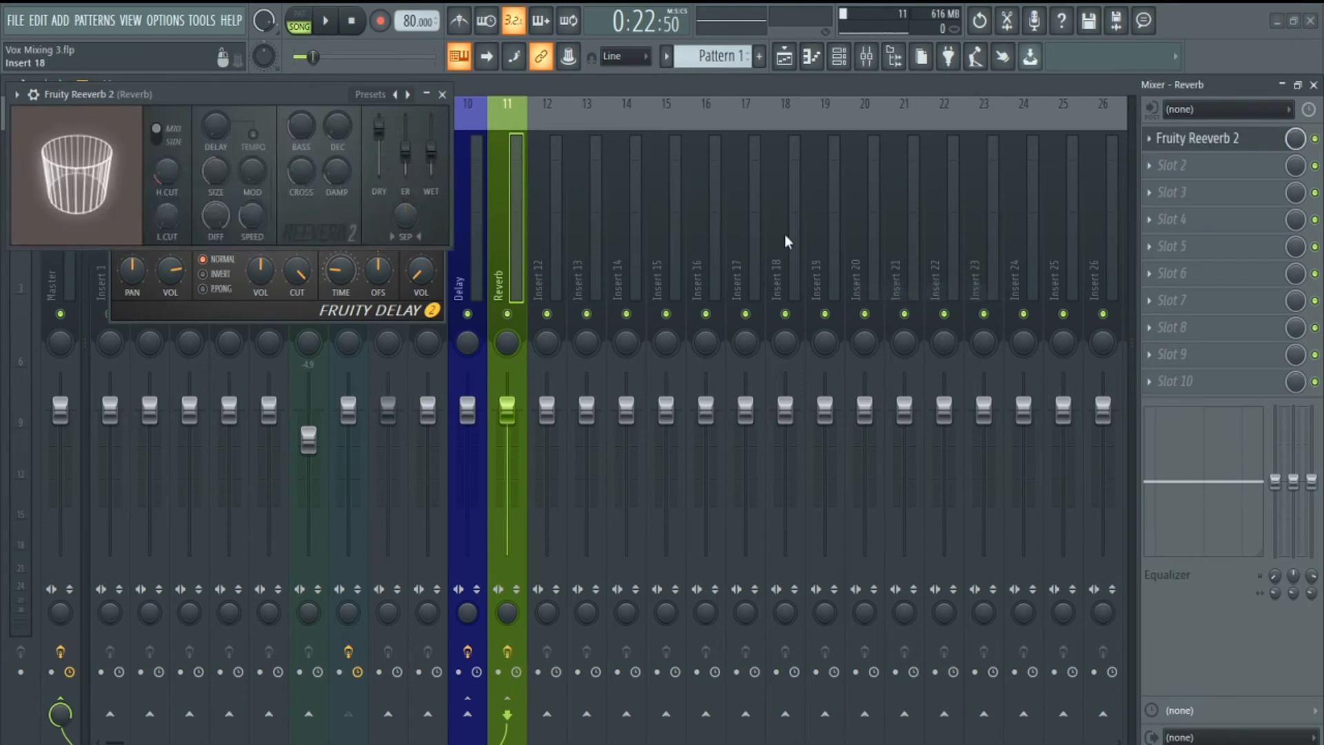
left_click_drag(378, 129, 384, 171)
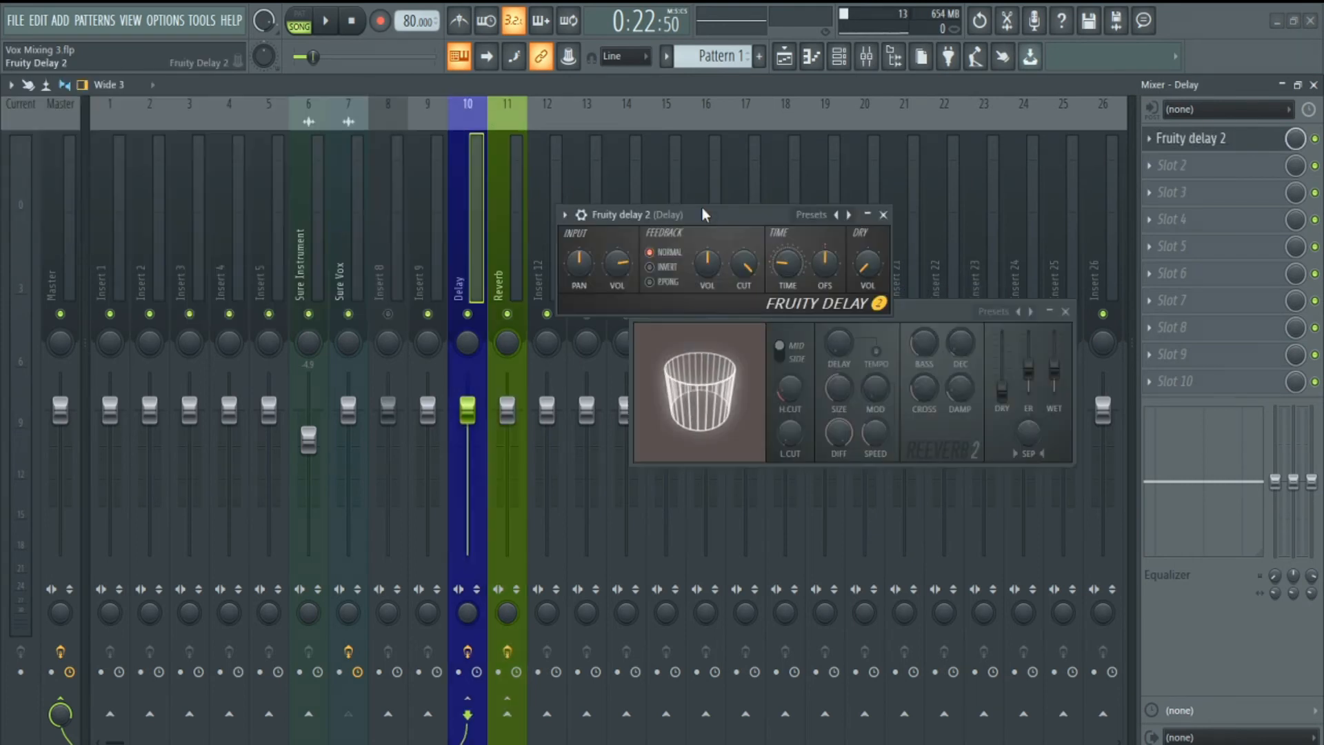
left_click_drag(698, 213, 697, 205)
left_click(504, 242)
left_click(465, 256)
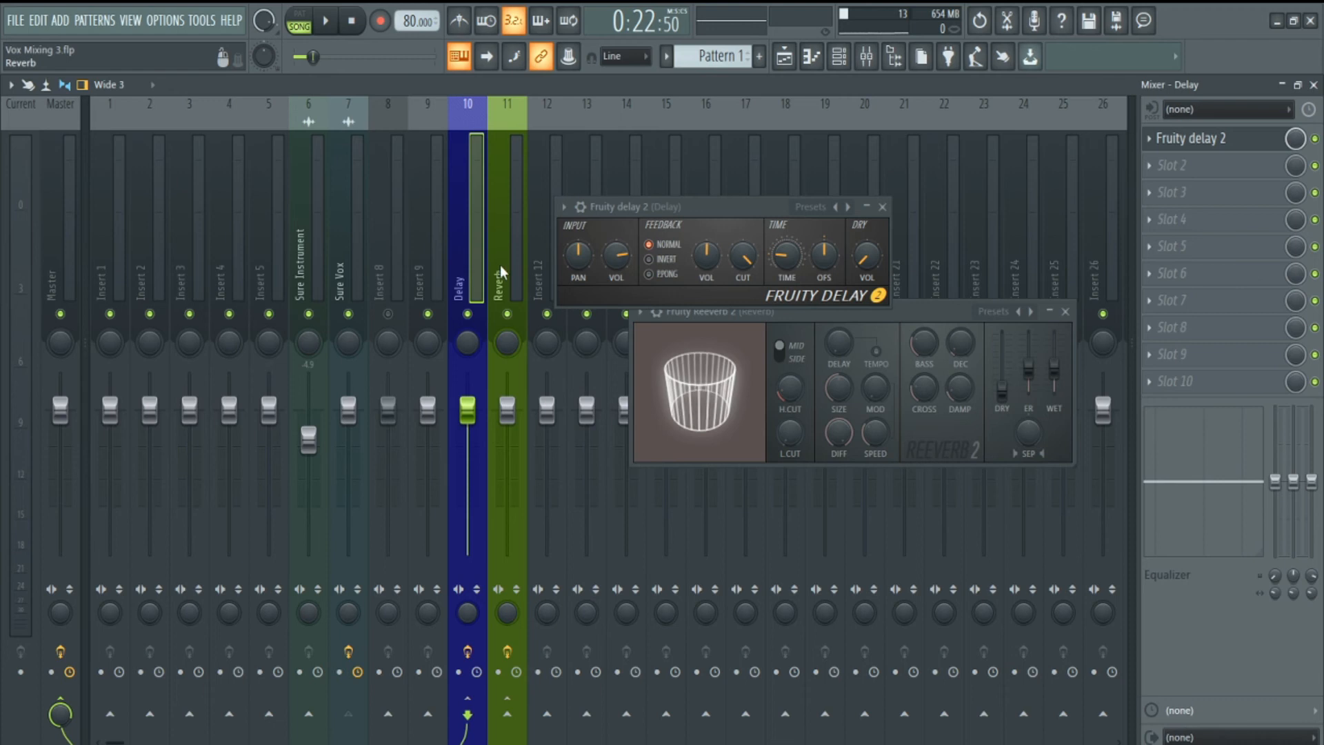
left_click(502, 265)
left_click(465, 281)
left_click(339, 227)
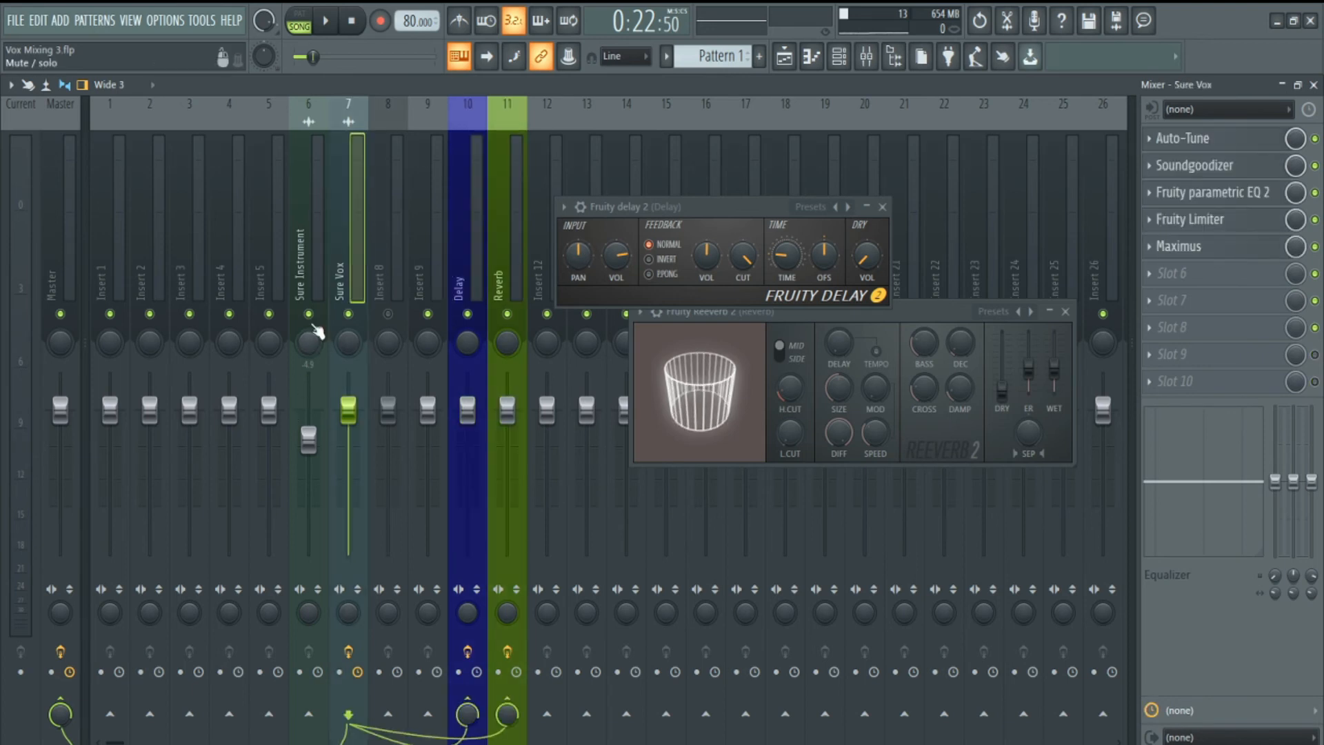
Step: Raise the Sure Instrument fader to -4.5 dB and play the song briefly to hear the delay and reverb sends
mouse_move(308, 440)
left_mouse_down()
mouse_move(308, 463)
mouse_move(308, 438)
left_mouse_up()
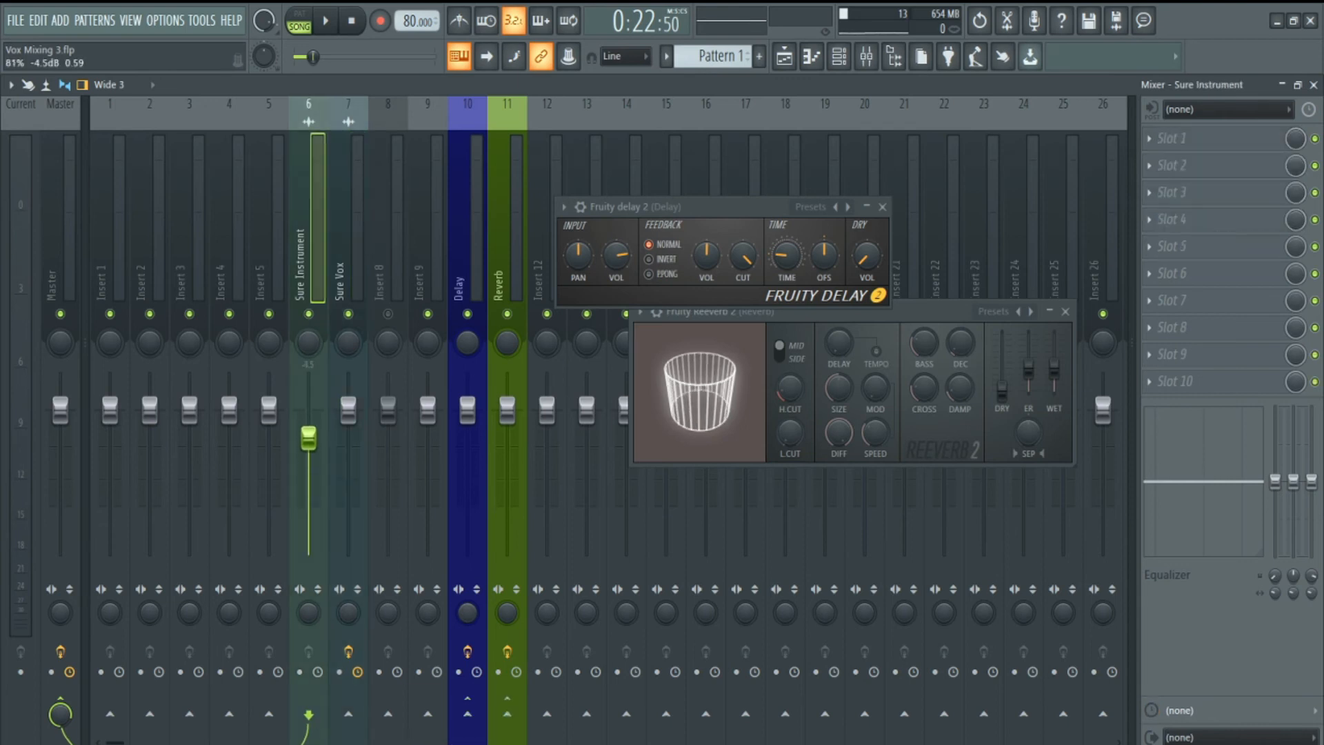
key("space")
key("space")
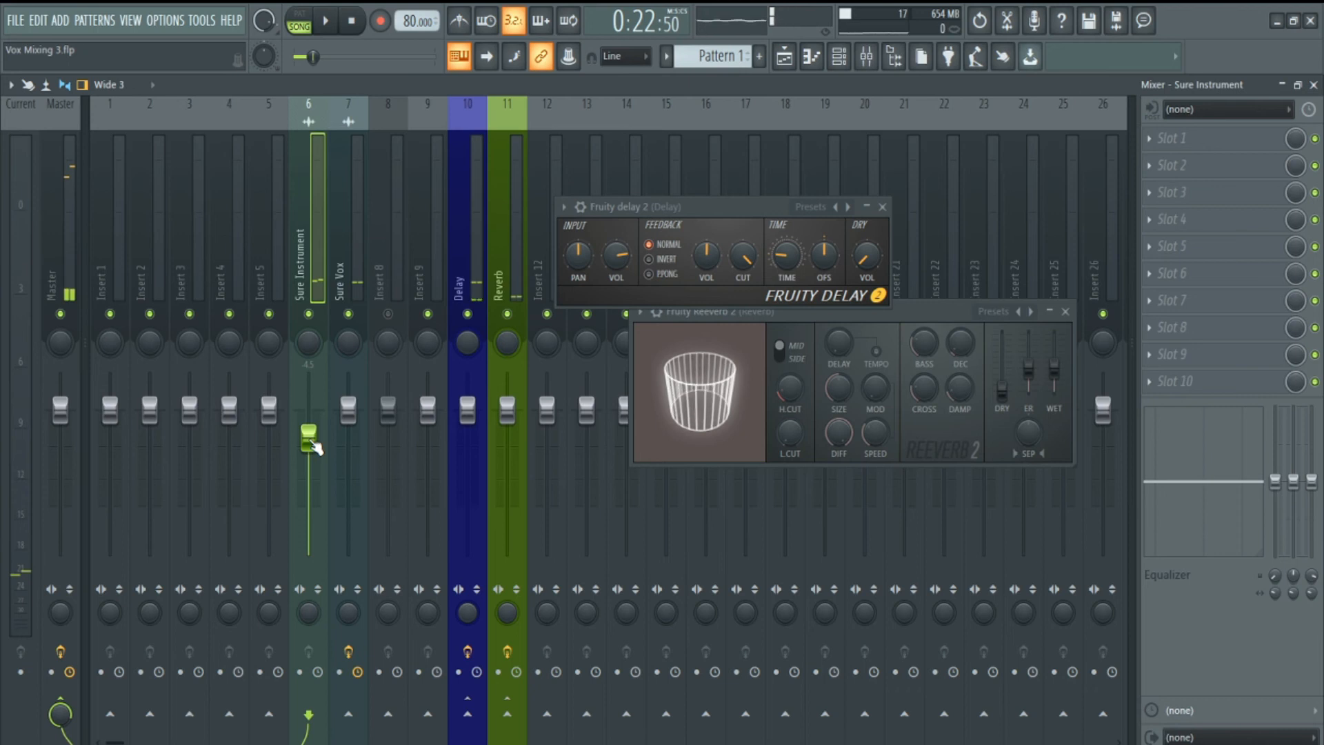
key("space")
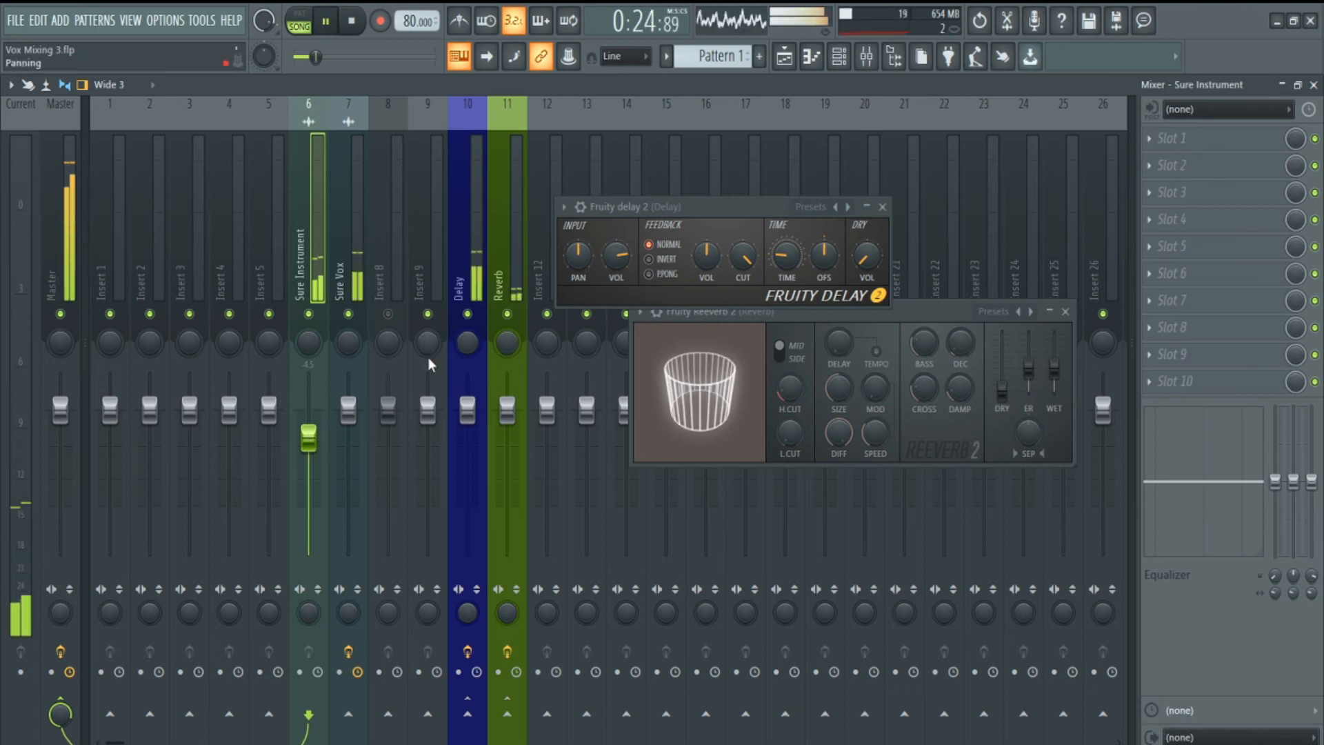
key("space")
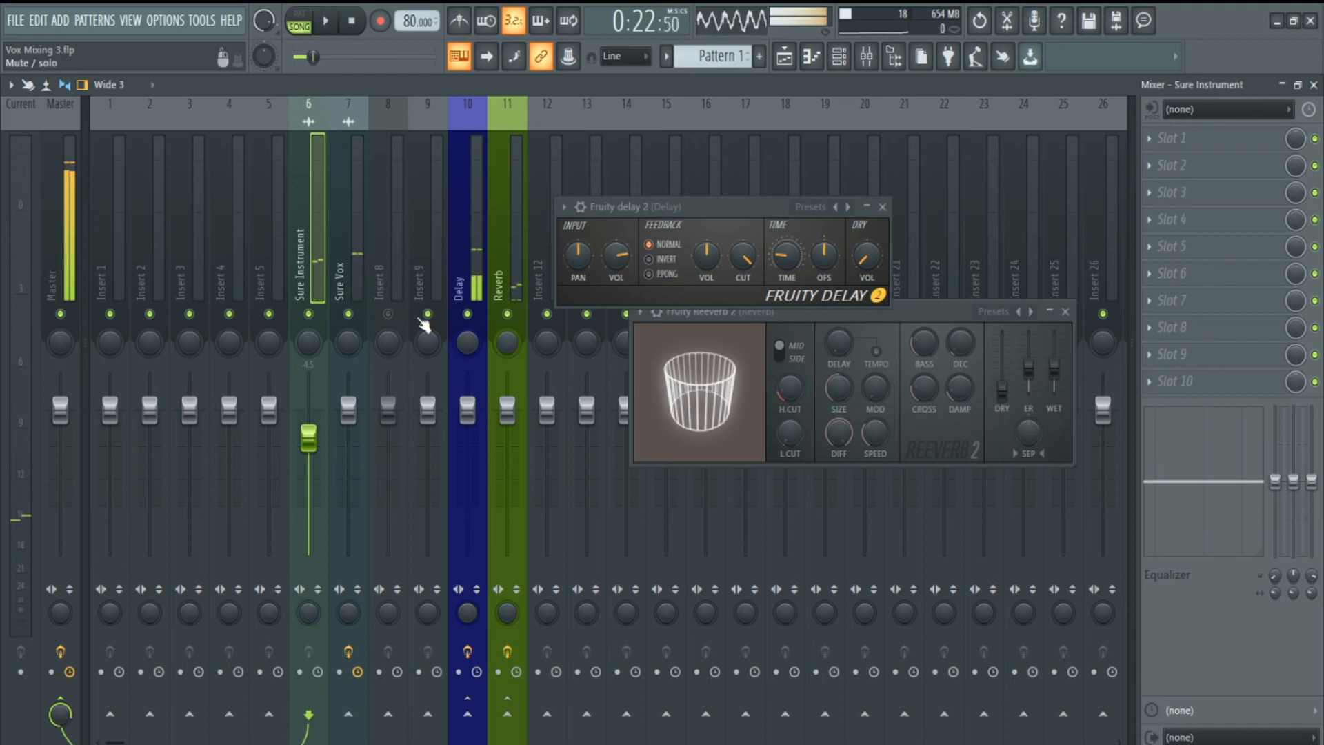
Step: Lower the feedback volume of Fruity Delay 2 and set the Sure Vox send level to the Delay track to 30%
left_click(356, 269)
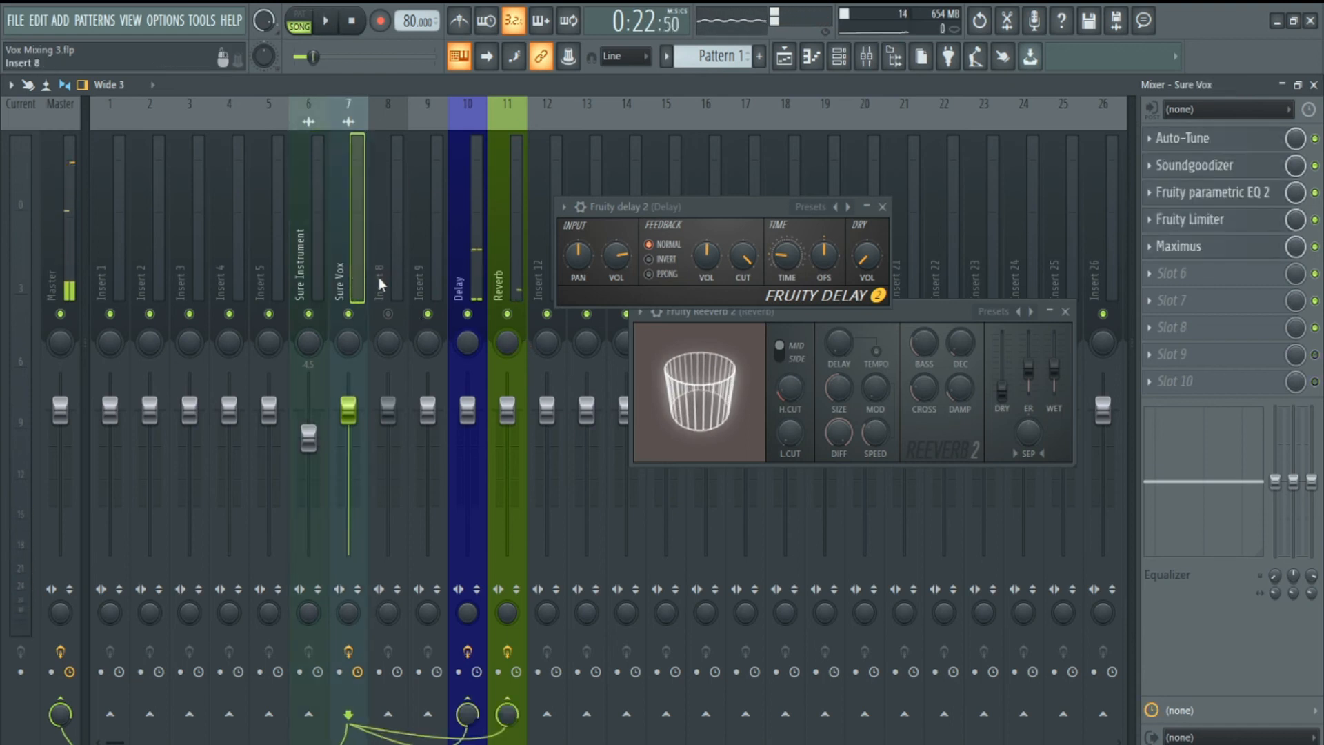
left_click(708, 257)
left_click_drag(707, 256, 707, 276)
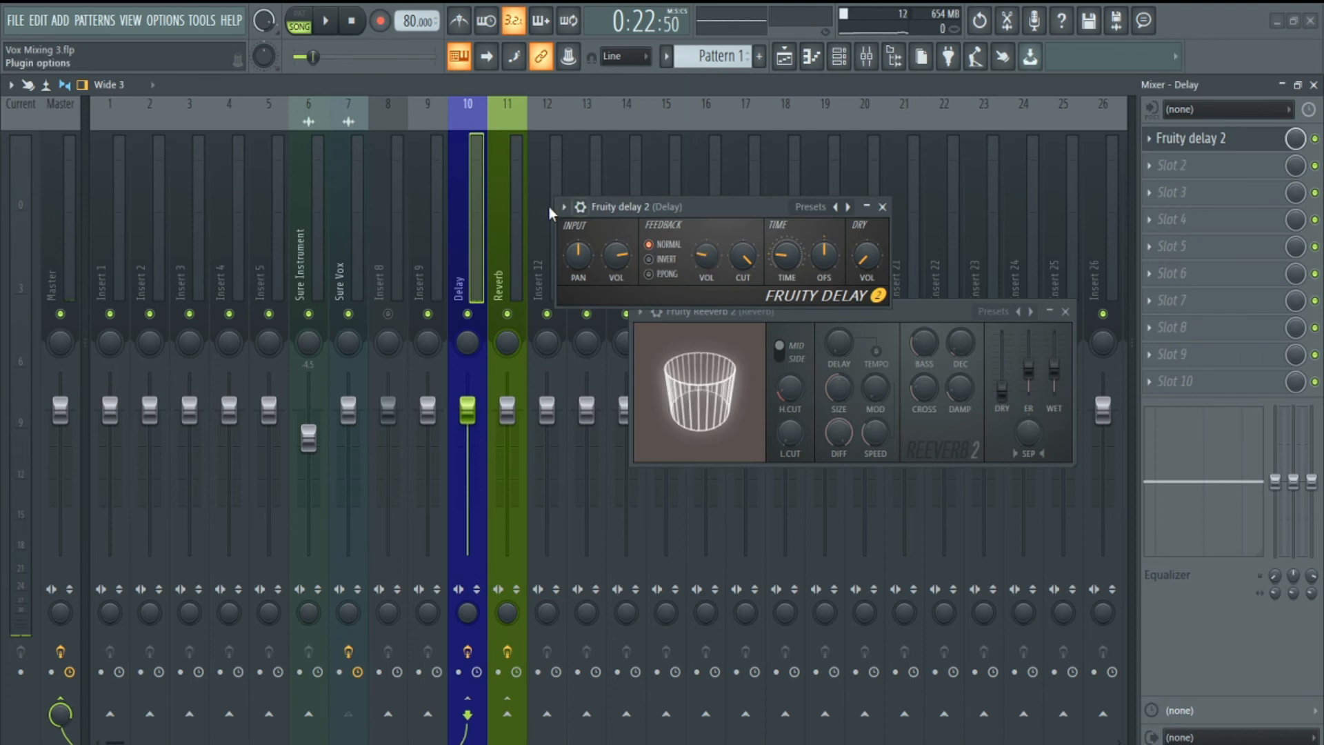
left_click(358, 222)
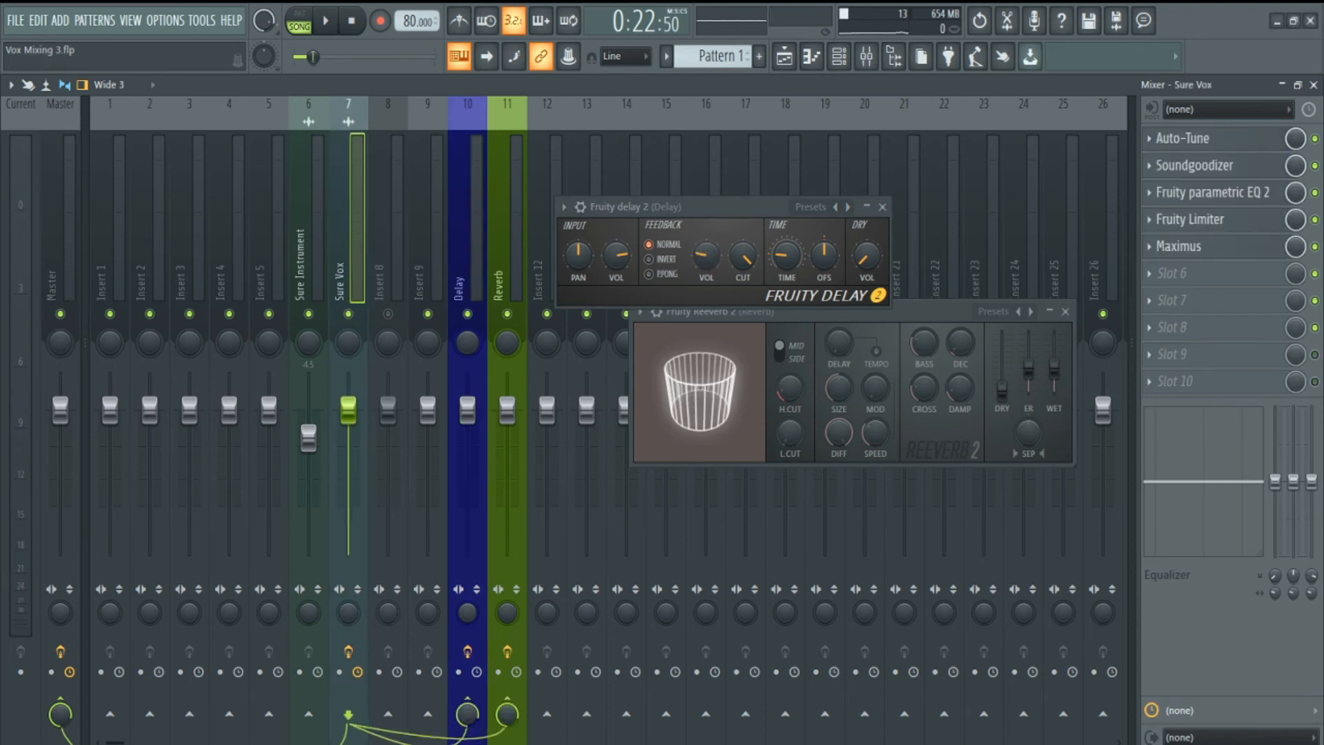
left_click_drag(470, 715, 470, 744)
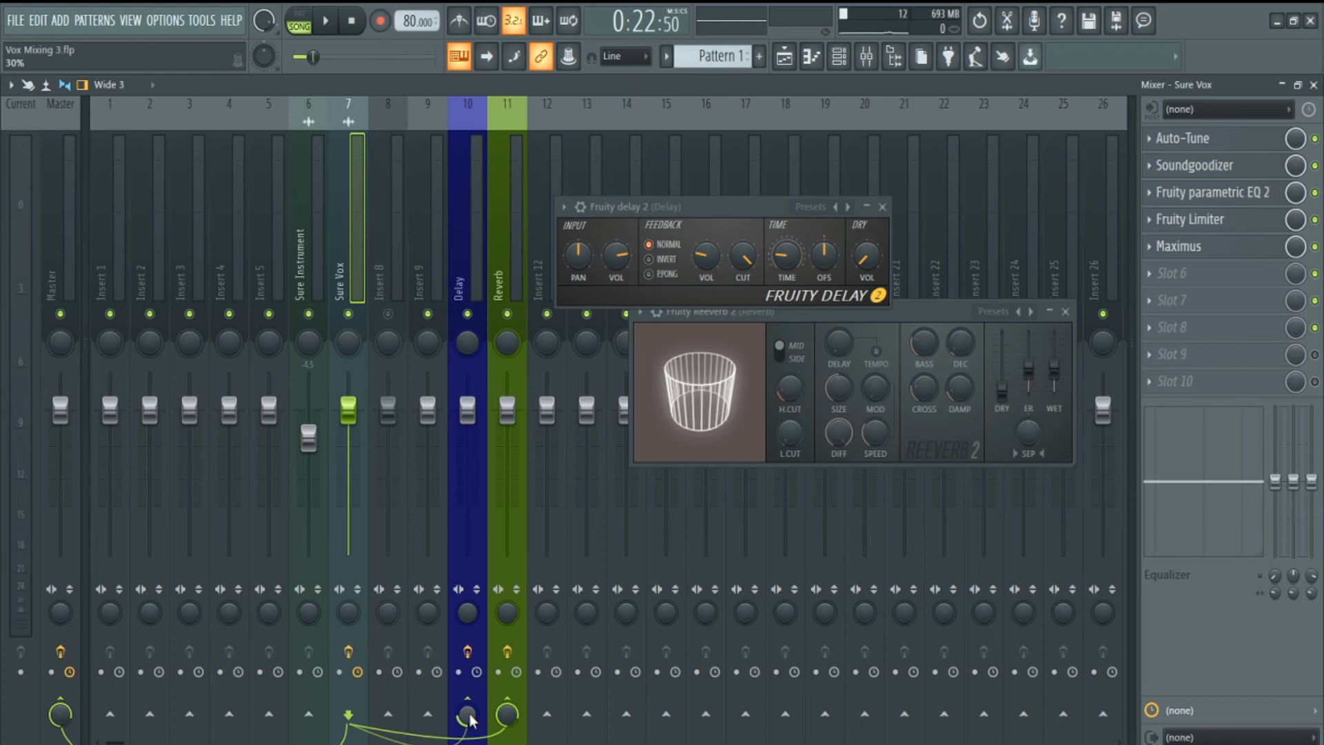
Step: Play the song to check the delay, stop it and increase the delay time in Fruity Delay 2 slightly
key("space")
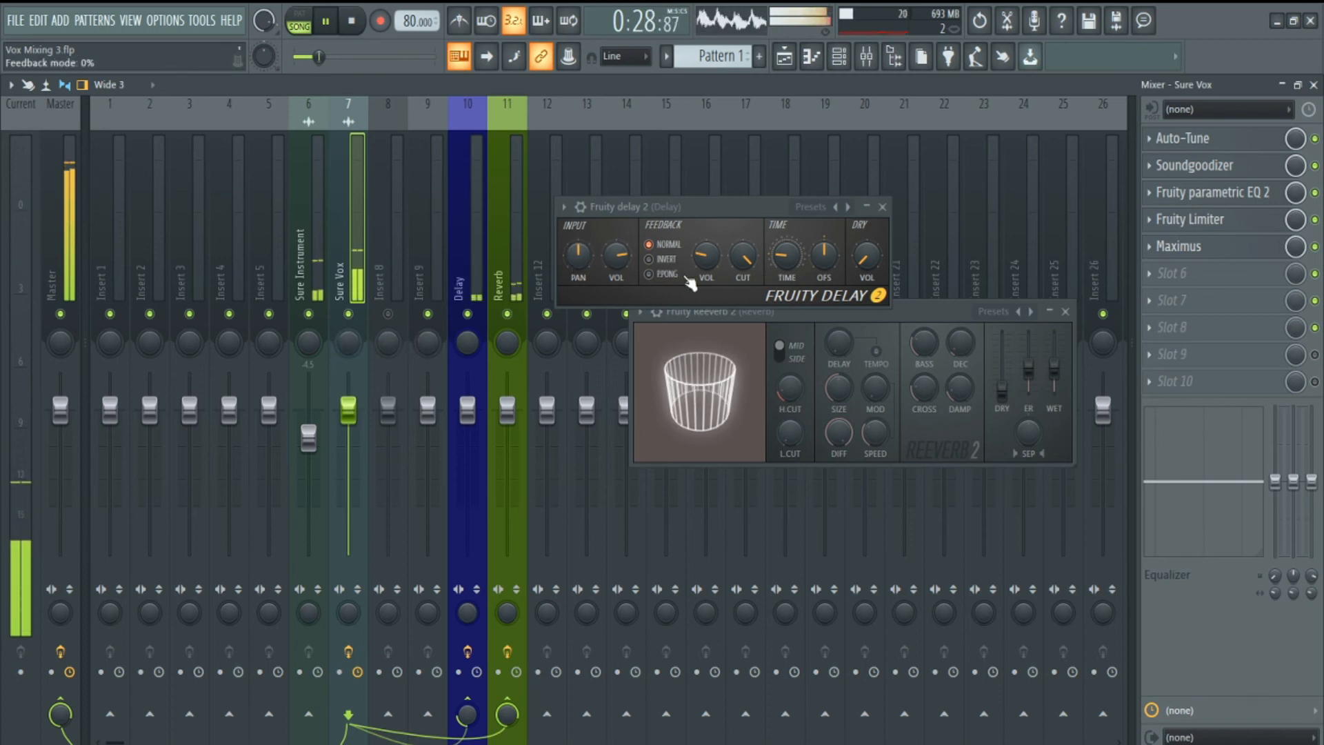
key("space")
left_click_drag(786, 257, 786, 252)
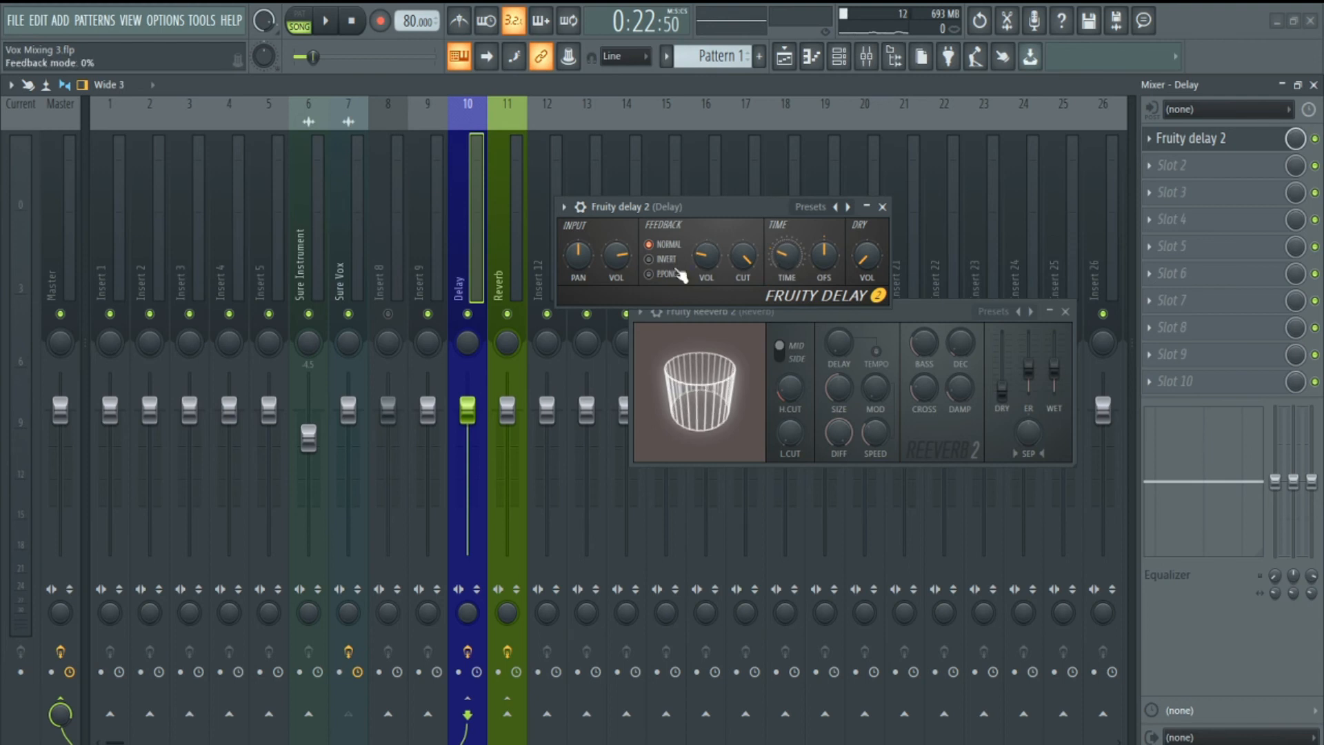
Step: Play the song, reduce the Sure Vox send level to the Delay track to 22%, and stop playback
key("space")
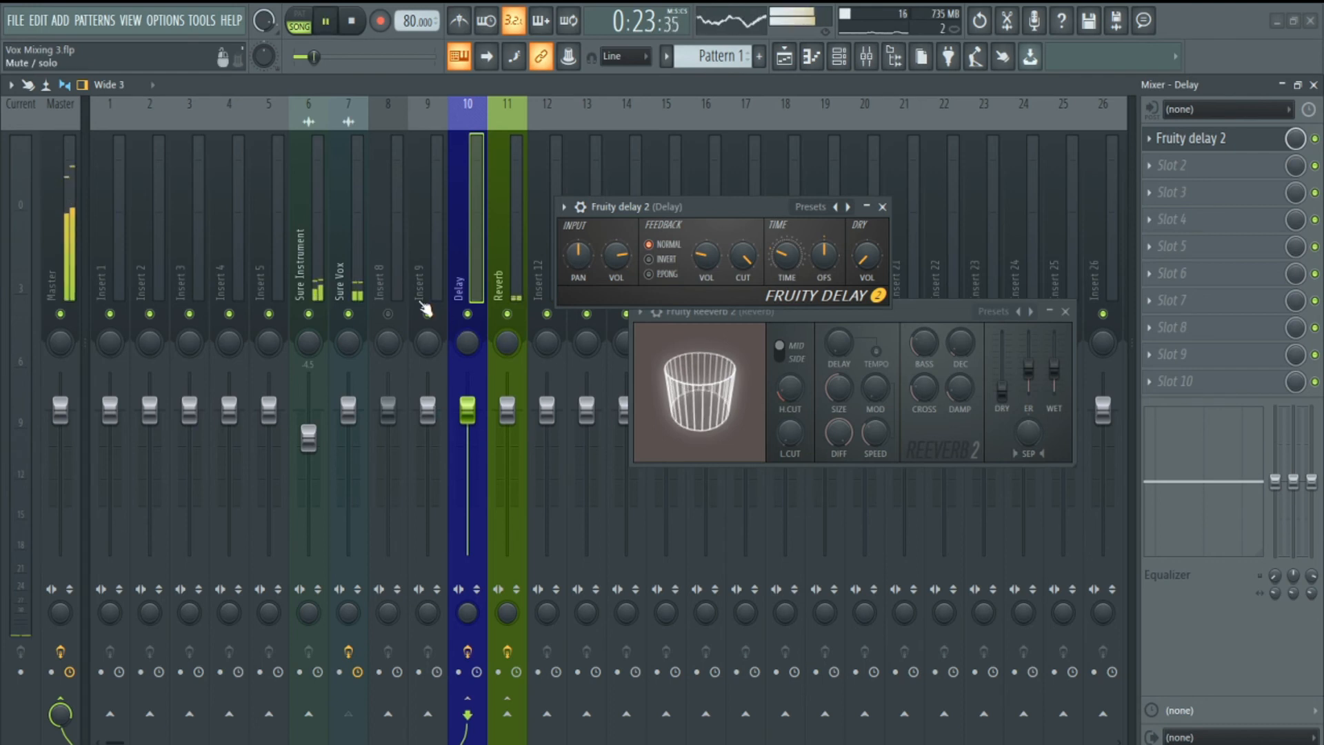
left_click(348, 279)
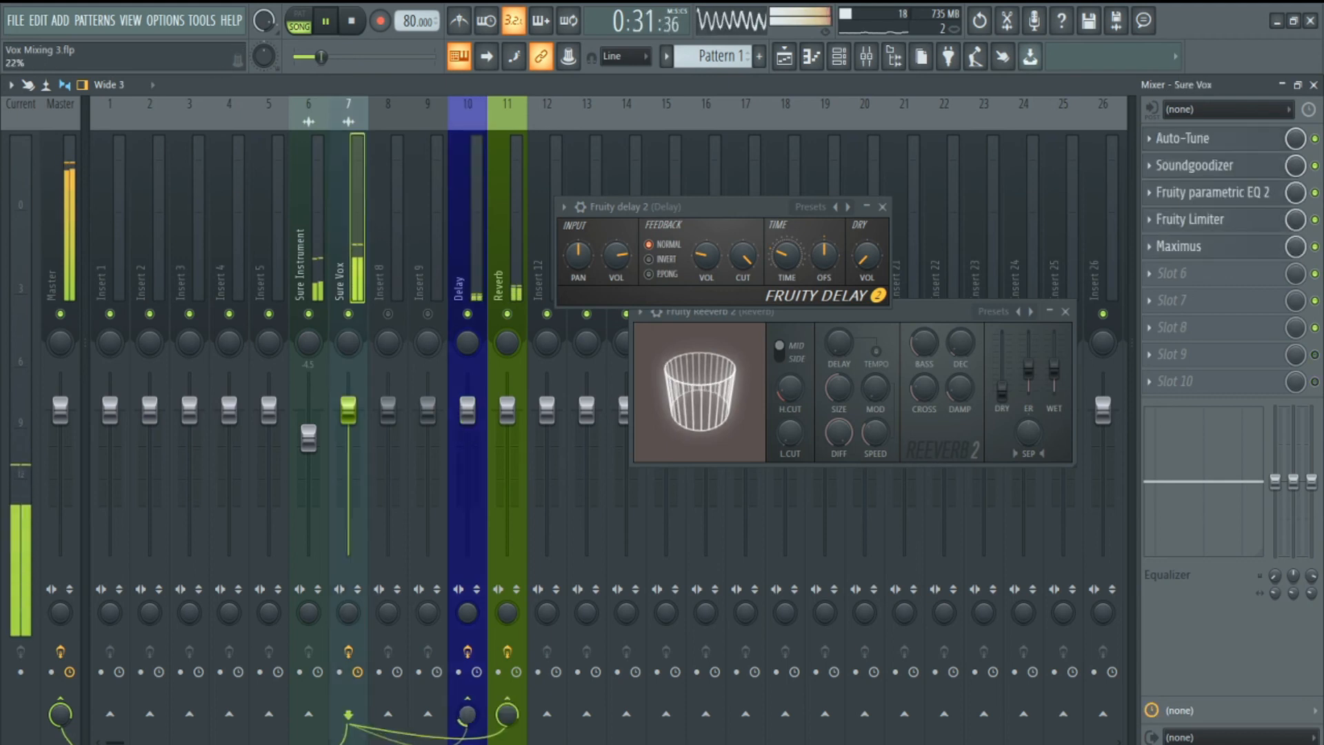
key("space")
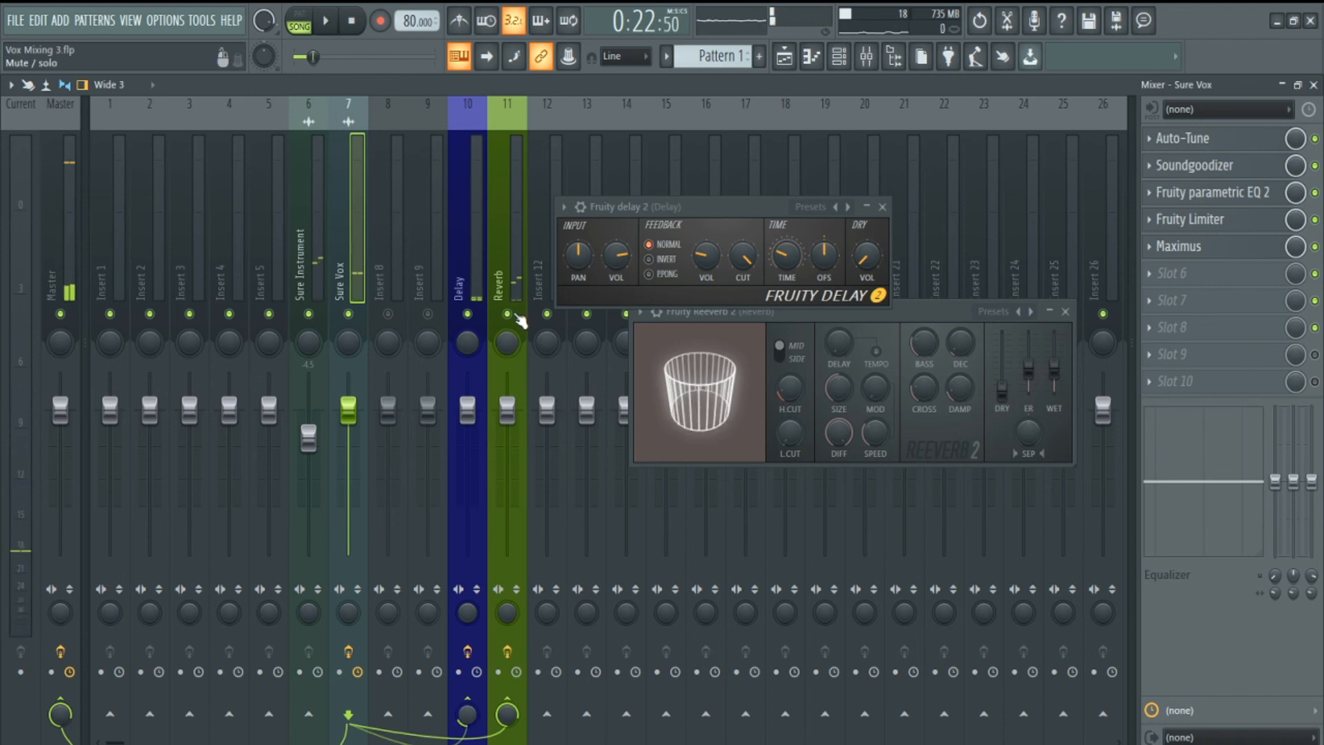
Step: Mute the Reverb track and play the song to hear the vocal with only the delay
left_click(507, 314)
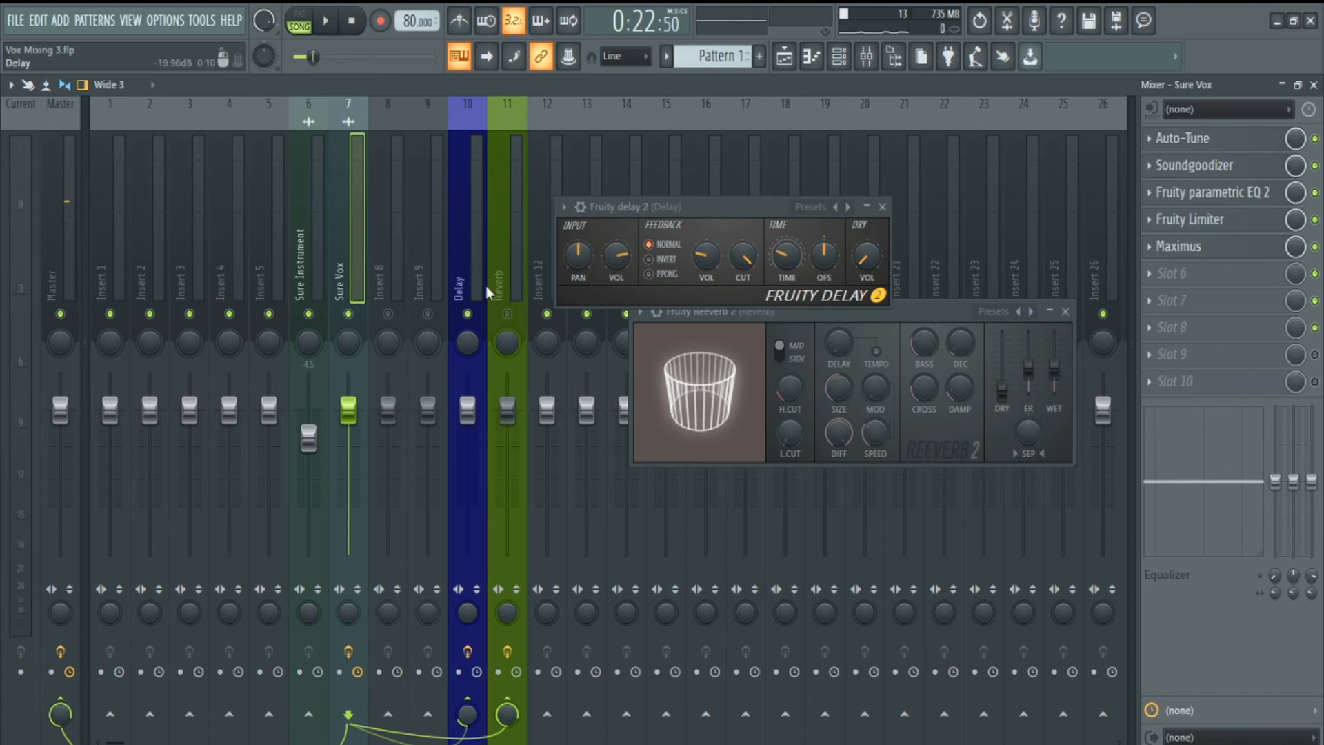
left_click(466, 276)
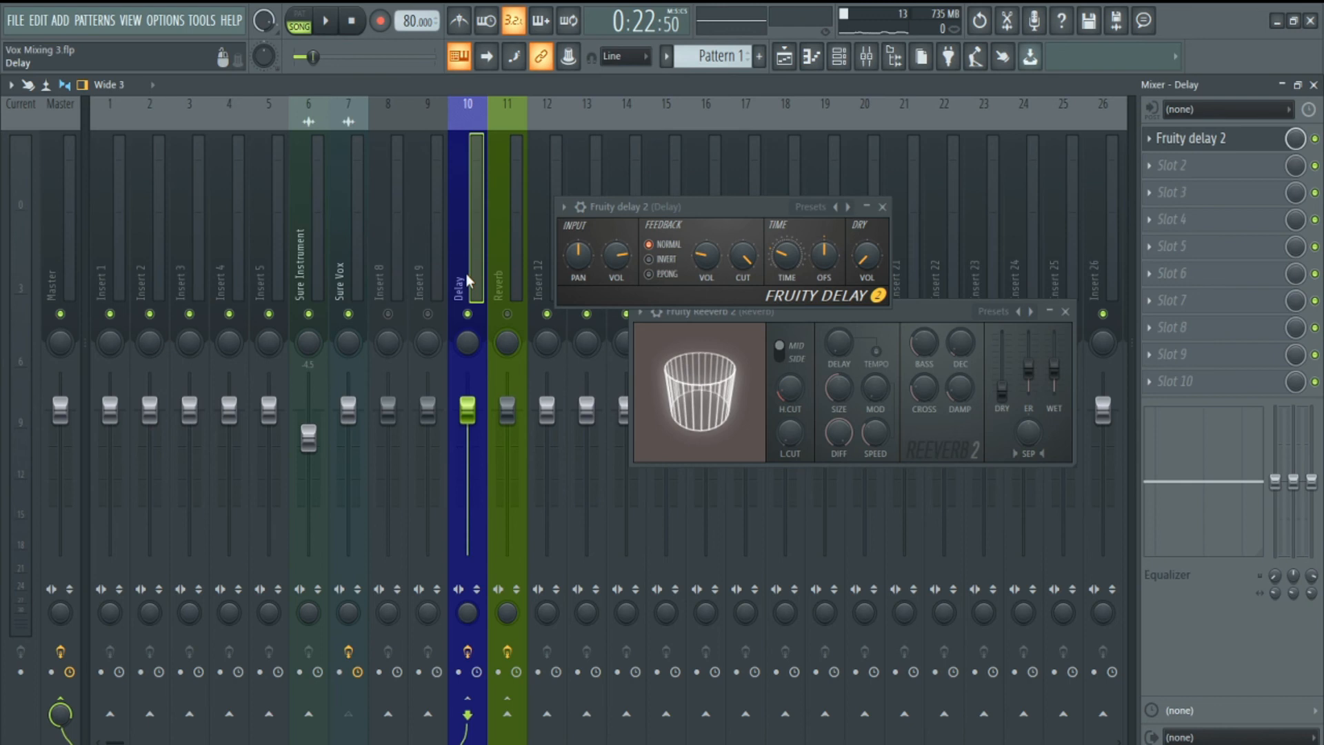
left_click(359, 298)
key("space")
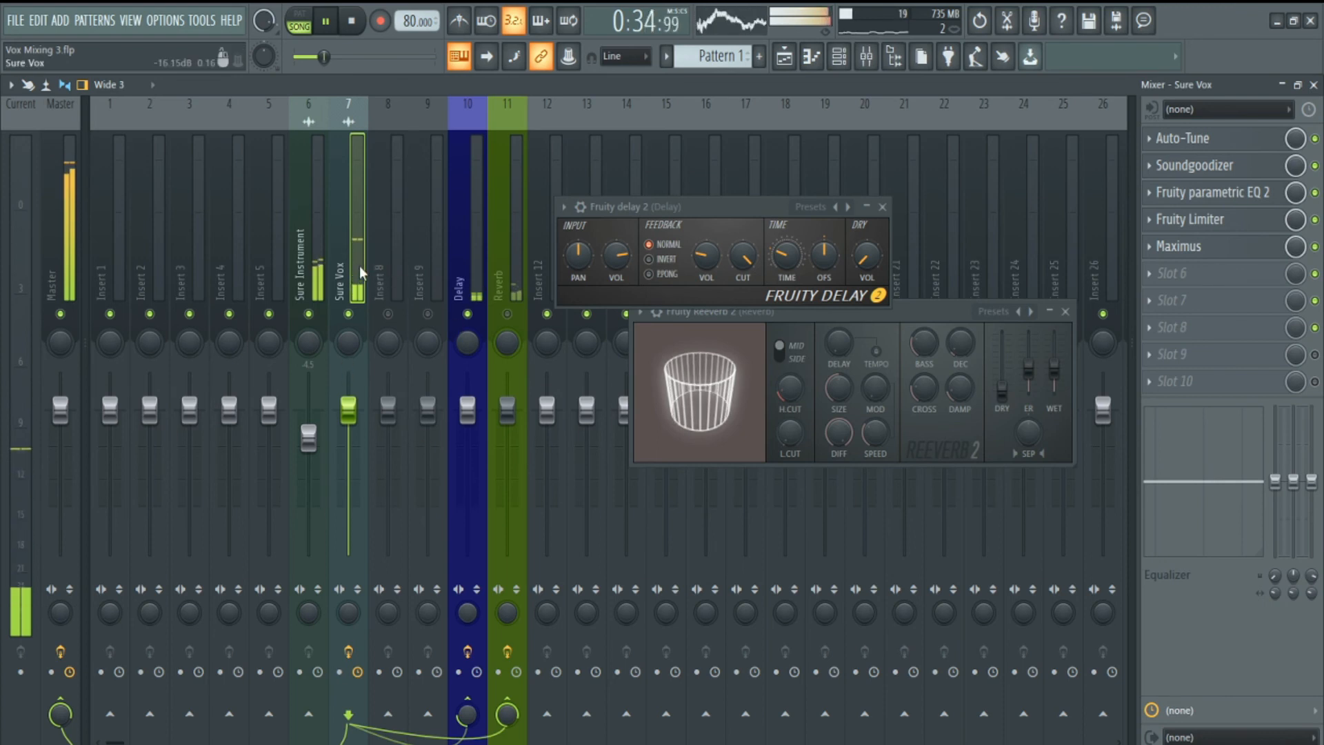
key("space")
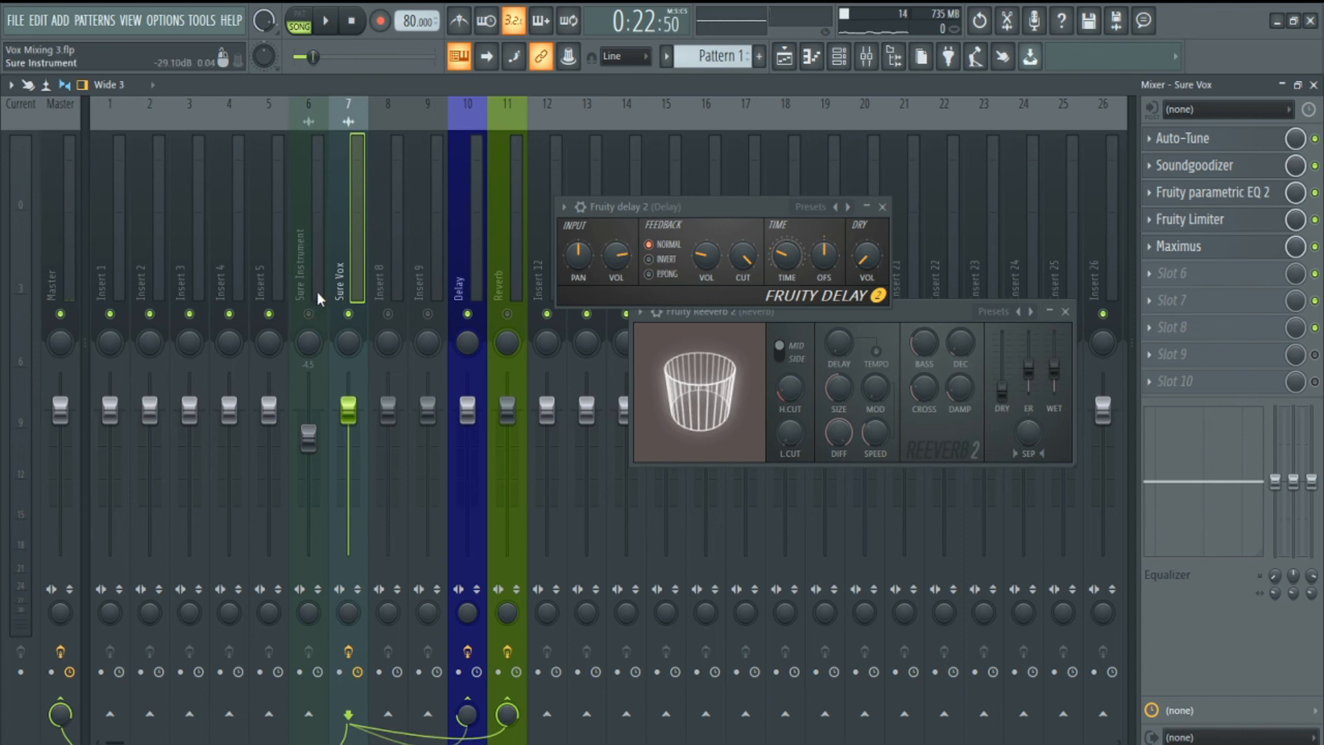
Step: Compare the vocal's delay with the Sure Instrument track muted and with it unmuted
key("space")
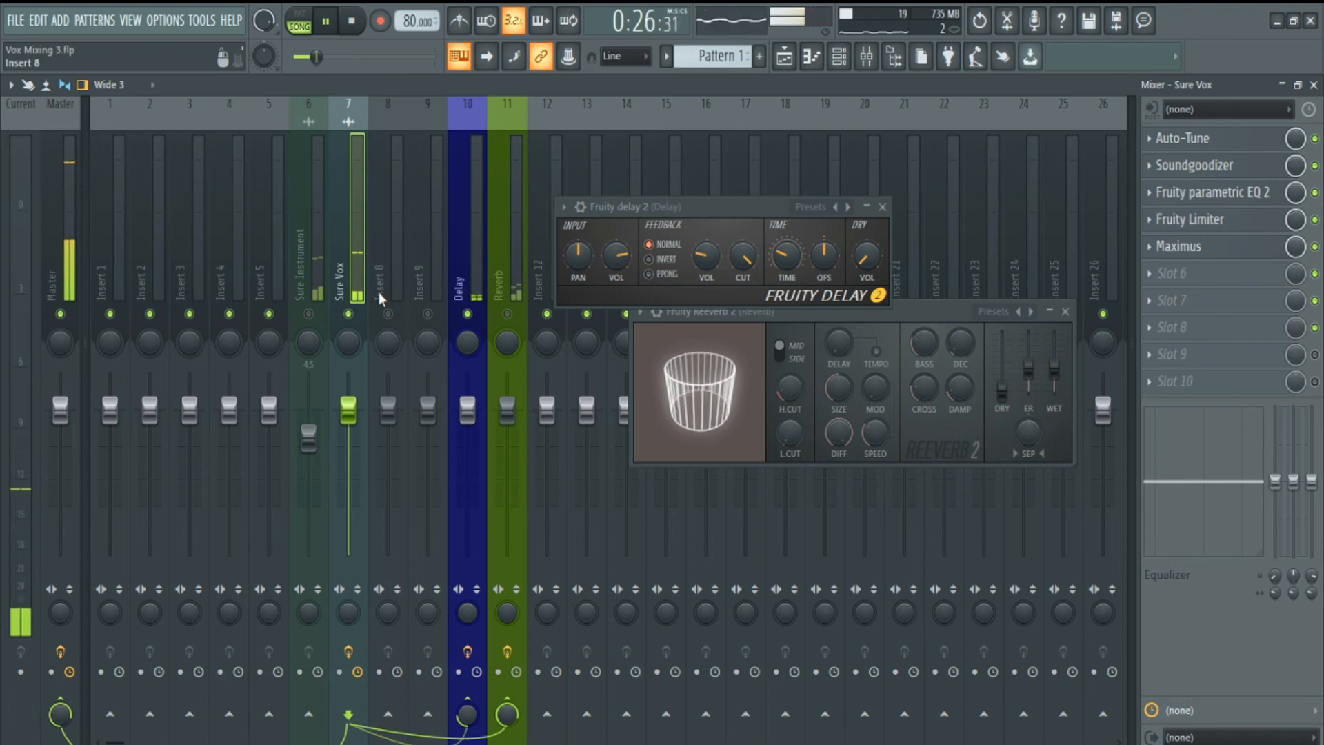
key("space")
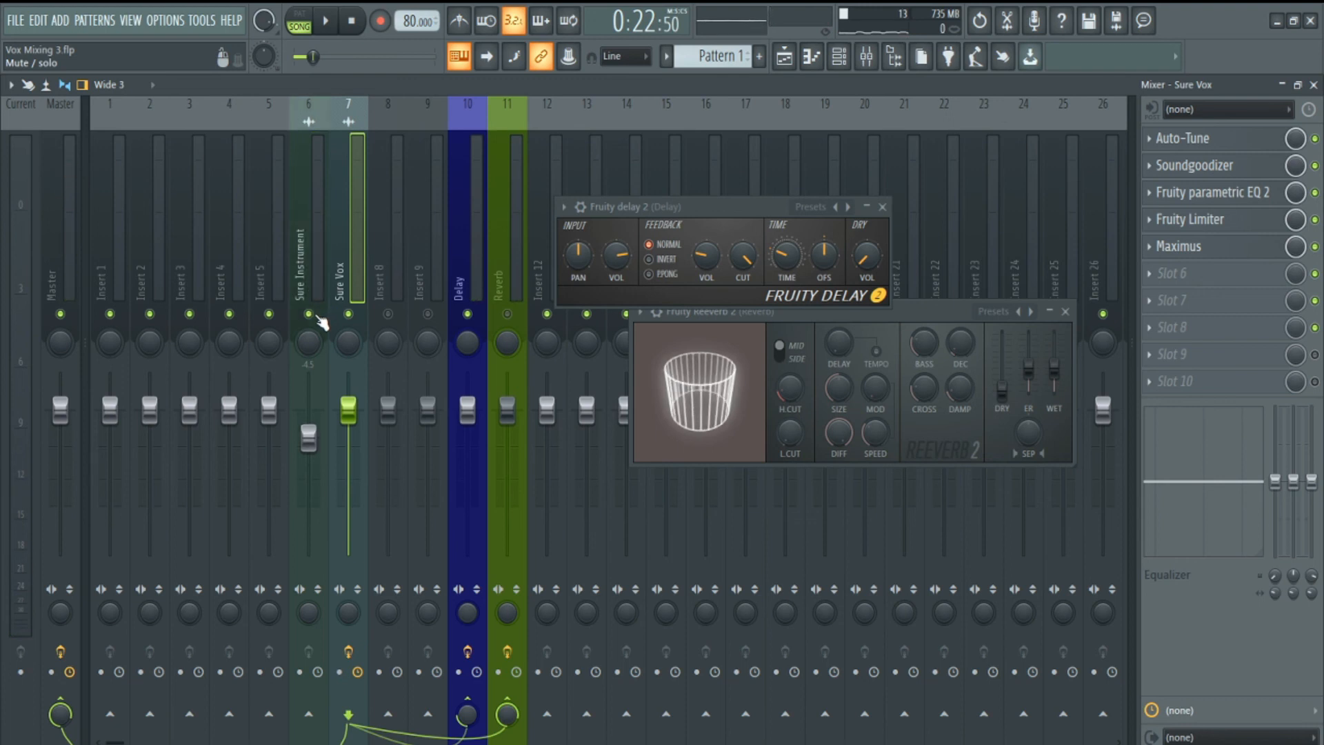
key("space")
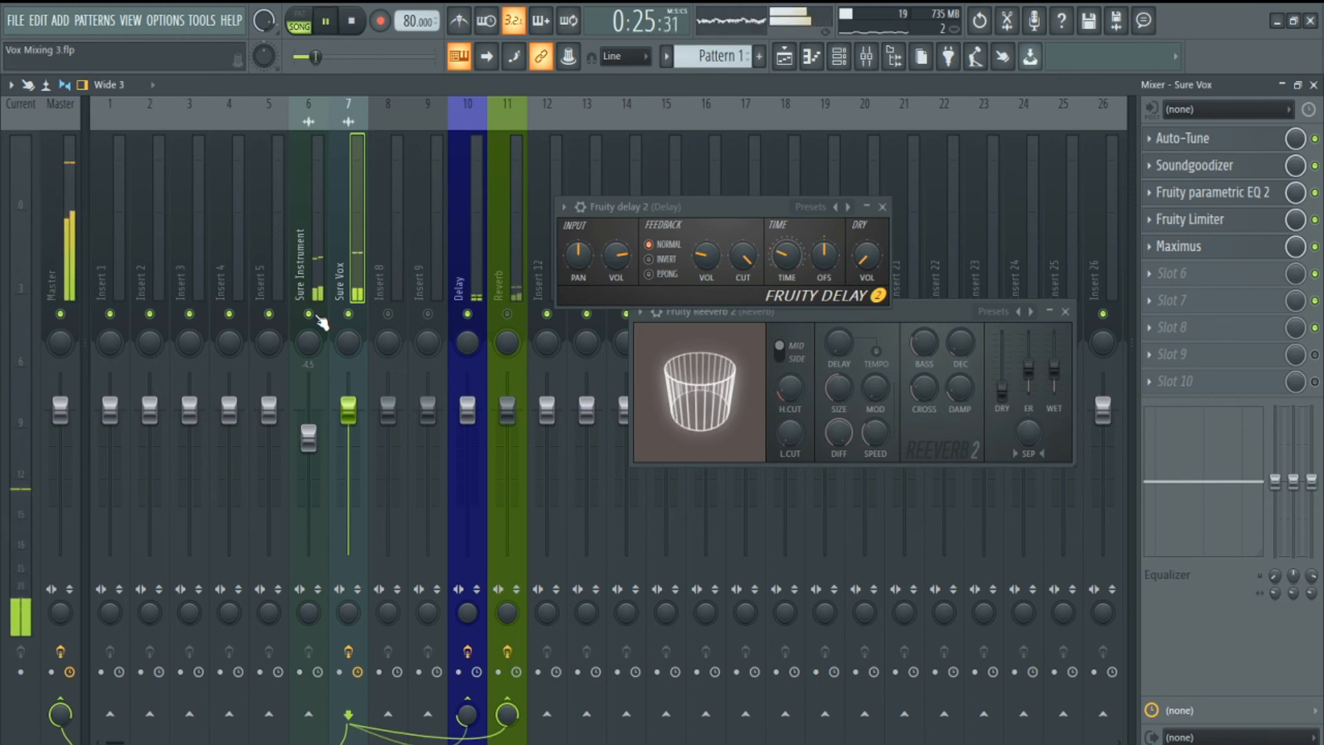
key("space")
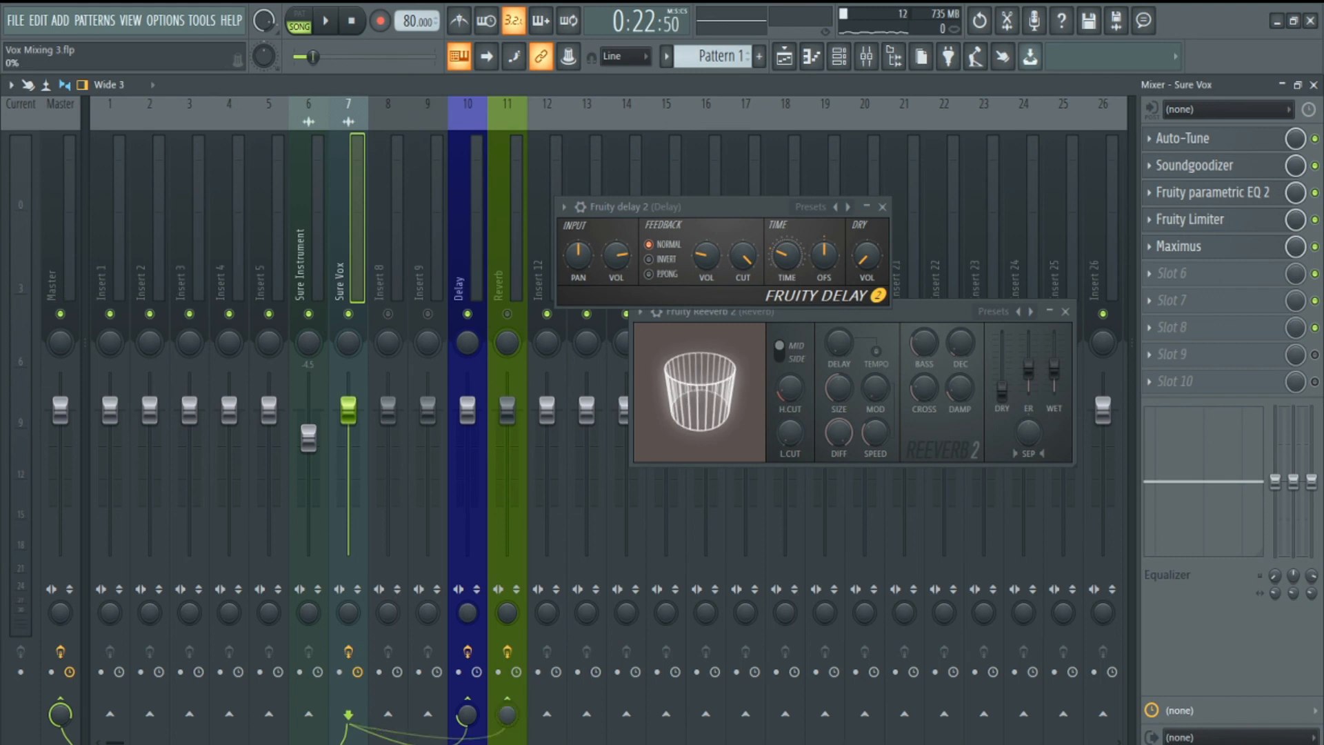
Step: Put away the Fruity Delay 2 window and play the vocal with the Reverb track unmuted and Sure Instrument muted
left_click_drag(701, 218, 738, 219)
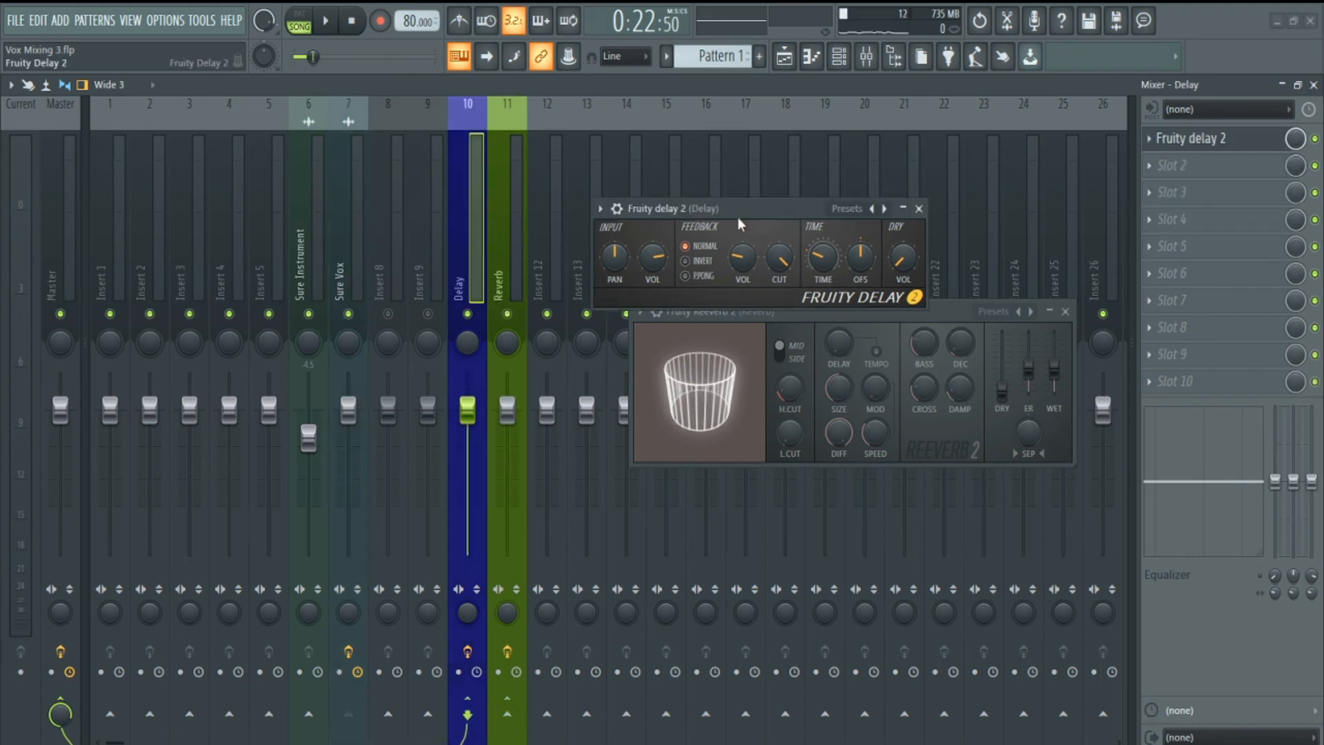
left_click(510, 238)
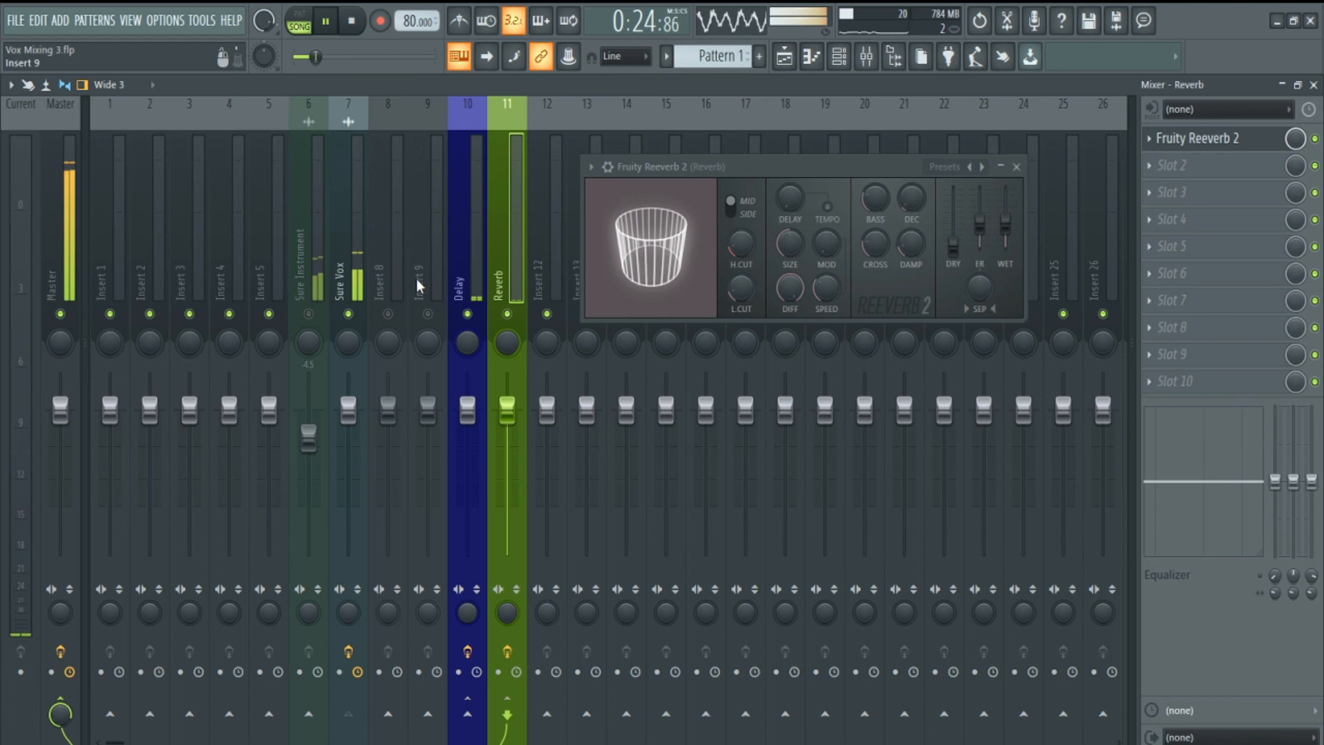
left_click(356, 261)
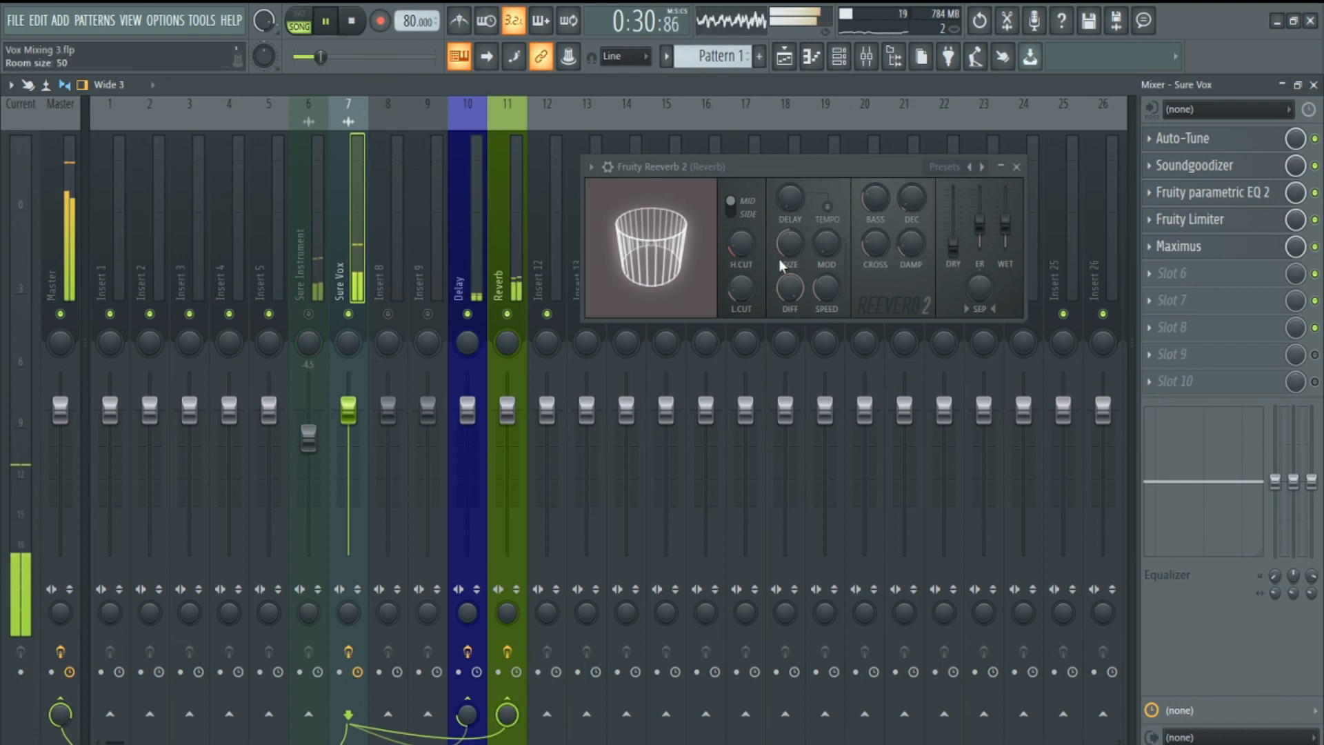
Step: Try the Fruity Reeverb 2 low cut at 3000 Hz during playback and turn it back down to Off
left_click(741, 288)
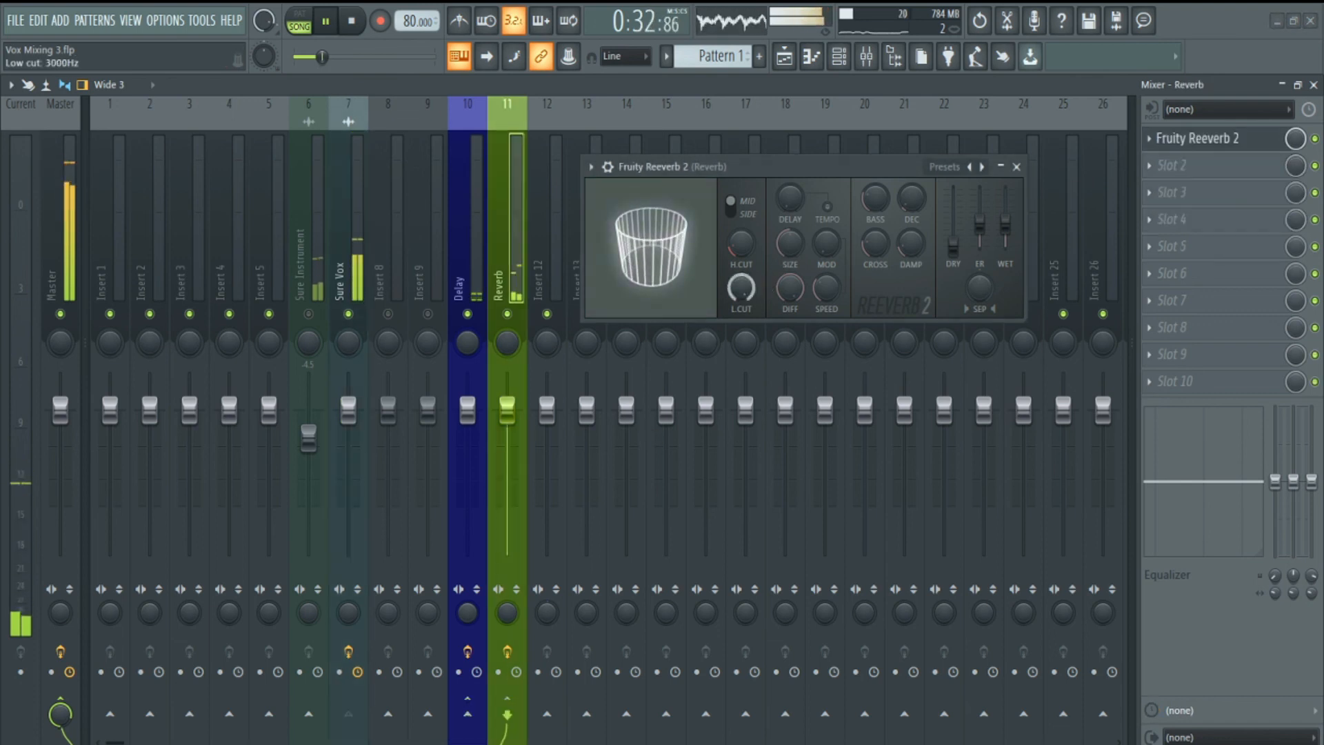
left_click_drag(742, 289, 743, 345)
key("space")
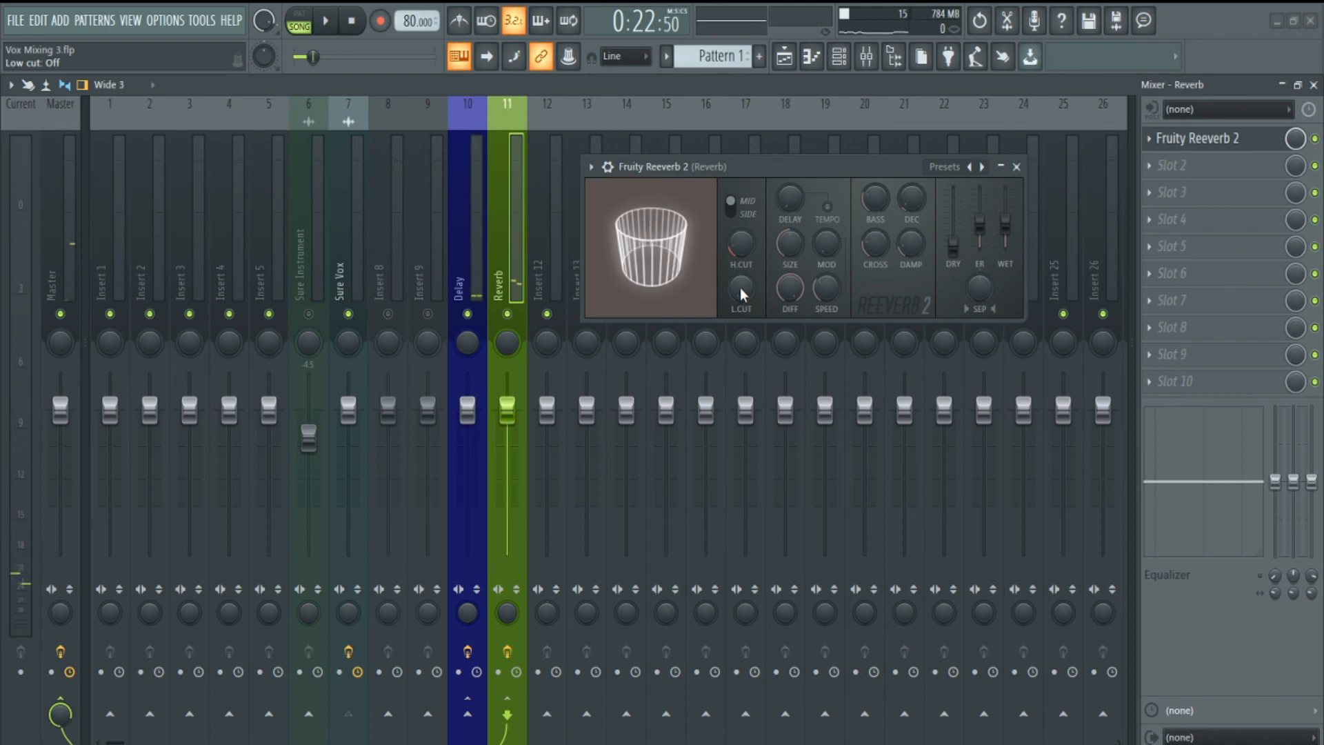
Step: Adjust the low cut of Fruity Reeverb 2 slightly and play the vocal to check the reverb
key("space")
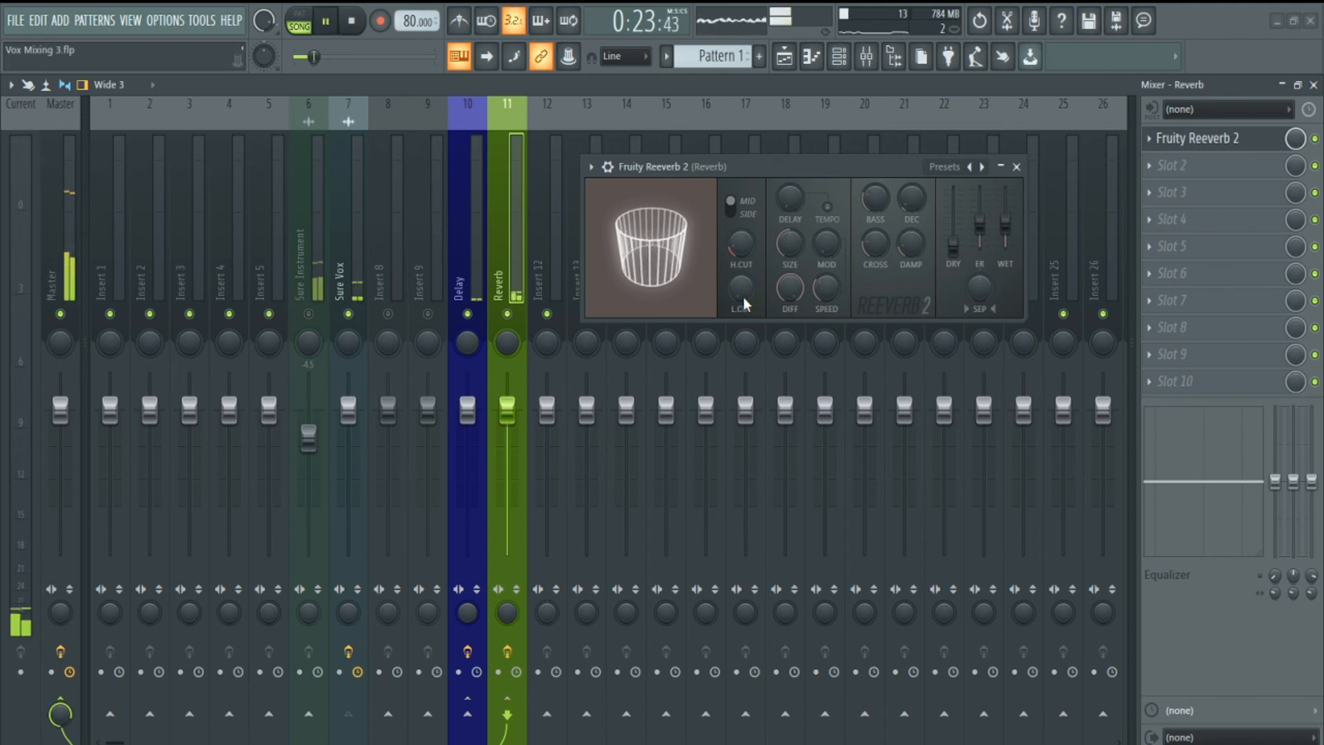
key("space")
mouse_move(741, 288)
left_mouse_down()
mouse_move(741, 272)
mouse_move(741, 294)
left_mouse_up()
key("space")
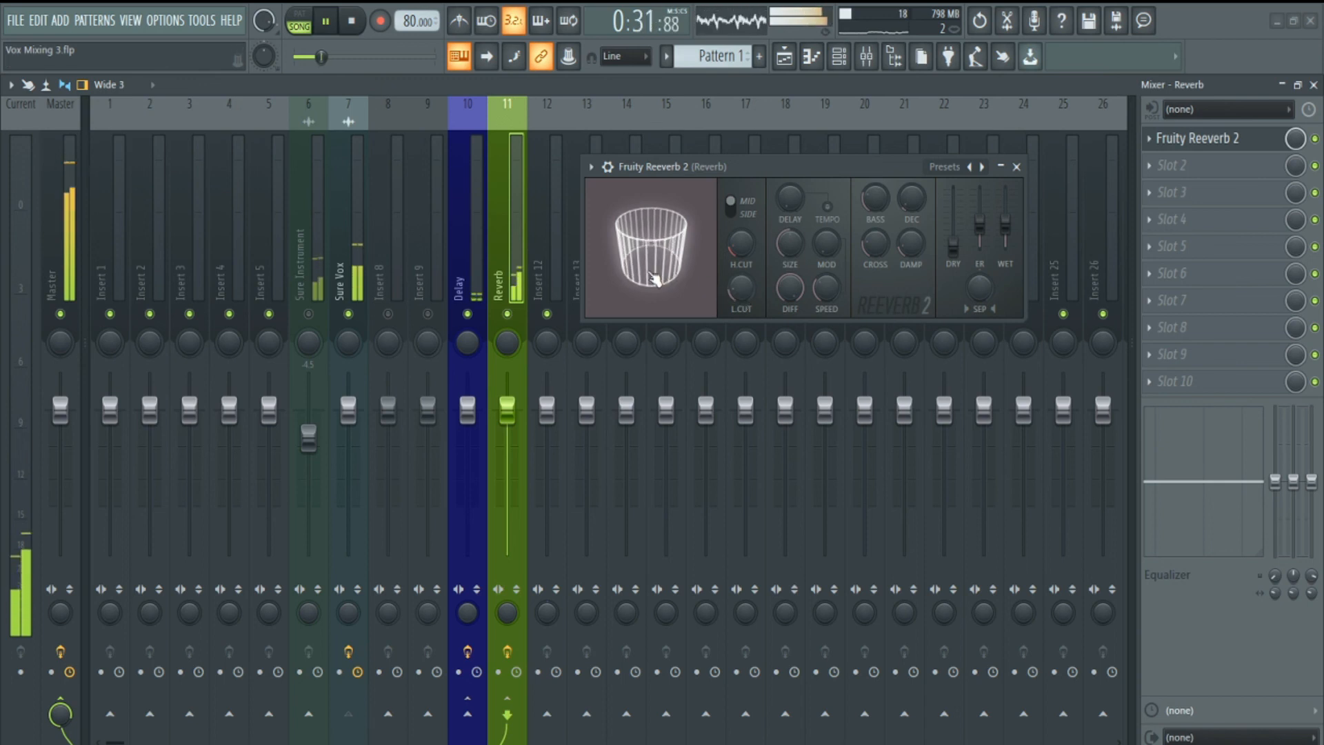
key("space")
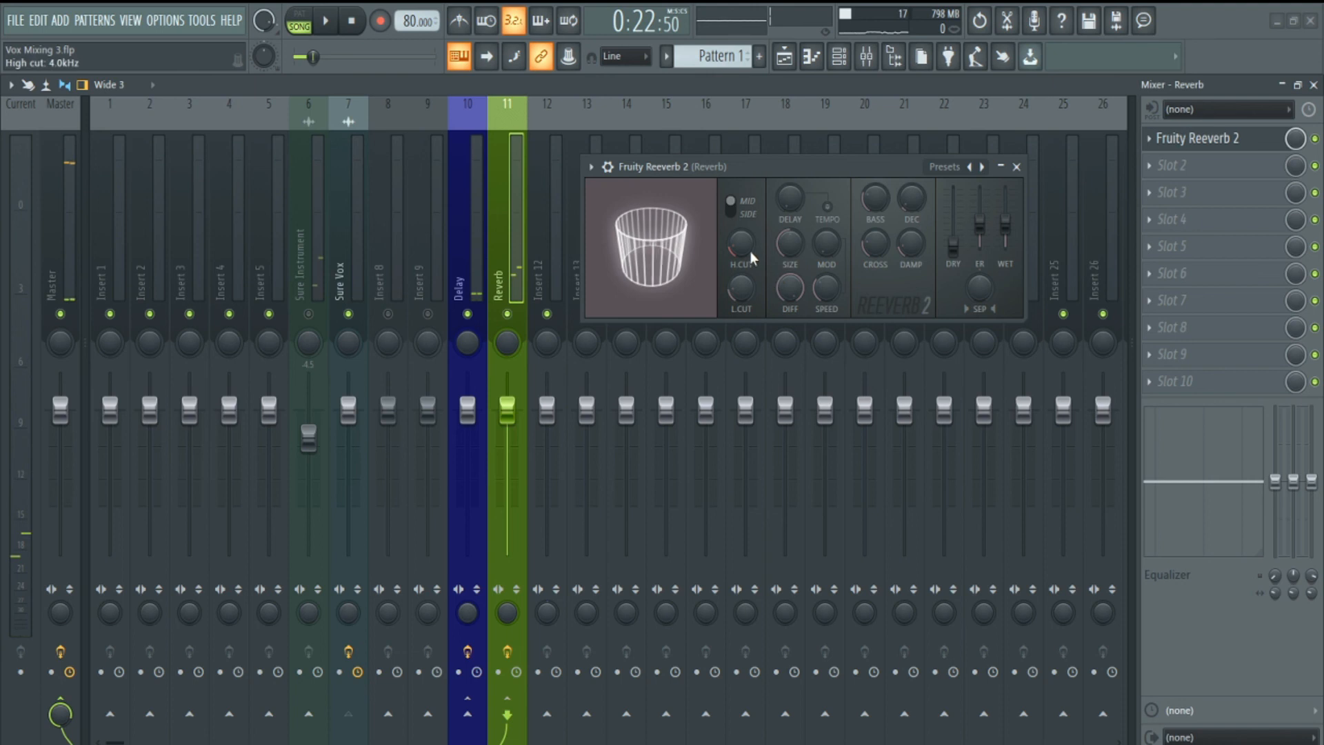
Step: Adjust the high cut of Fruity Reeverb 2 while listening to the vocal
left_click_drag(742, 243, 742, 242)
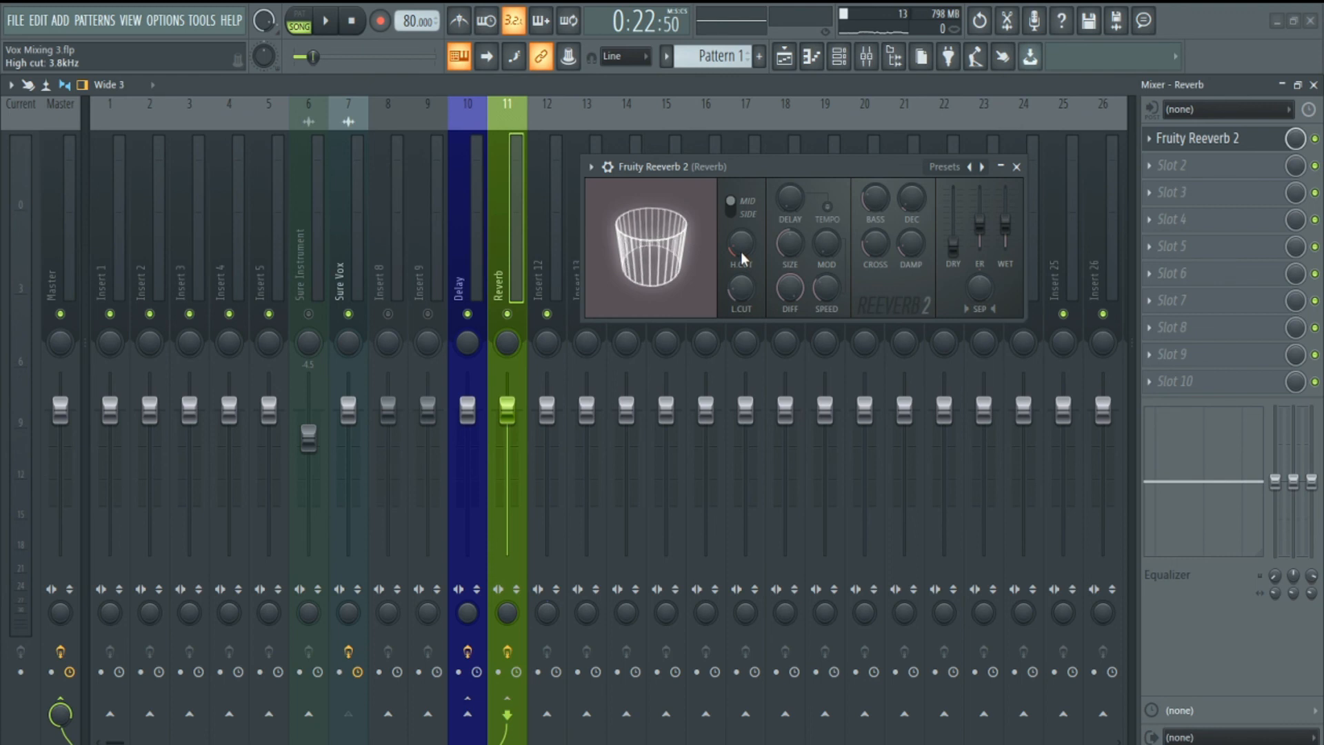
key("space")
mouse_move(739, 245)
left_mouse_down()
mouse_move(739, 204)
mouse_move(741, 257)
left_mouse_up()
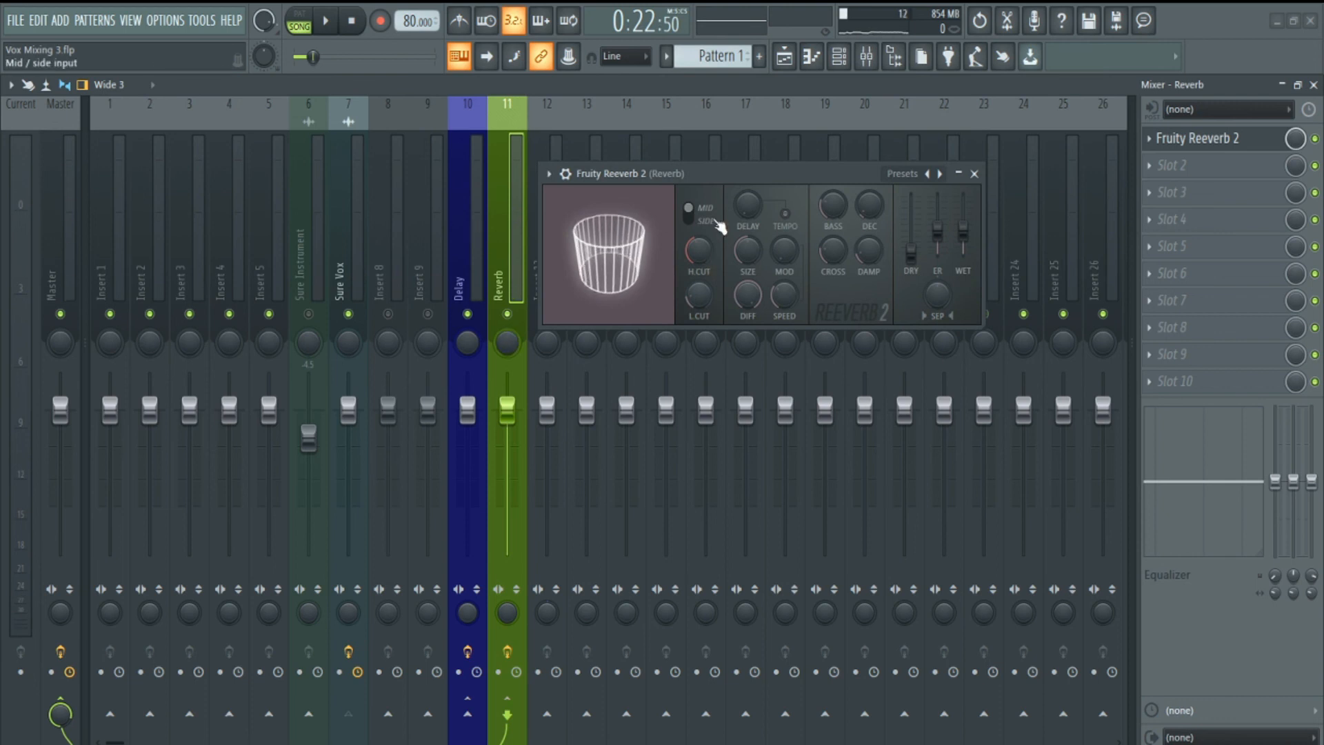
Step: Unmute Sure Instrument, play the song, and set the Sure Vox send level to the Reverb track to 47%
left_click(336, 260)
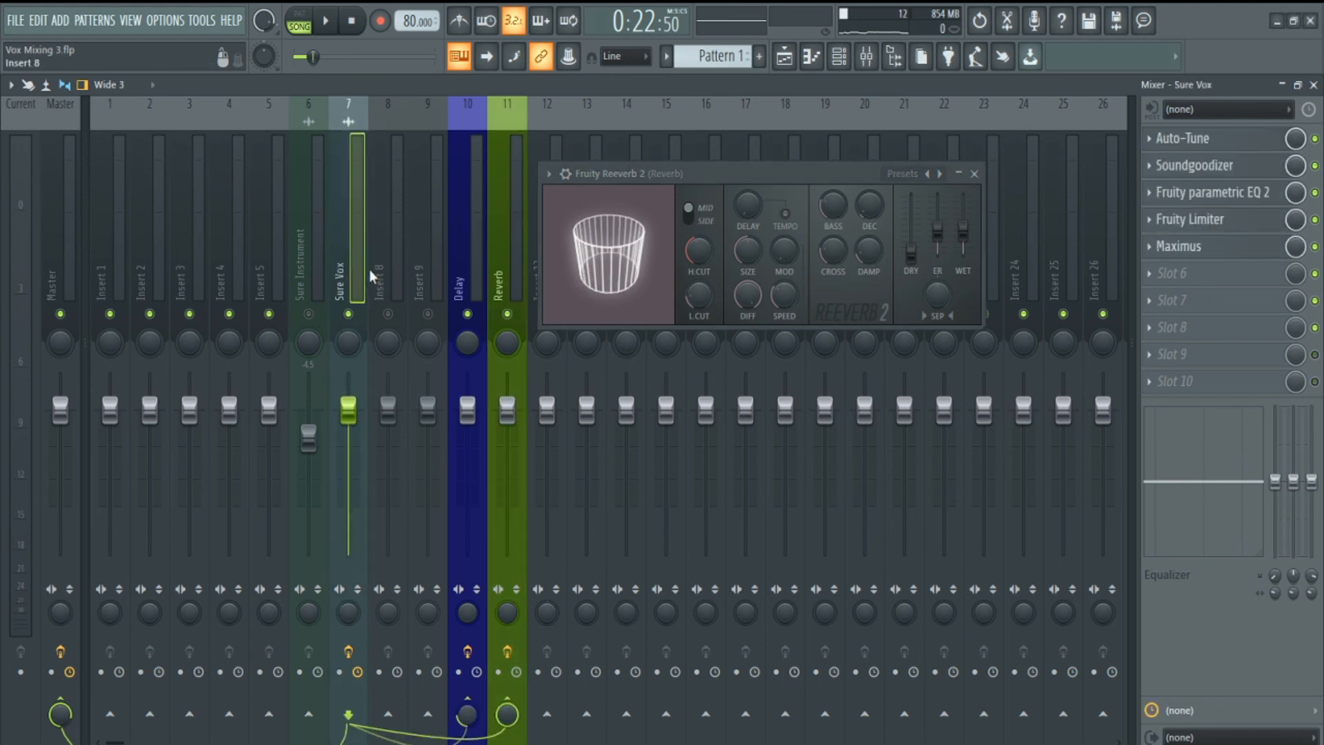
key("space")
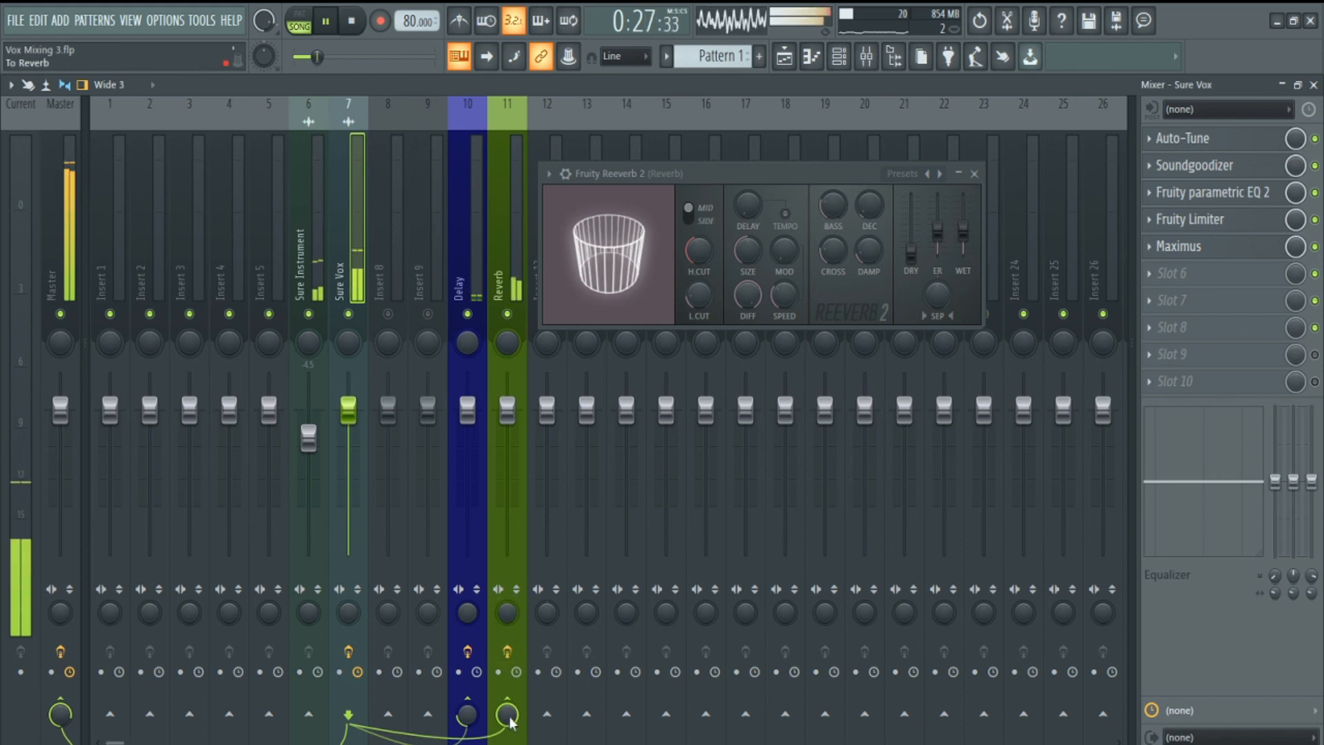
key("space")
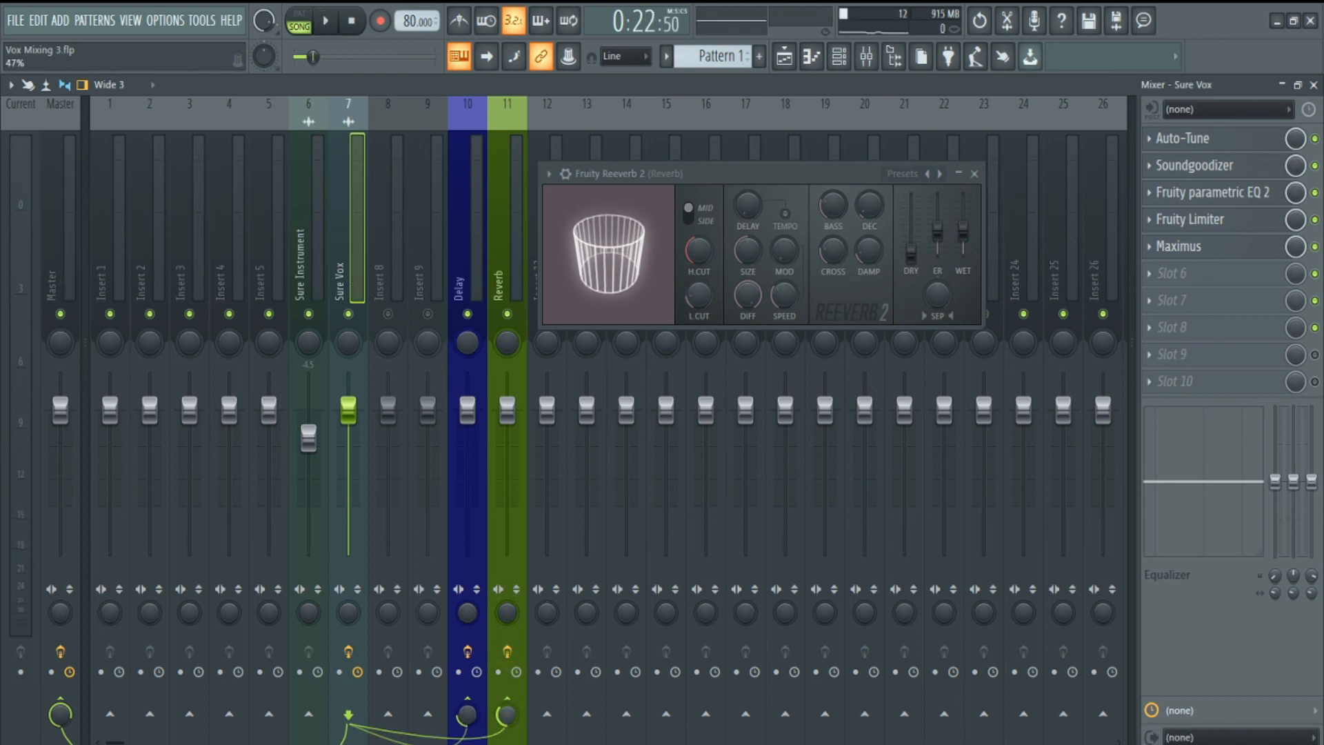
Step: Play the song, reduce the Sure Vox send to Reverb further, and lower the Sure Vox fader to -2.1 dB
key("space")
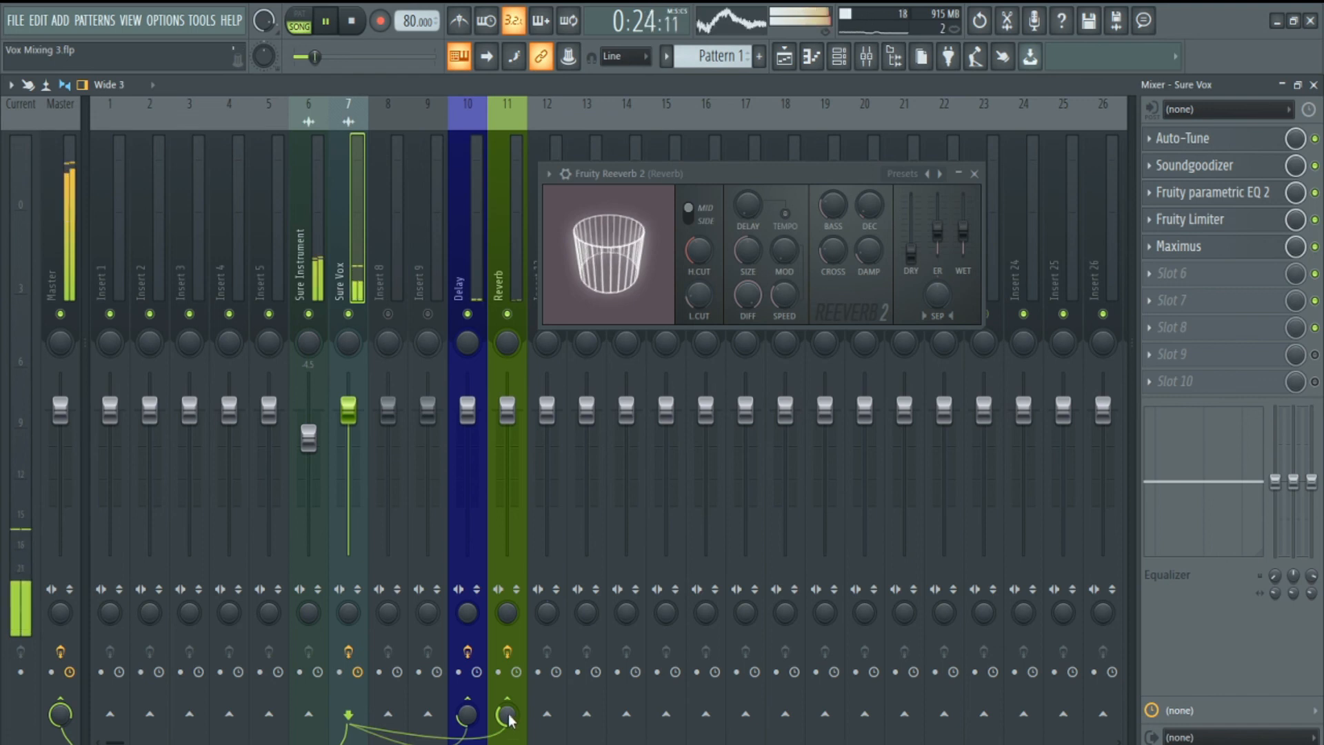
key("space")
key("space")
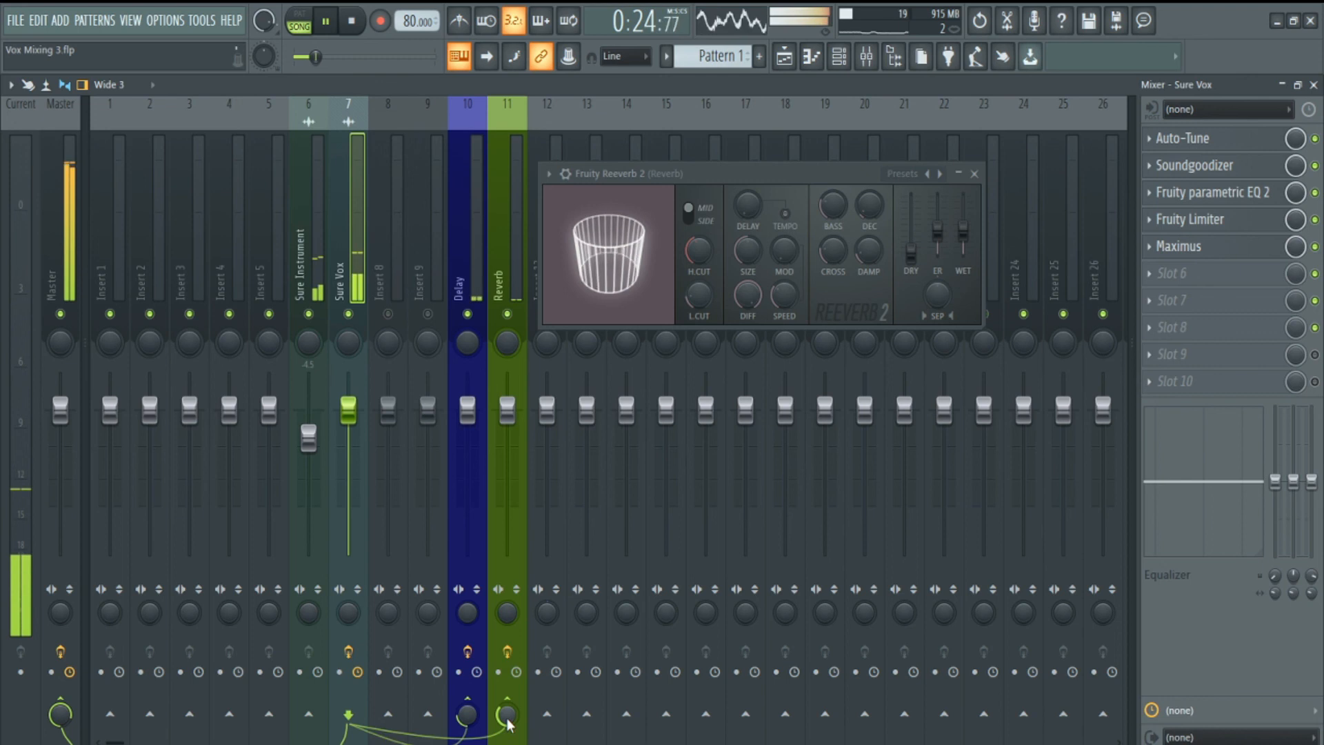
key("space")
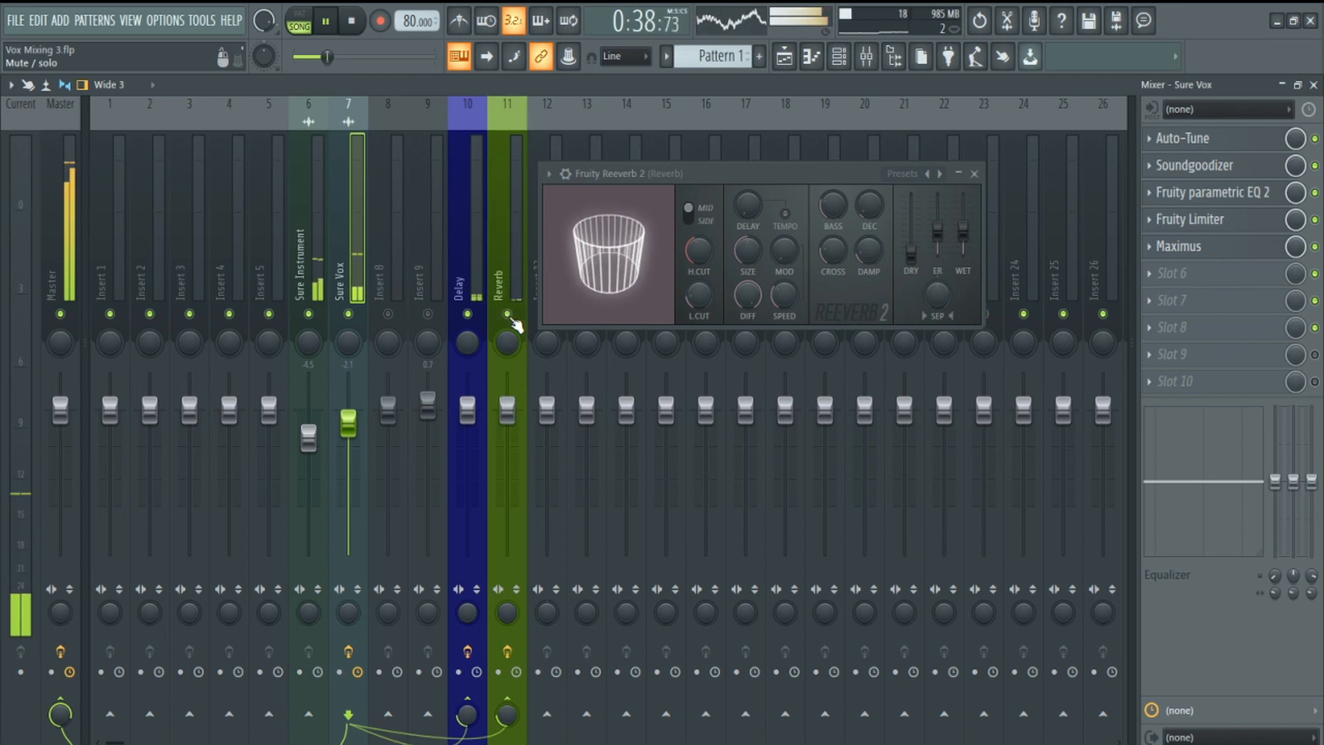
key("space")
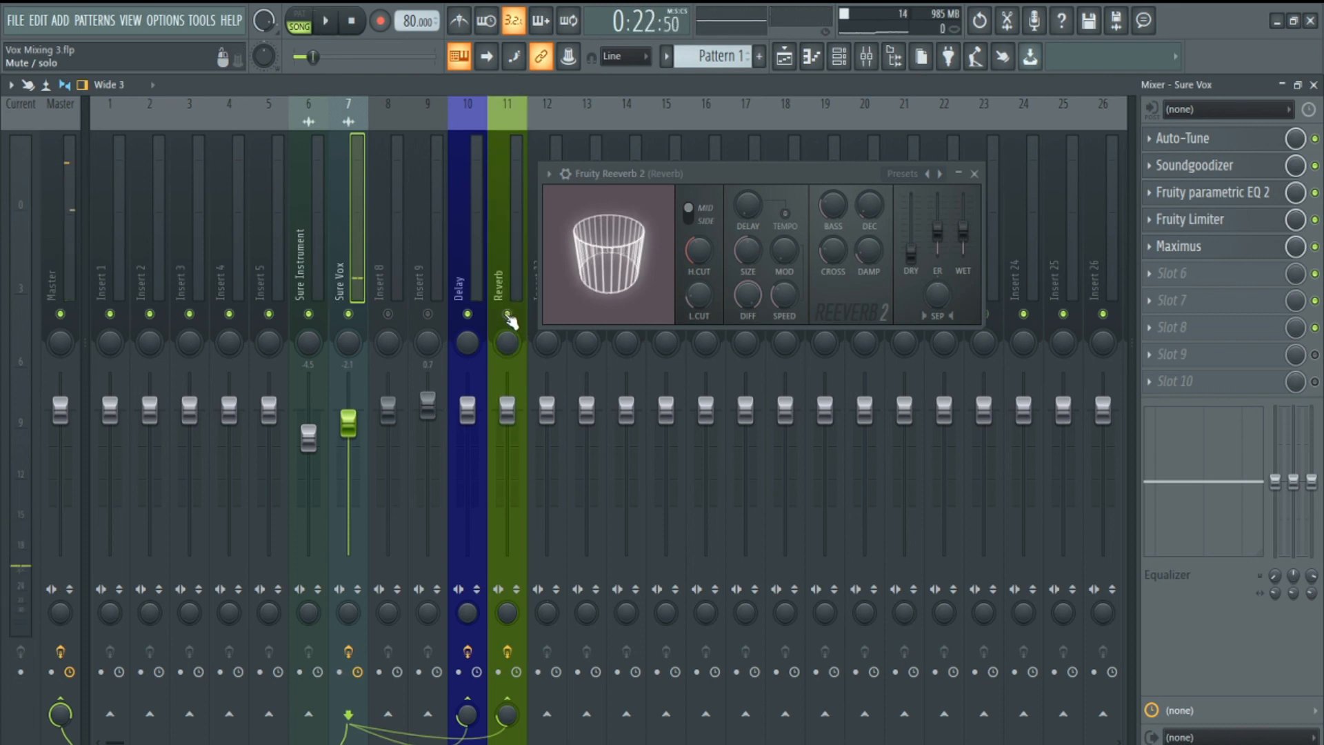
left_click(508, 279)
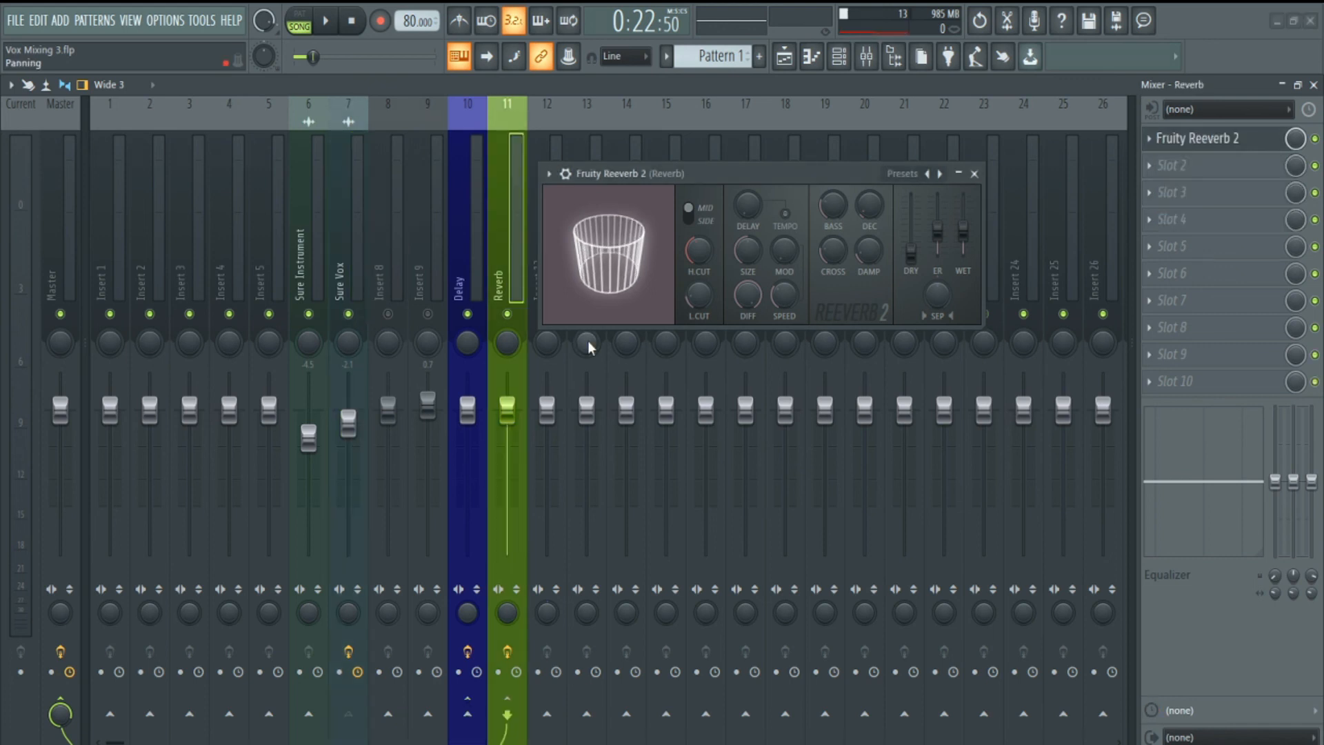